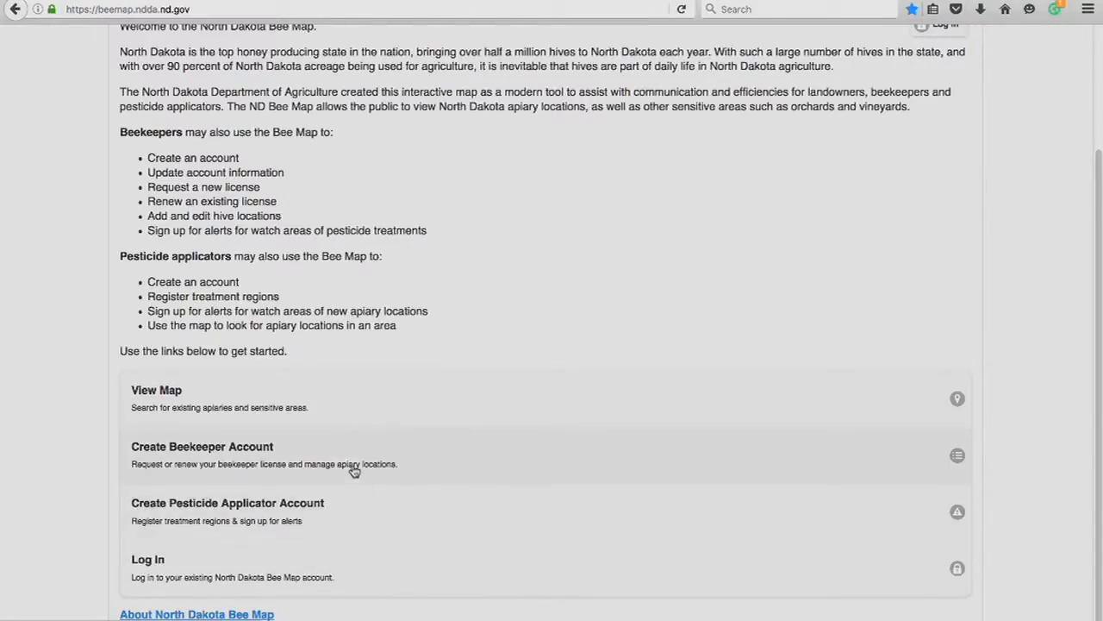
Open the map viewer from the home page and dismiss the no-results popup
click(291, 410)
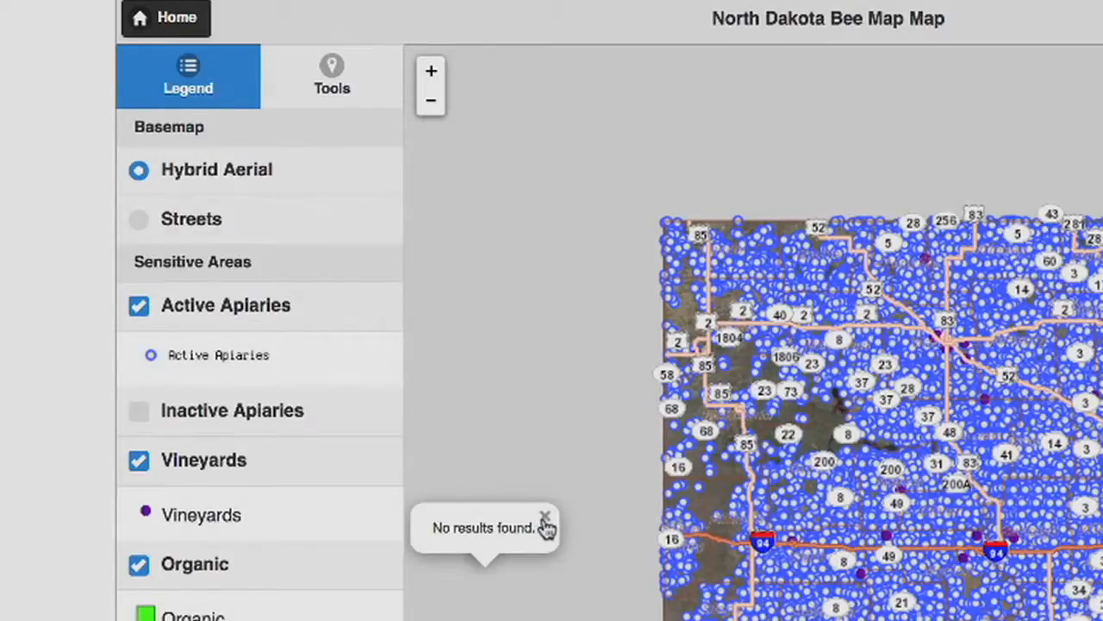
click(545, 519)
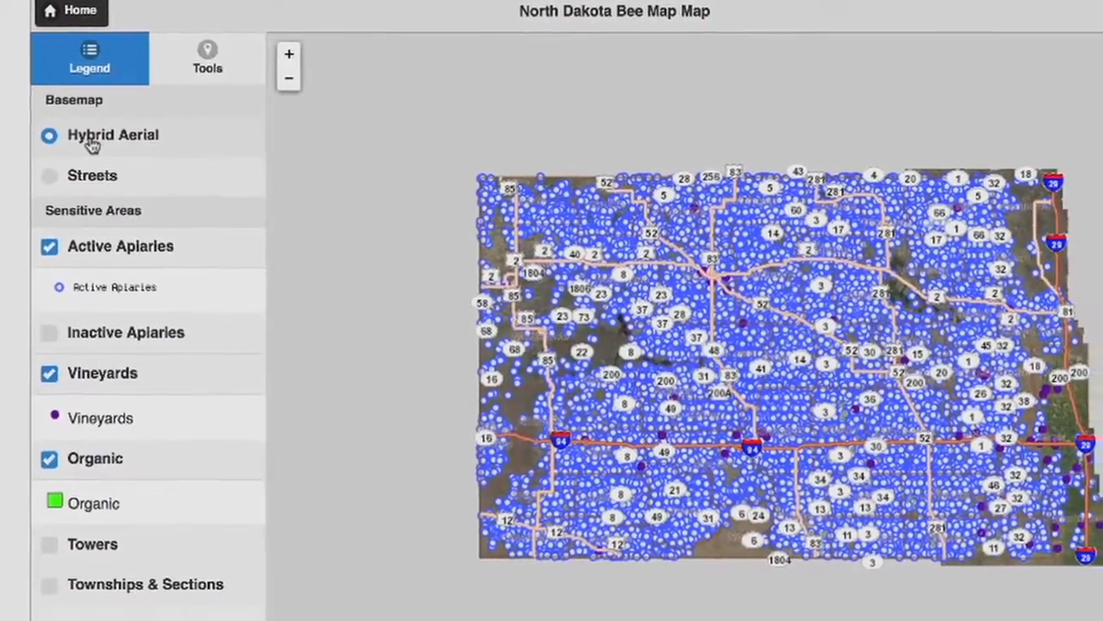
Switch the basemap to Streets and turn the Active Apiaries and Inactive Apiaries layers off
click(94, 175)
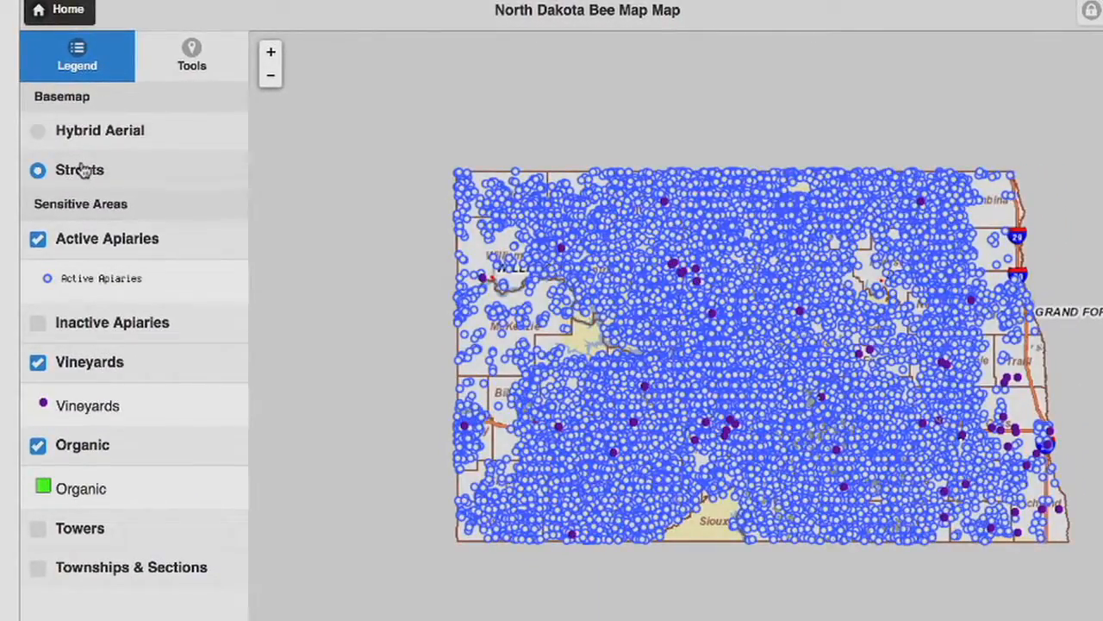
click(38, 240)
click(38, 241)
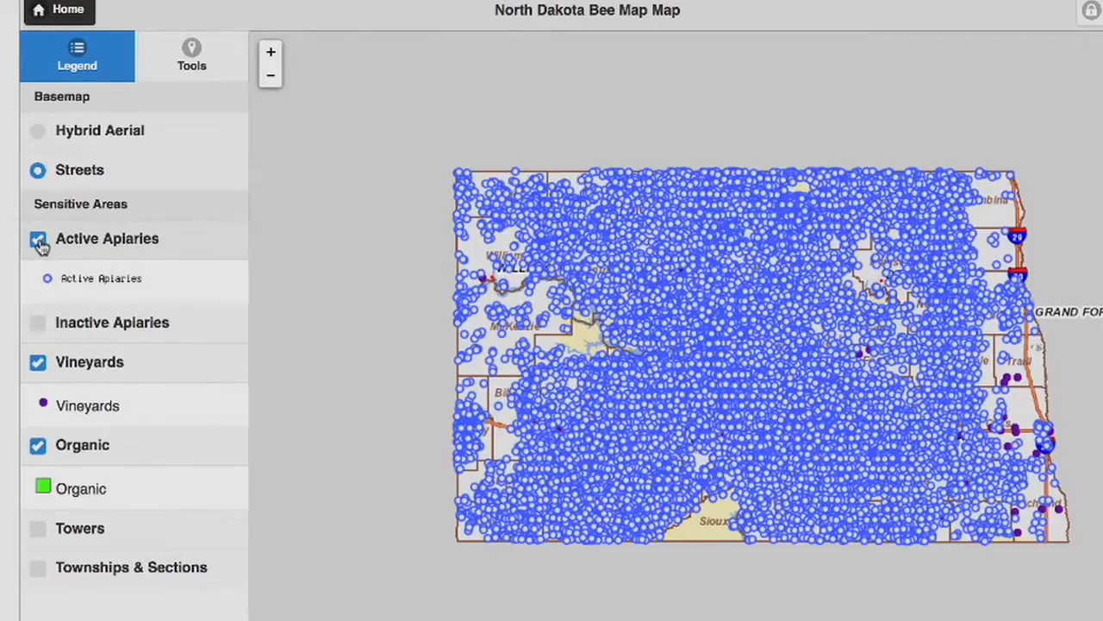
click(39, 325)
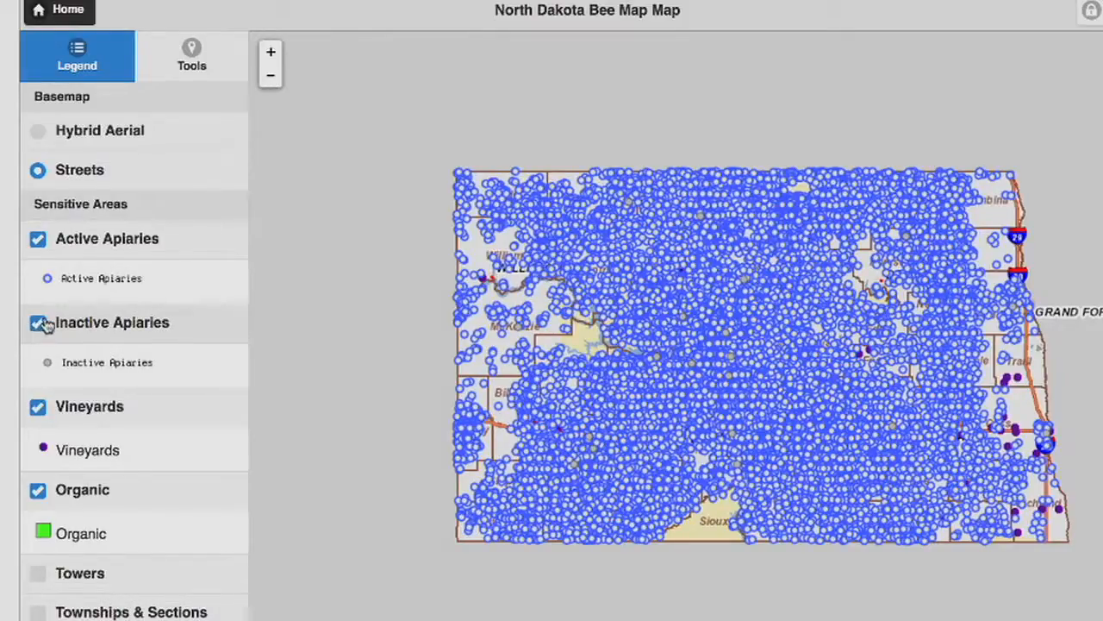
click(39, 336)
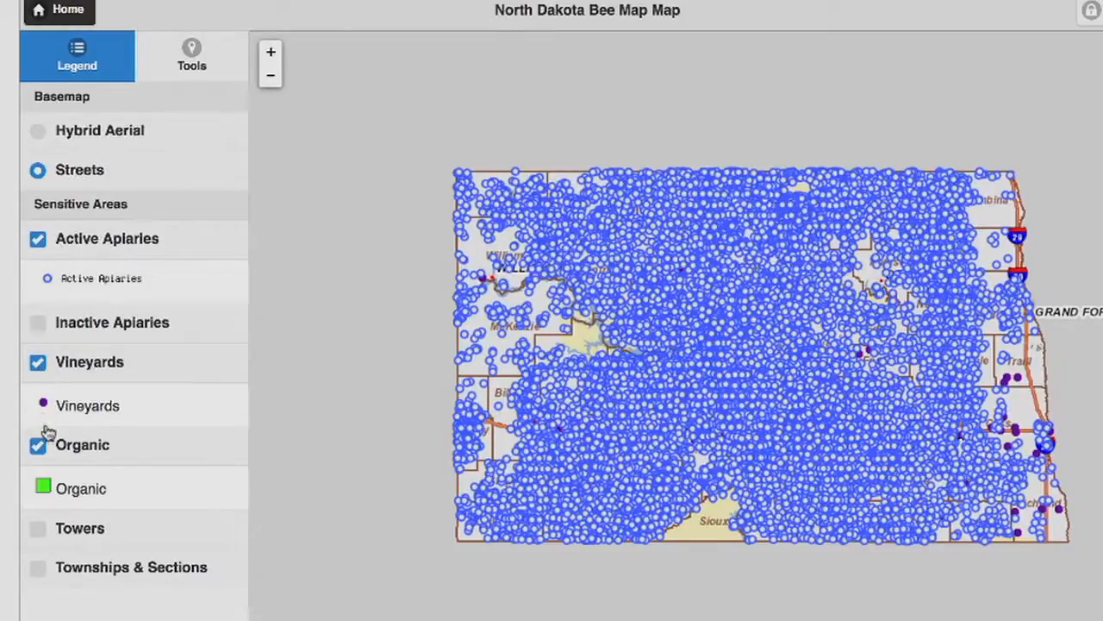
click(38, 238)
click(38, 321)
click(38, 320)
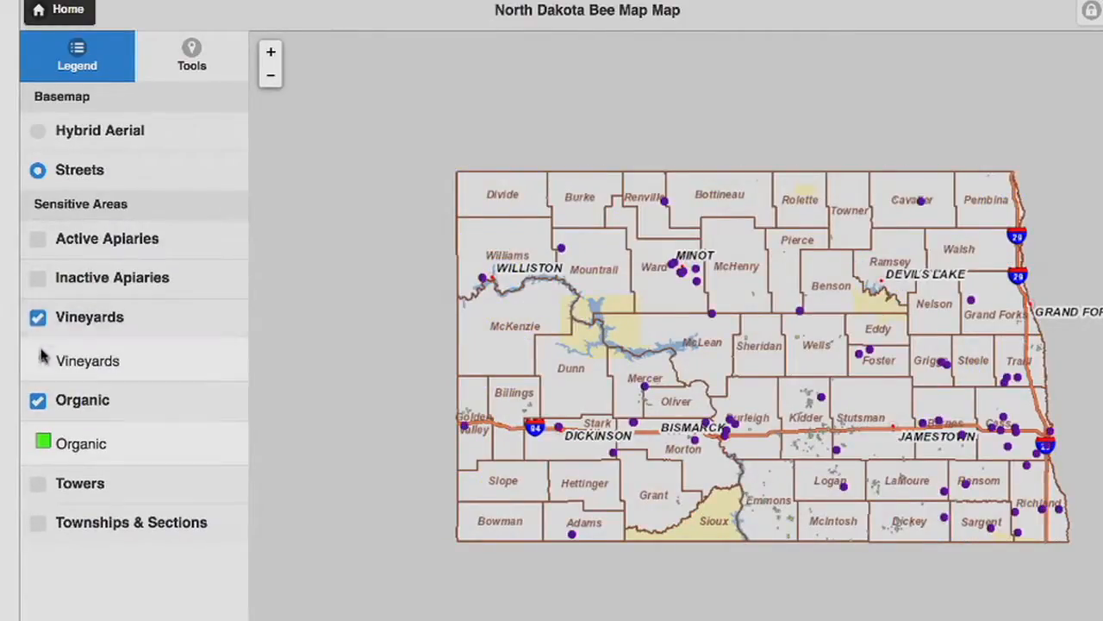
Toggle the Organic and Towers layers on and off, and turn on the Townships & Sections layer
click(38, 403)
click(38, 403)
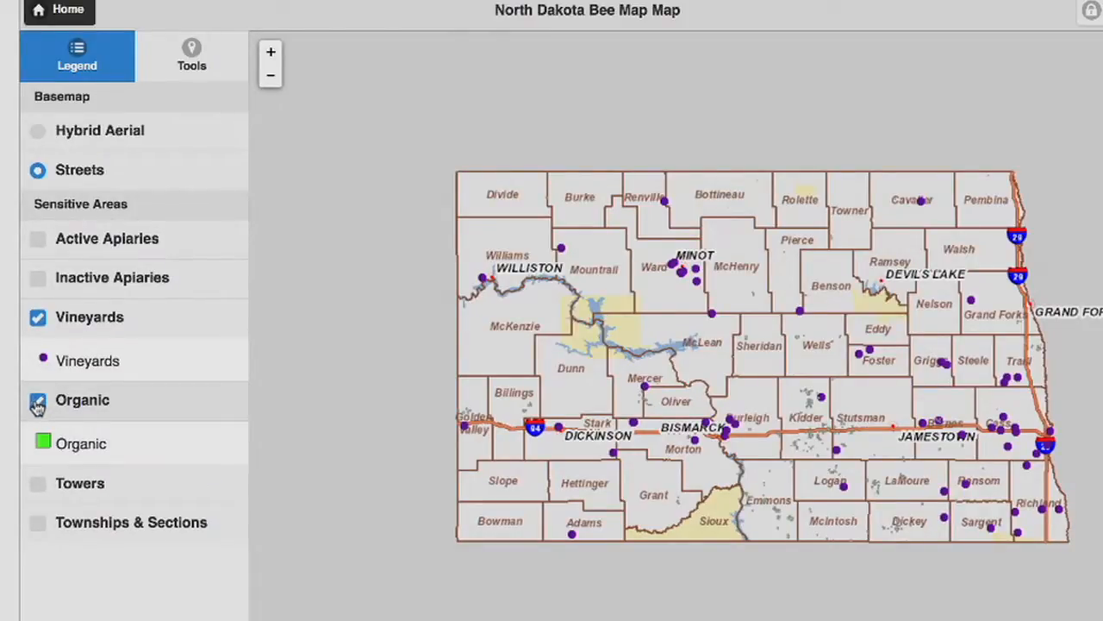
click(38, 487)
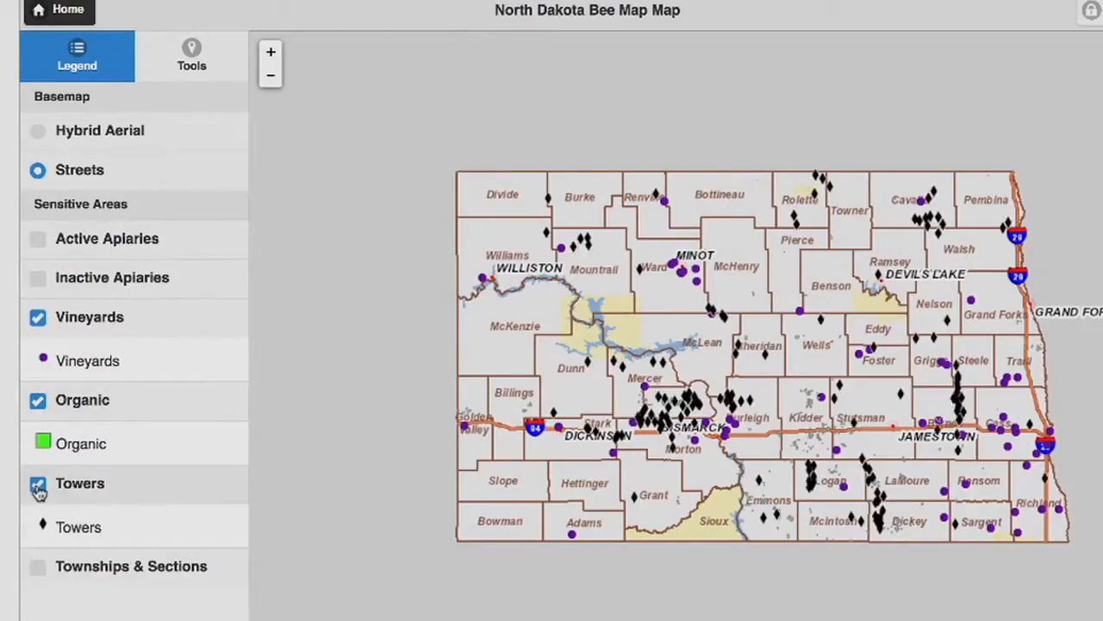
click(38, 487)
click(38, 523)
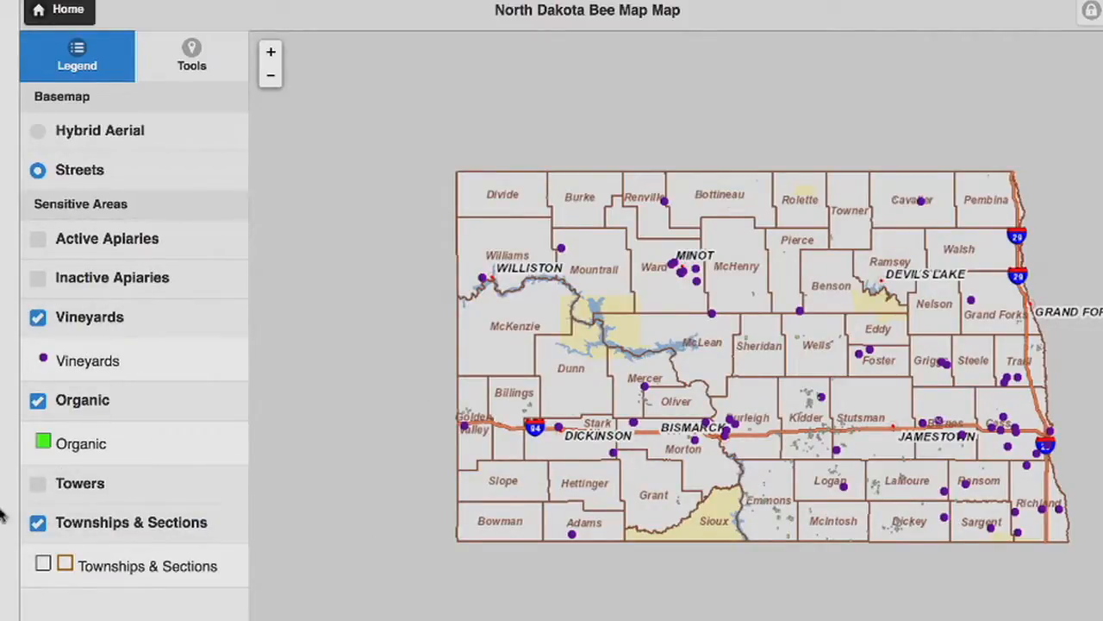
click(38, 523)
Use the Zoom To tool to zoom the map to Burleigh county
click(204, 69)
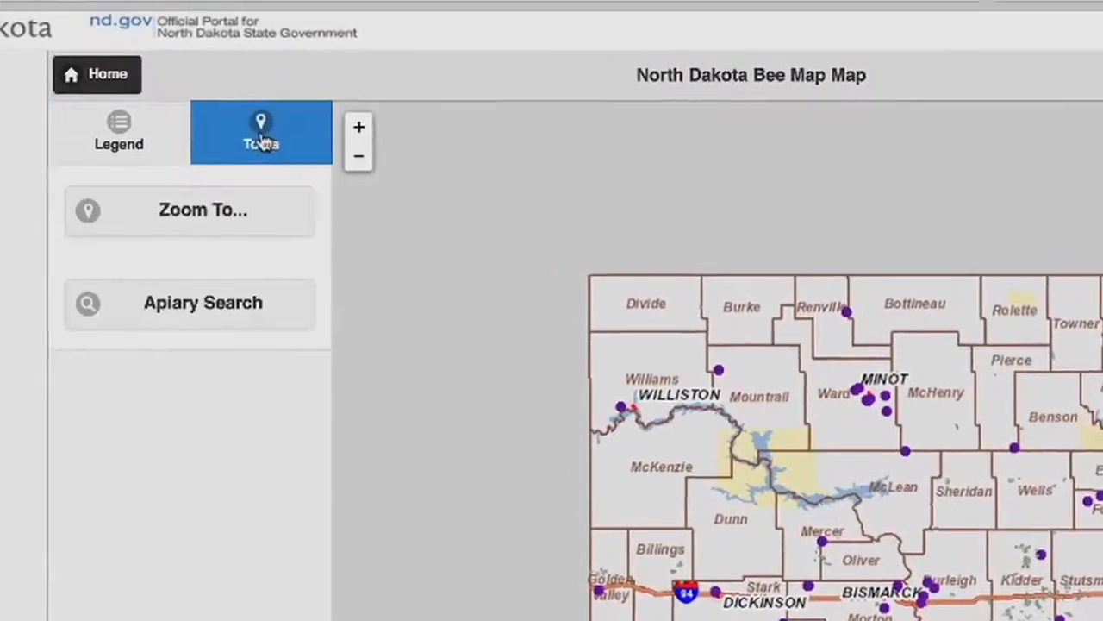
click(108, 268)
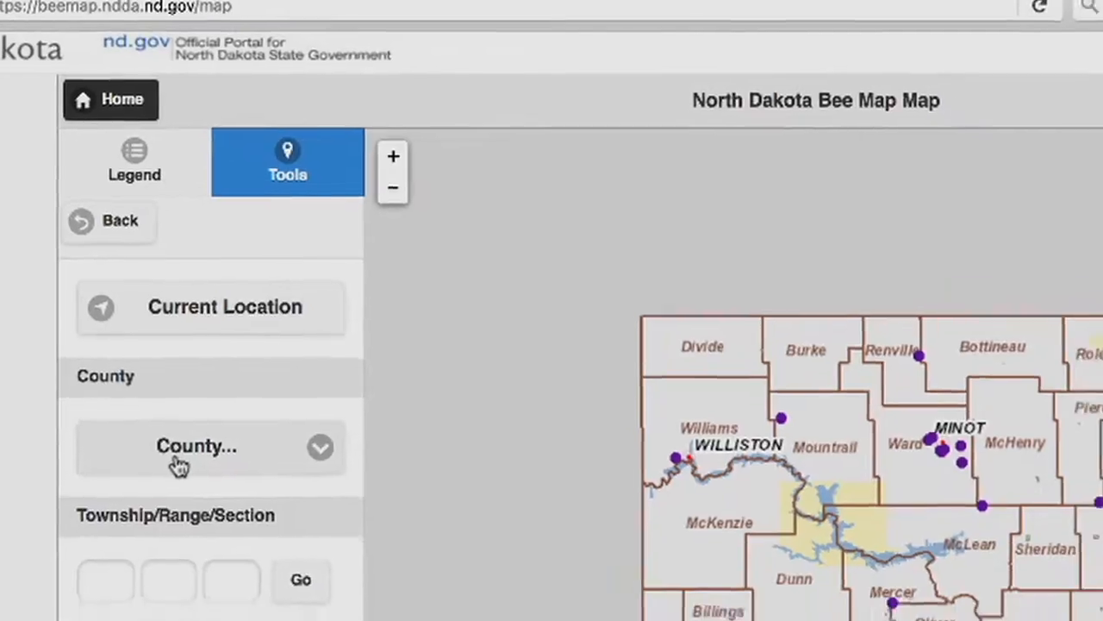
click(179, 457)
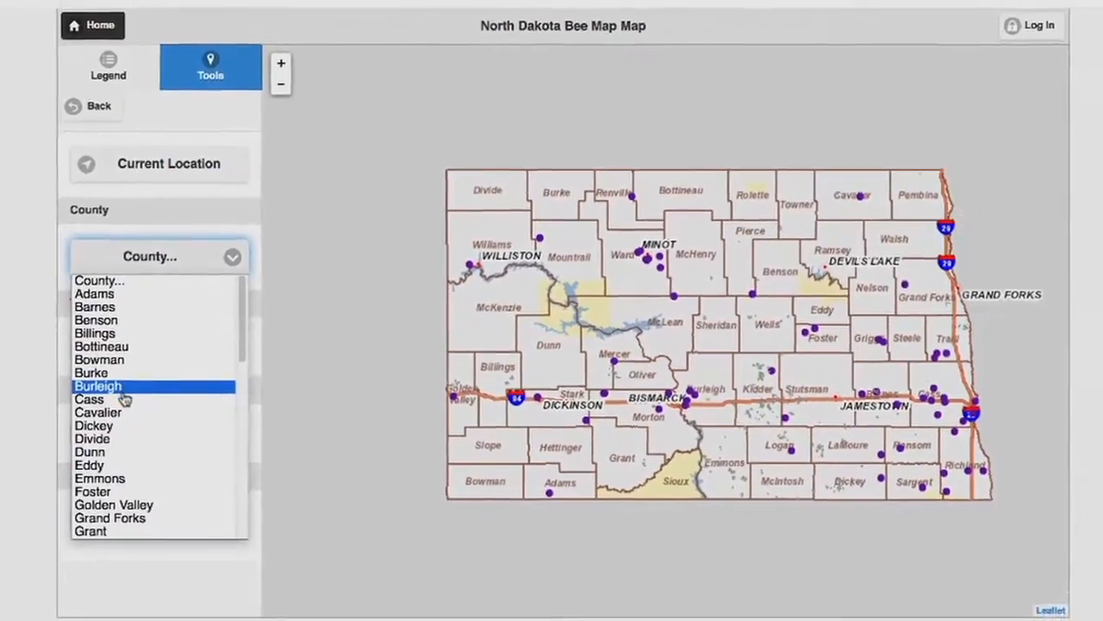
click(122, 390)
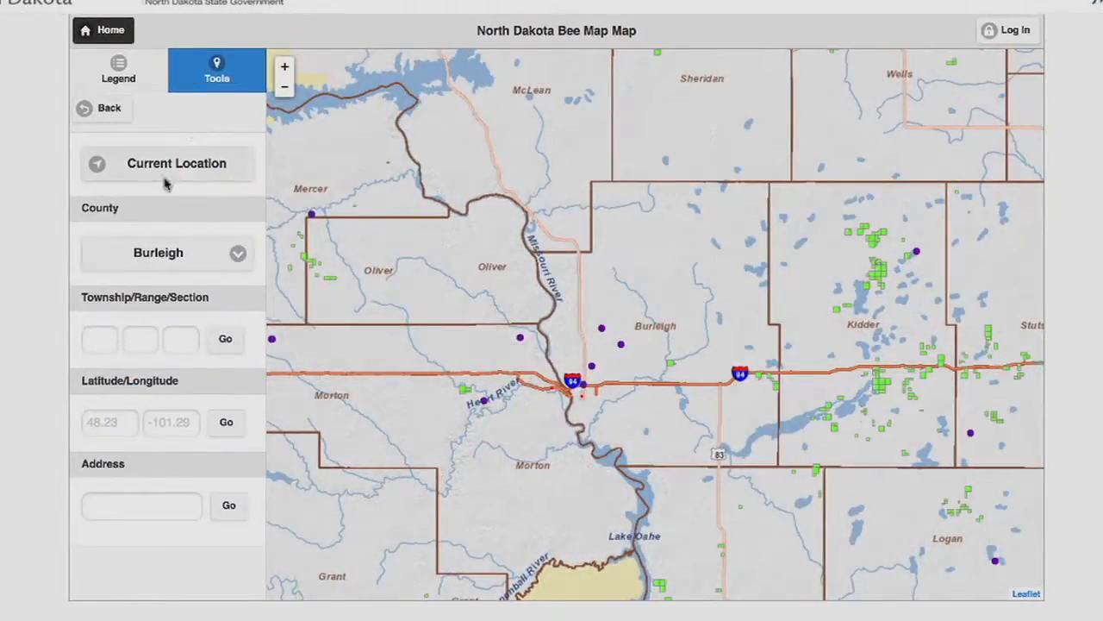
Zoom to township 154, range 87, section 32
click(93, 344)
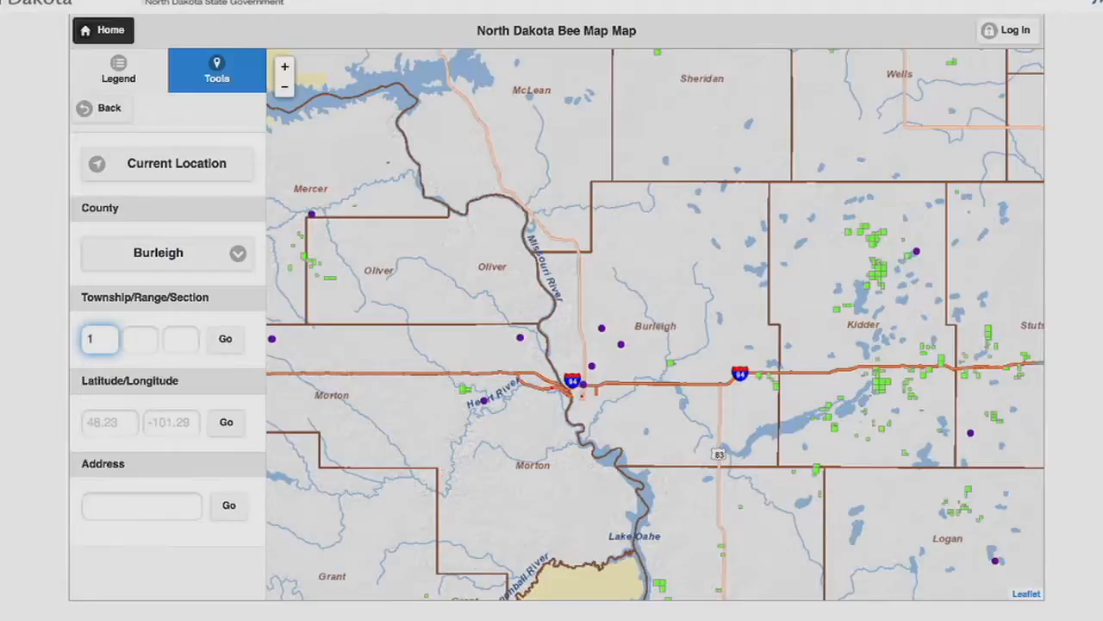
key(Tab)
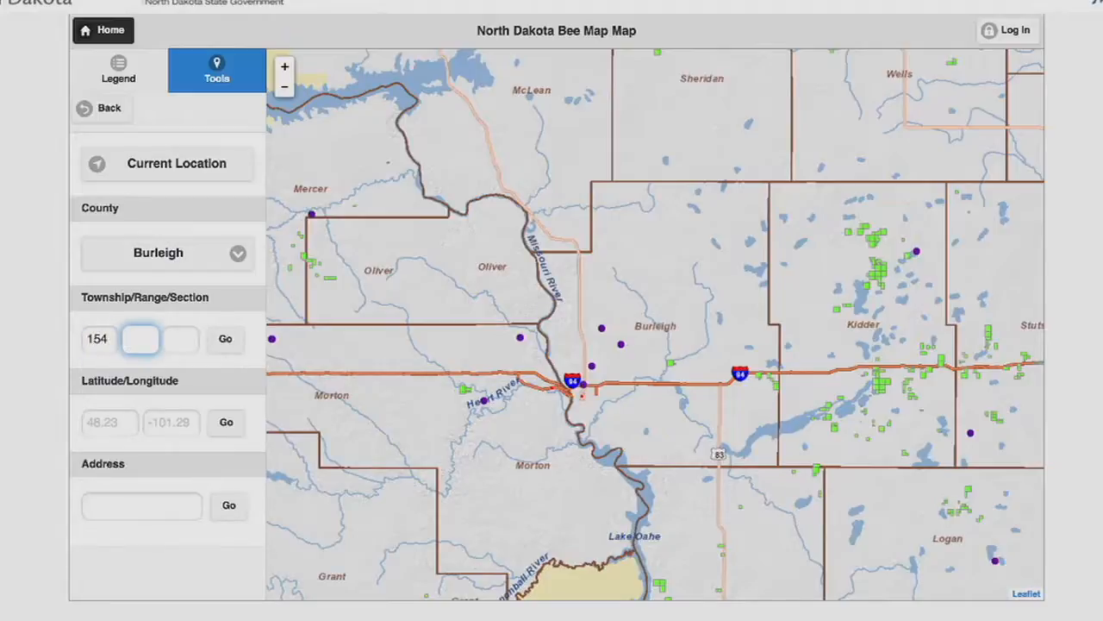
key(Tab)
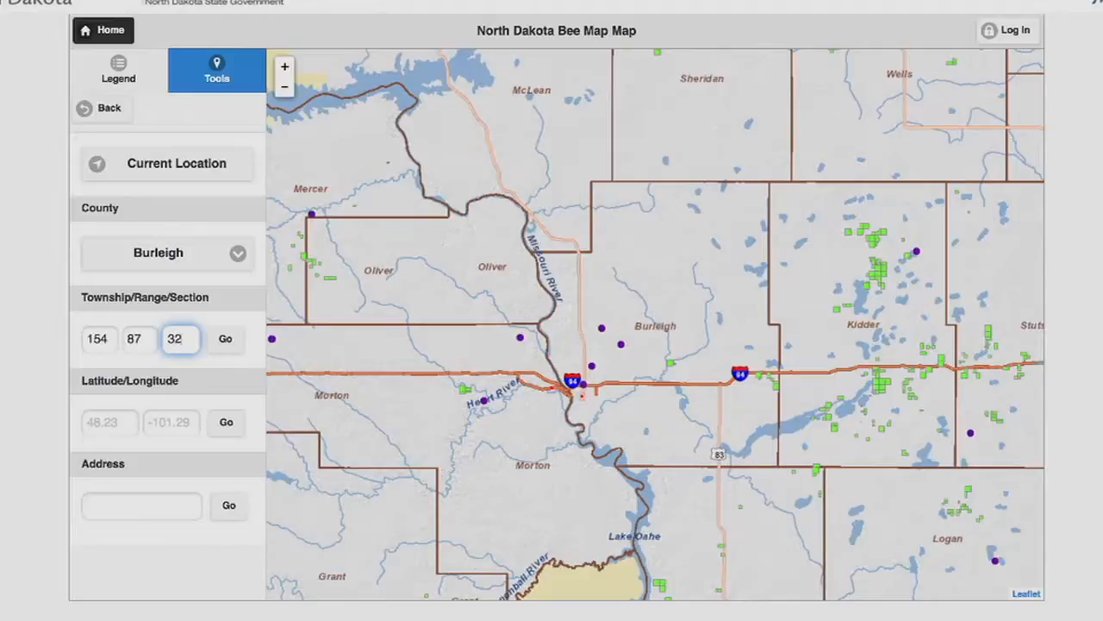
click(230, 348)
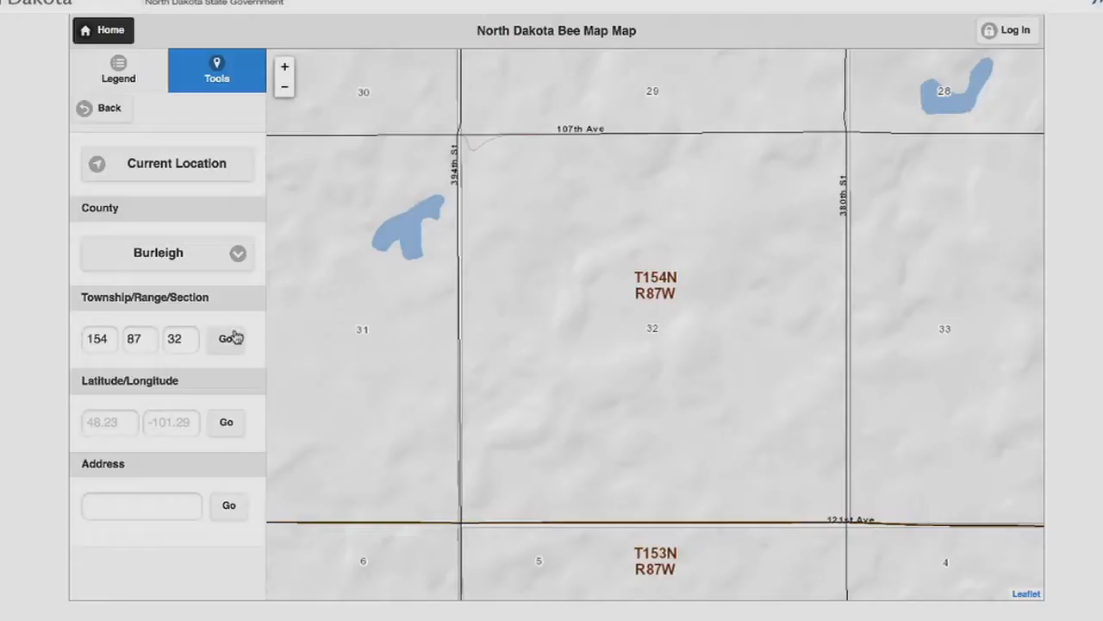
Zoom to the address Bismarck, ND
click(112, 424)
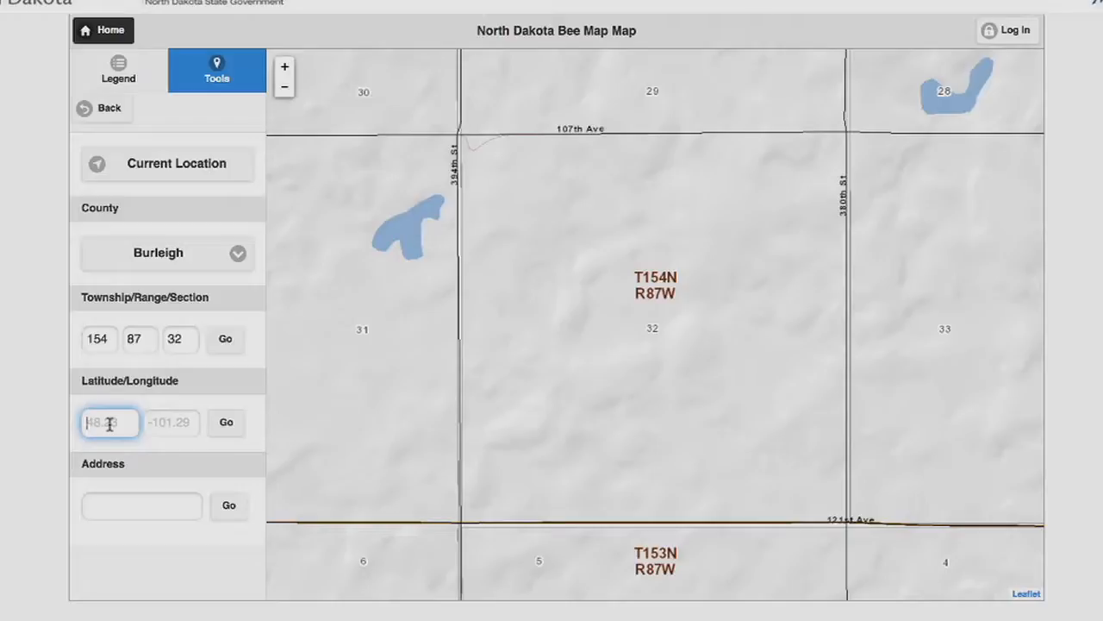
click(131, 501)
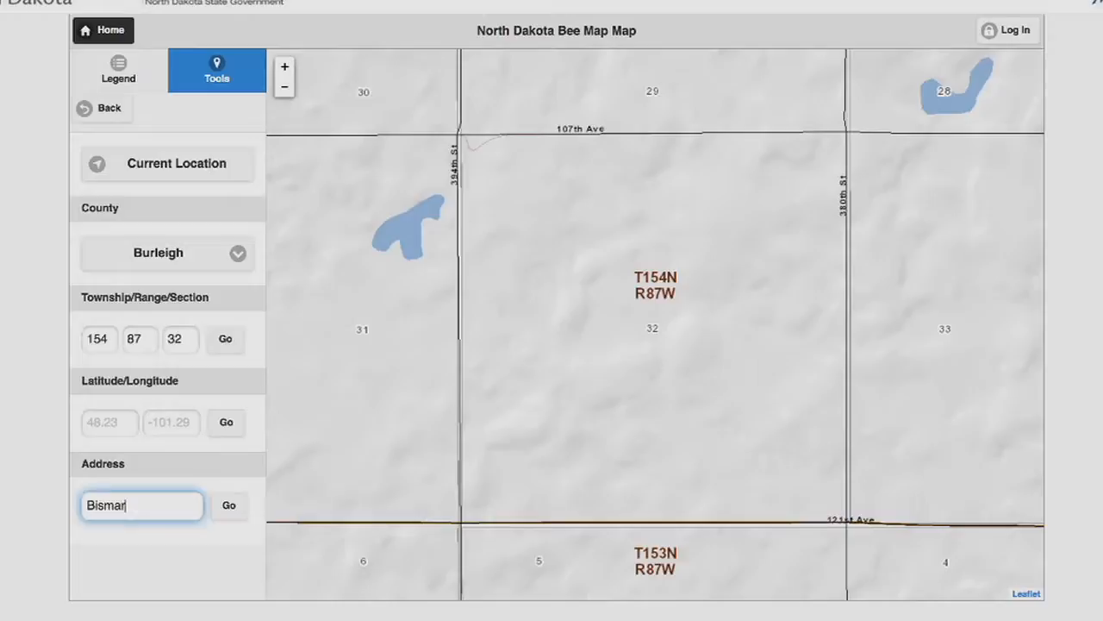
text(Bismarck, ND)
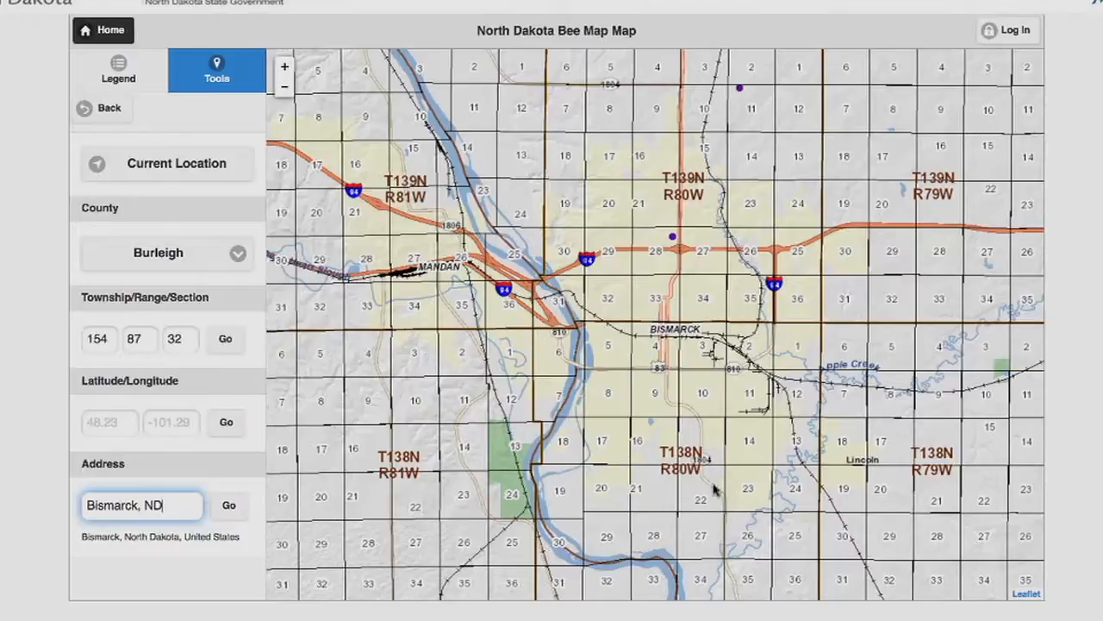
Turn the Active Apiaries layer back on and switch the basemap to Hybrid Aerial
click(104, 108)
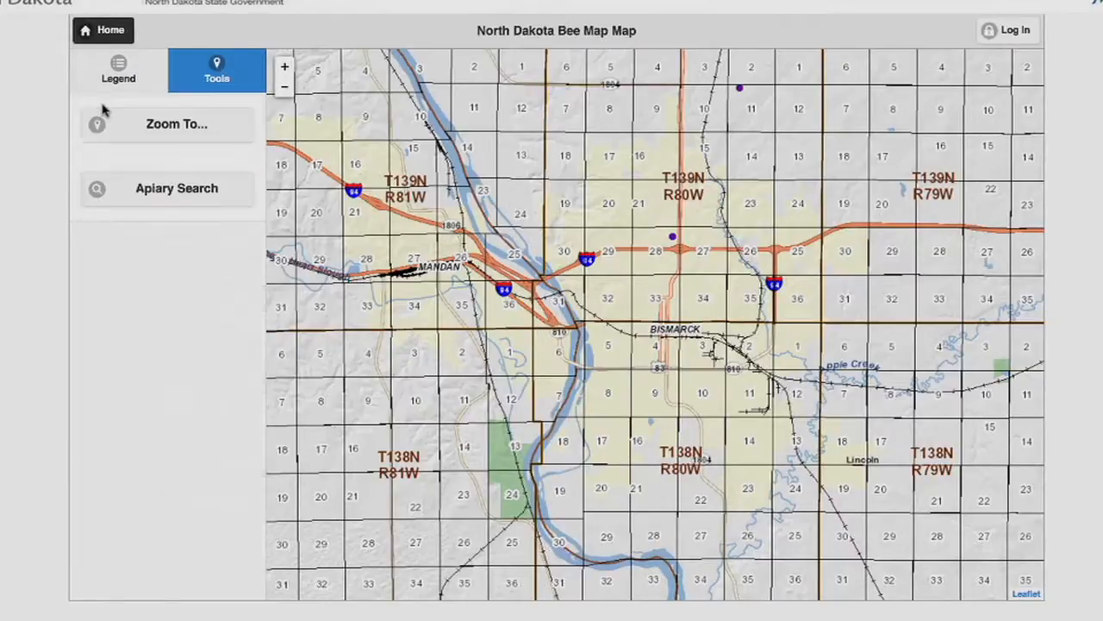
click(119, 197)
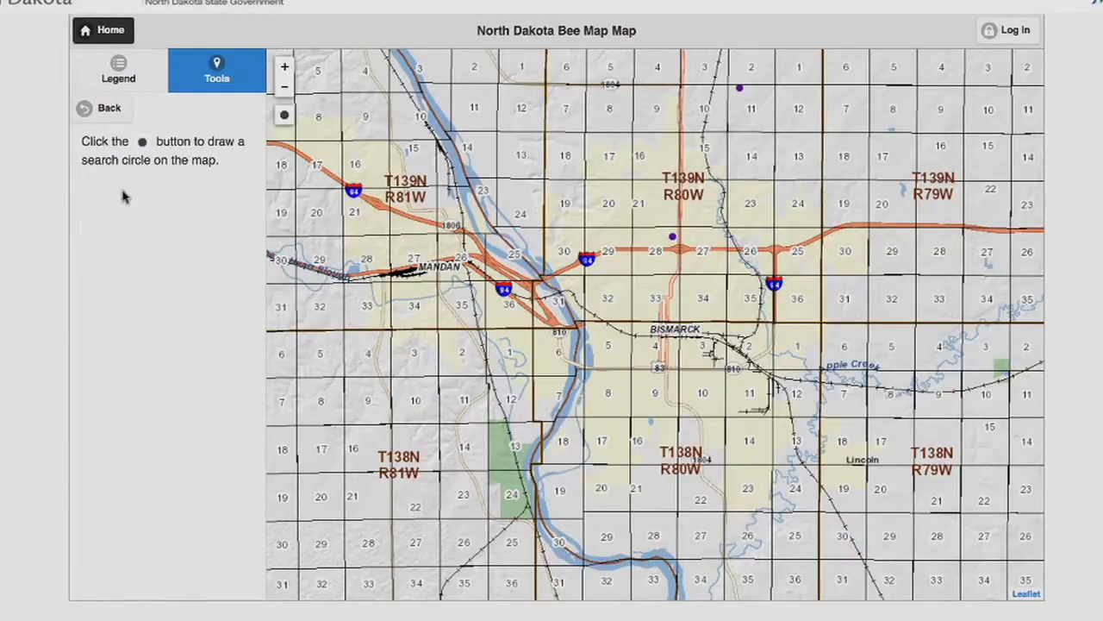
click(113, 89)
click(85, 228)
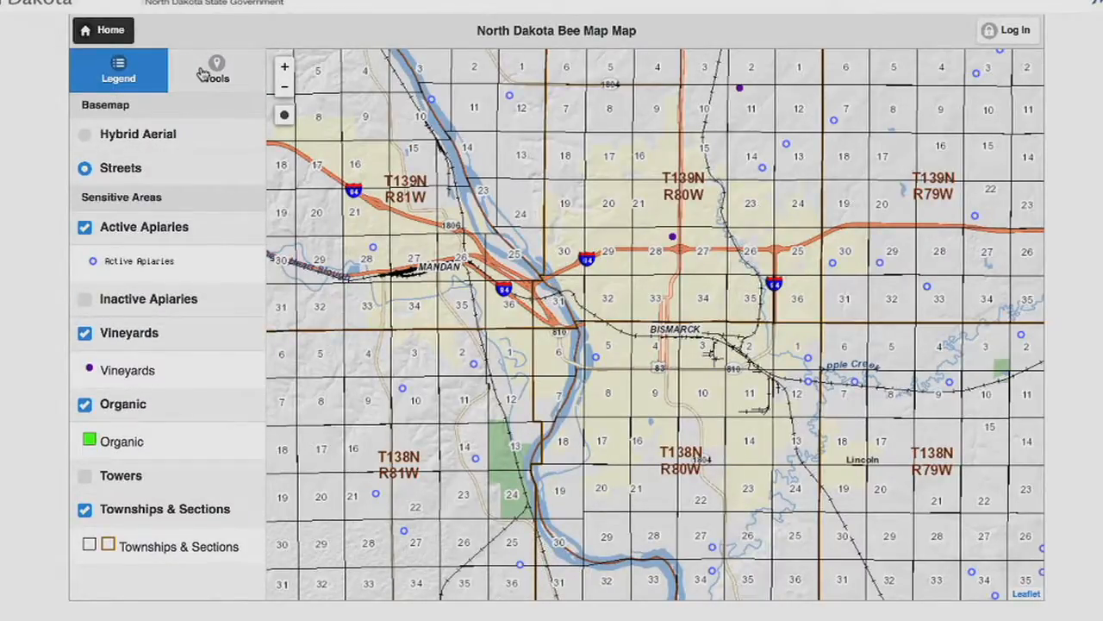
click(161, 135)
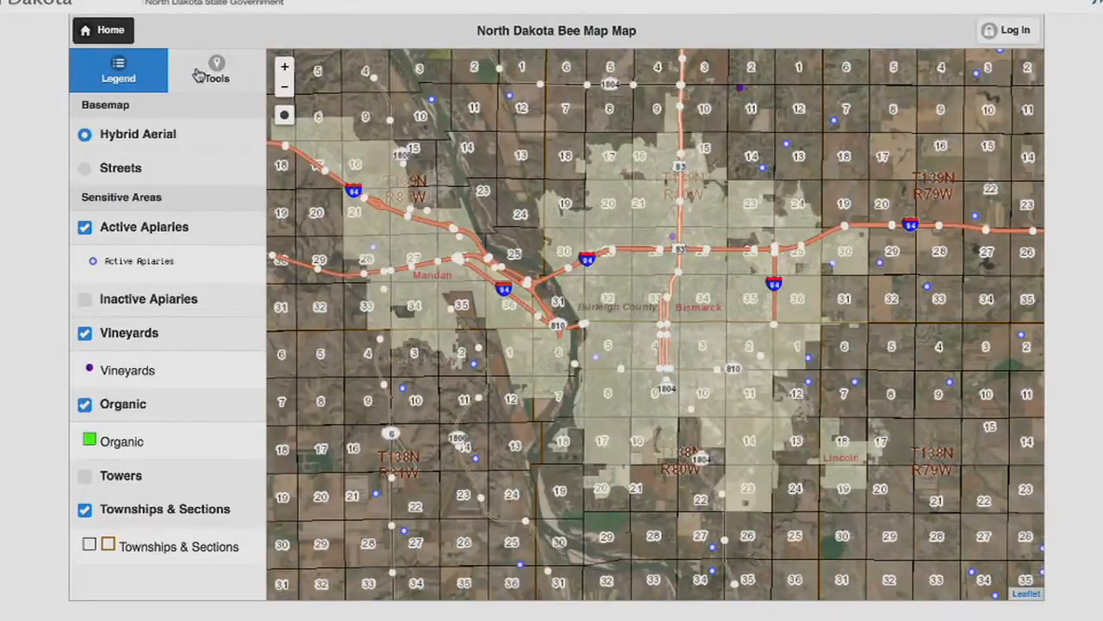
Run an Apiary Search by drawing a search circle over the T140N R80W/R81W sections north of Bismarck
click(200, 79)
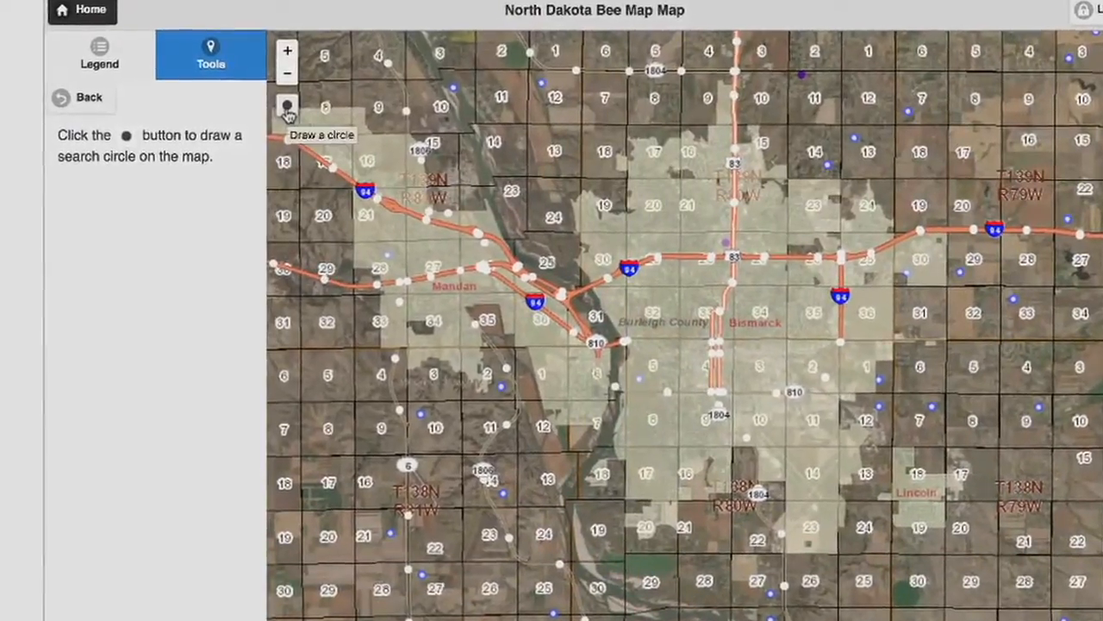
click(287, 105)
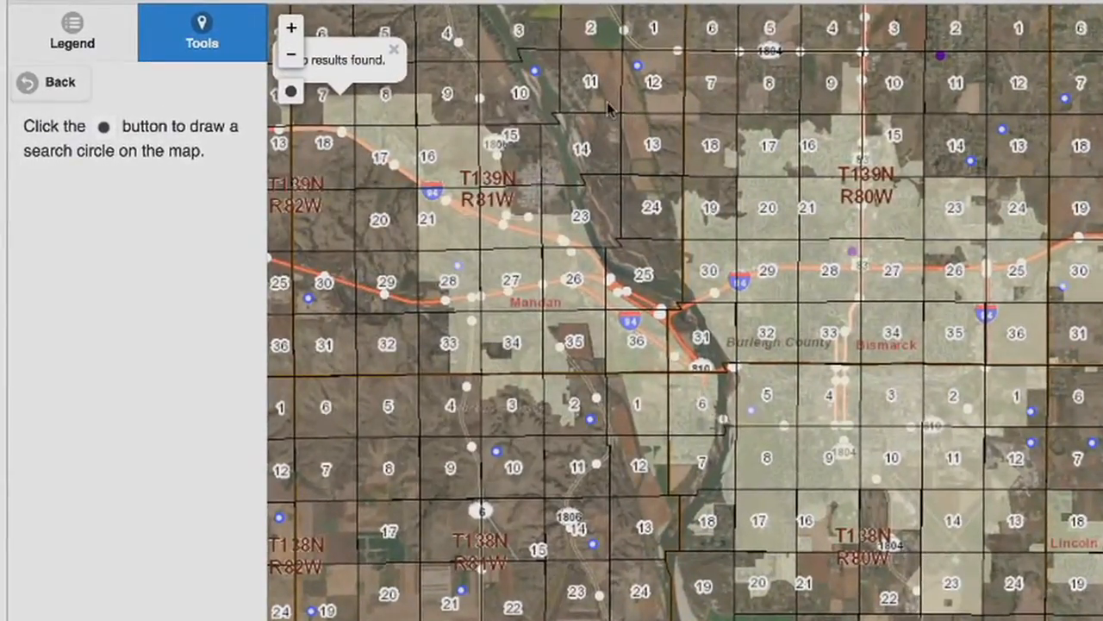
drag(651, 111, 739, 458)
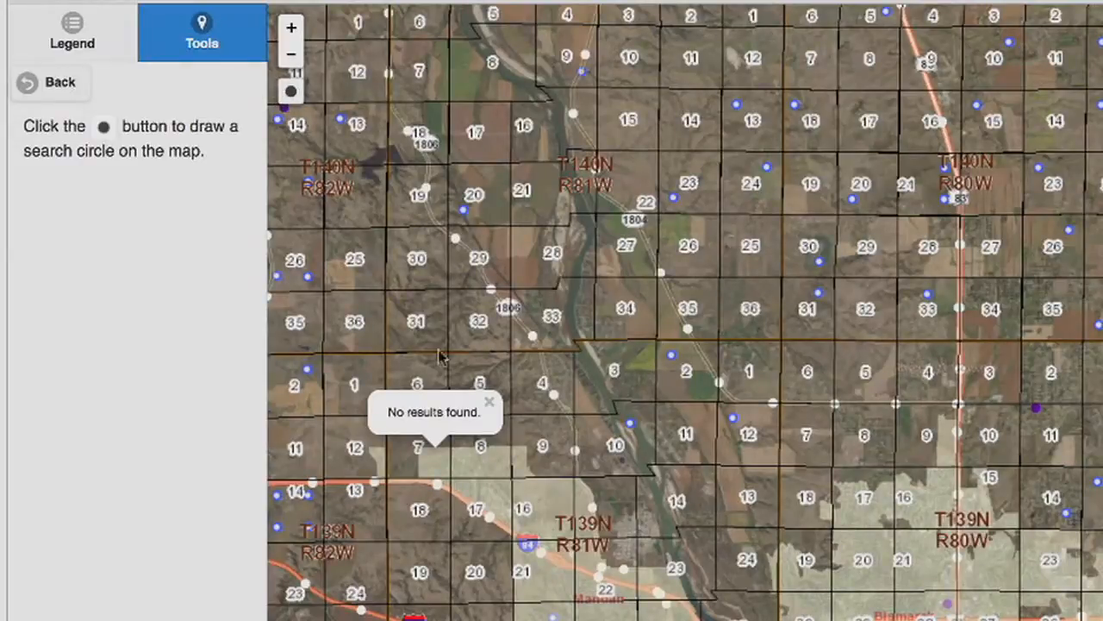
click(488, 402)
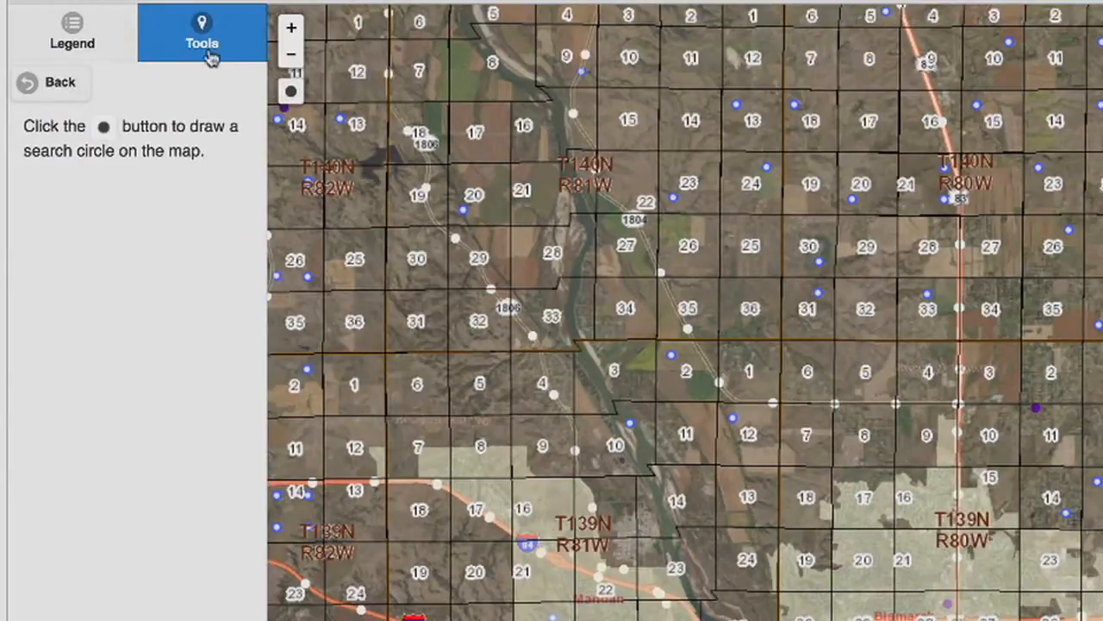
click(293, 91)
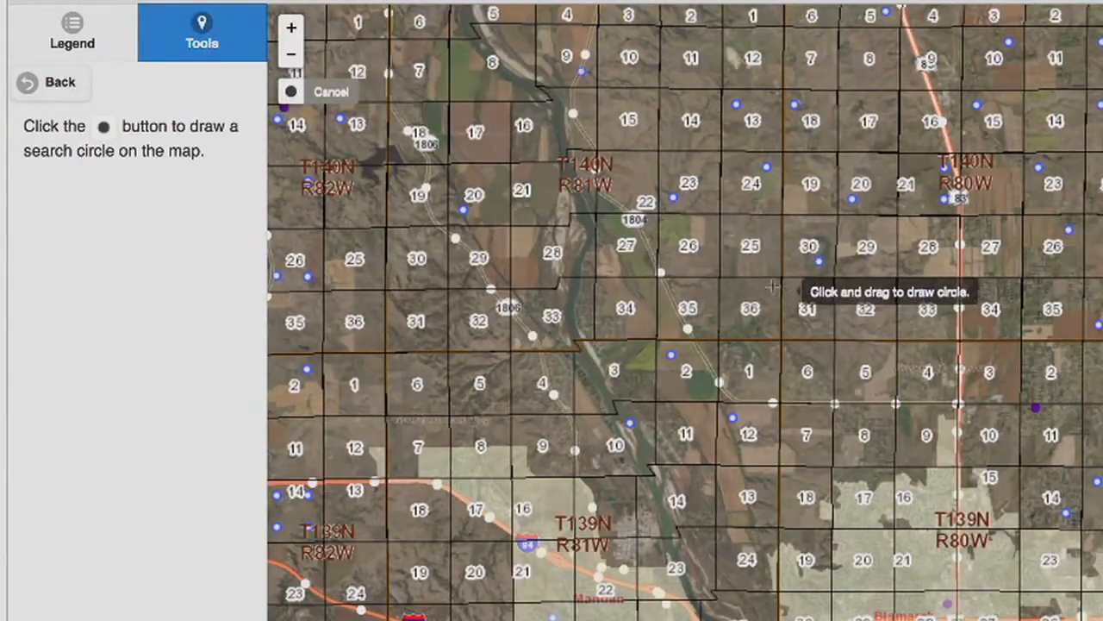
drag(762, 258, 845, 365)
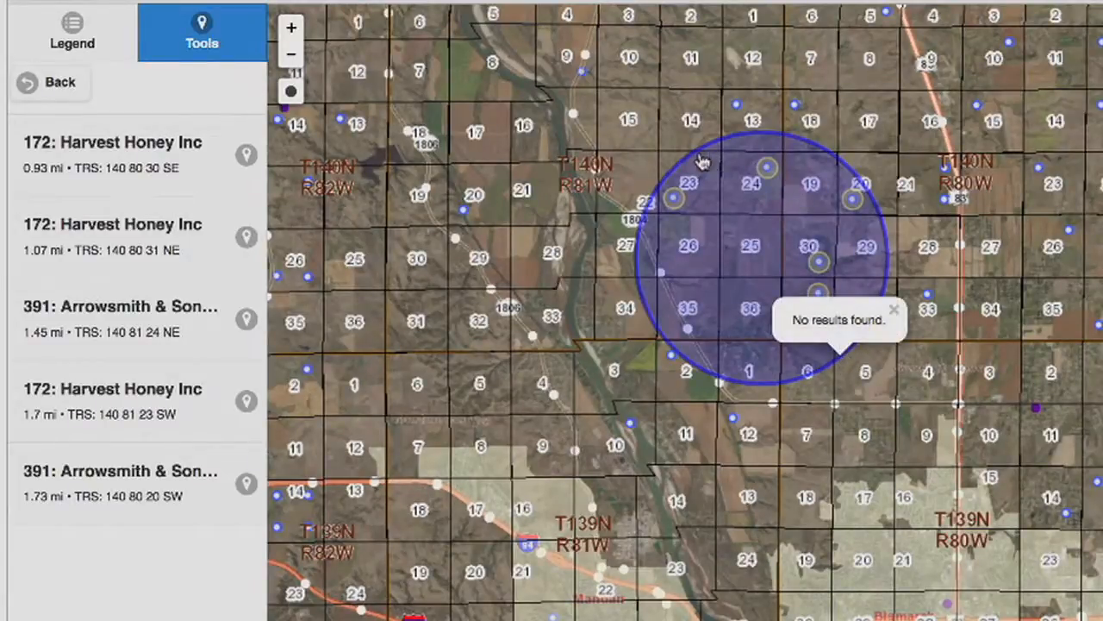
Open the details popup of an apiary point near the search circle and close it
click(737, 212)
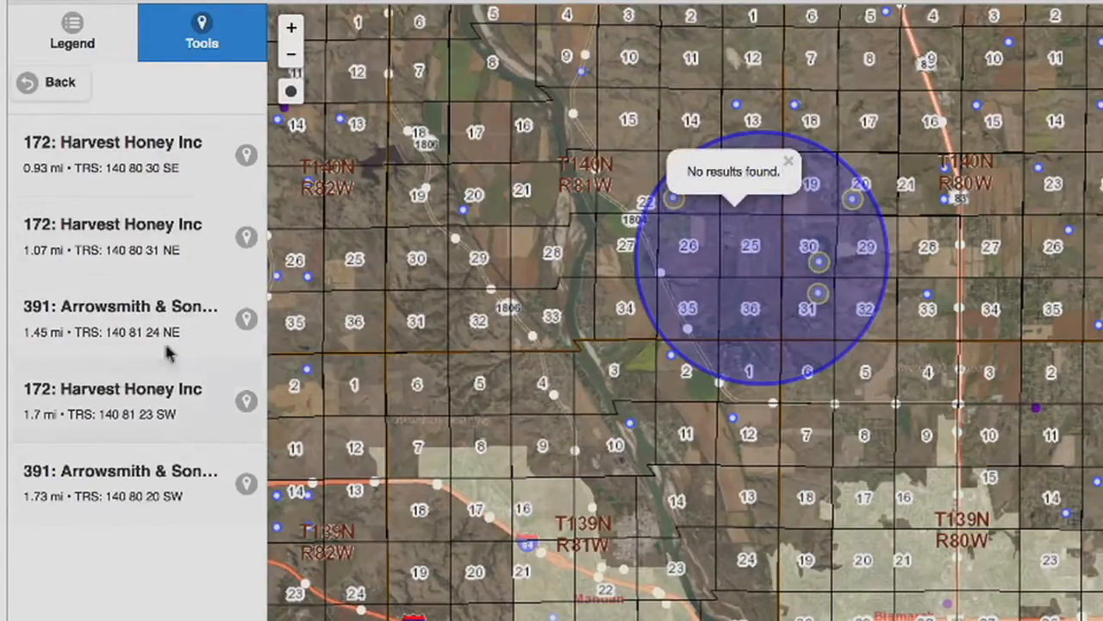
click(788, 163)
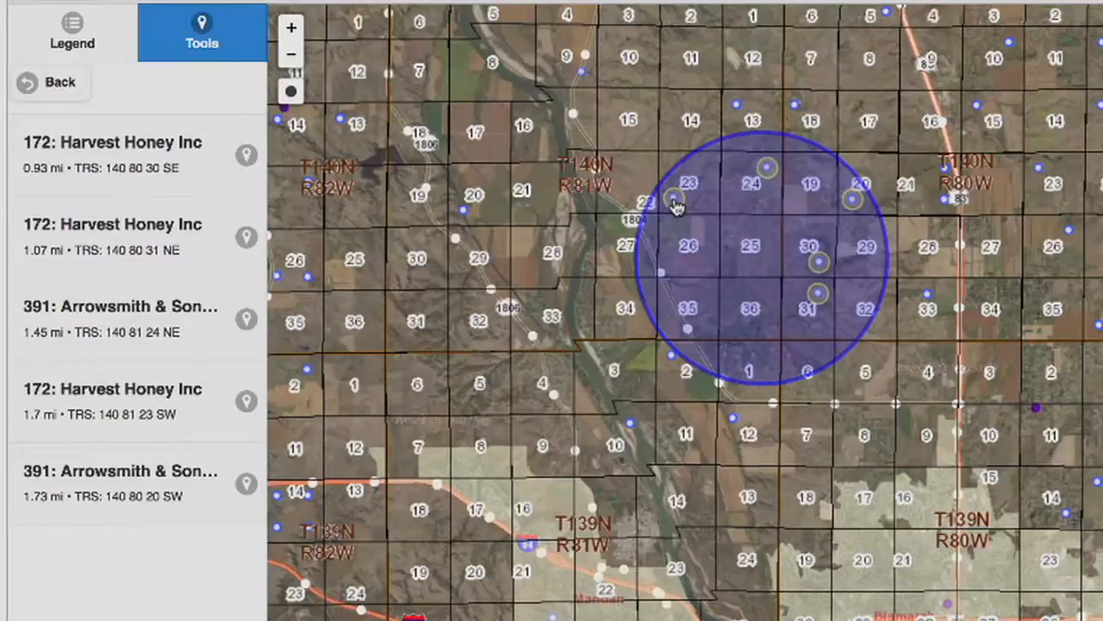
click(630, 425)
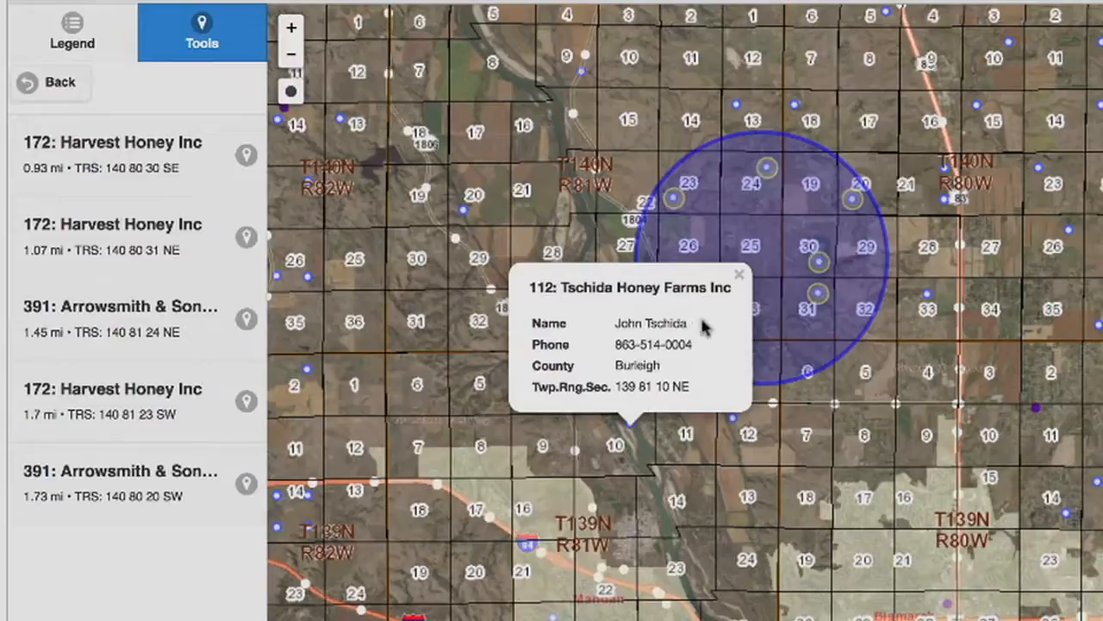
click(739, 275)
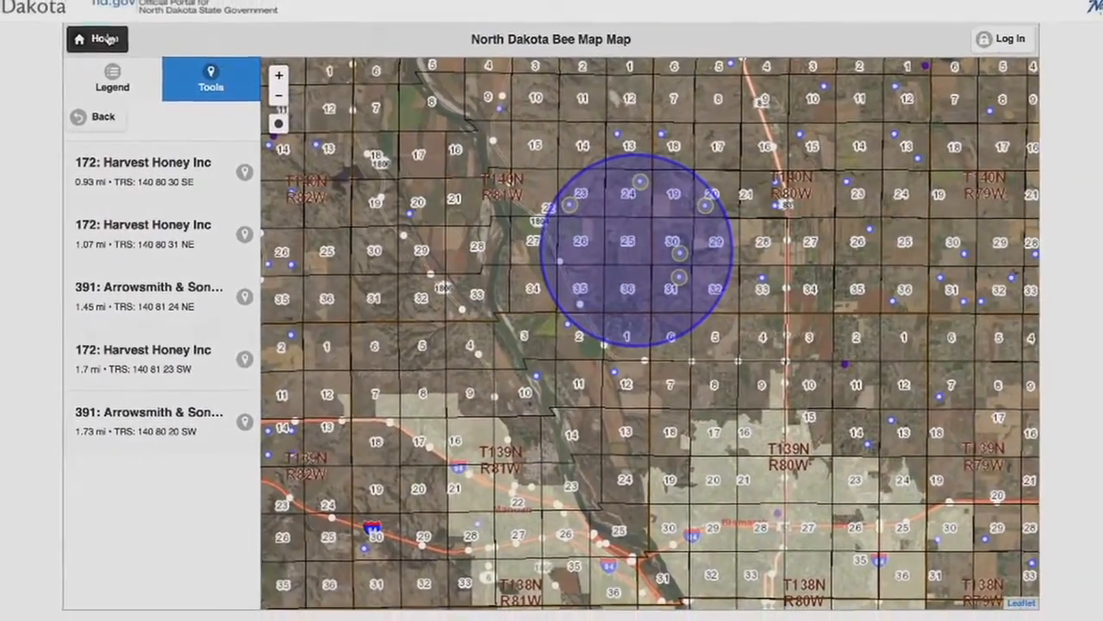
Return to the Bee Map home page and open the Log In page
click(106, 39)
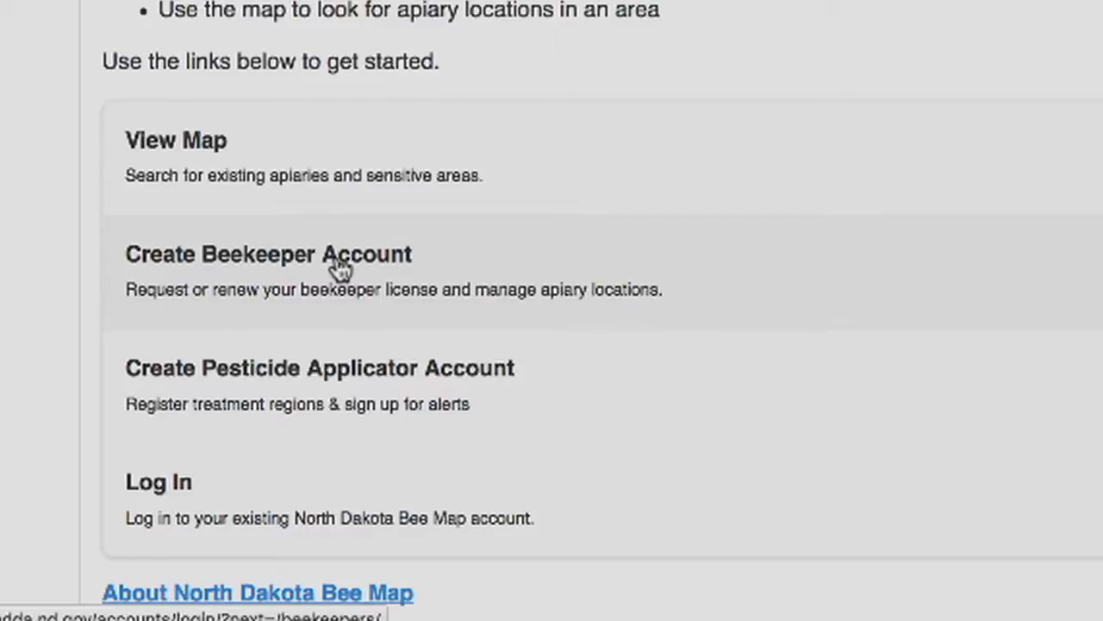
click(204, 511)
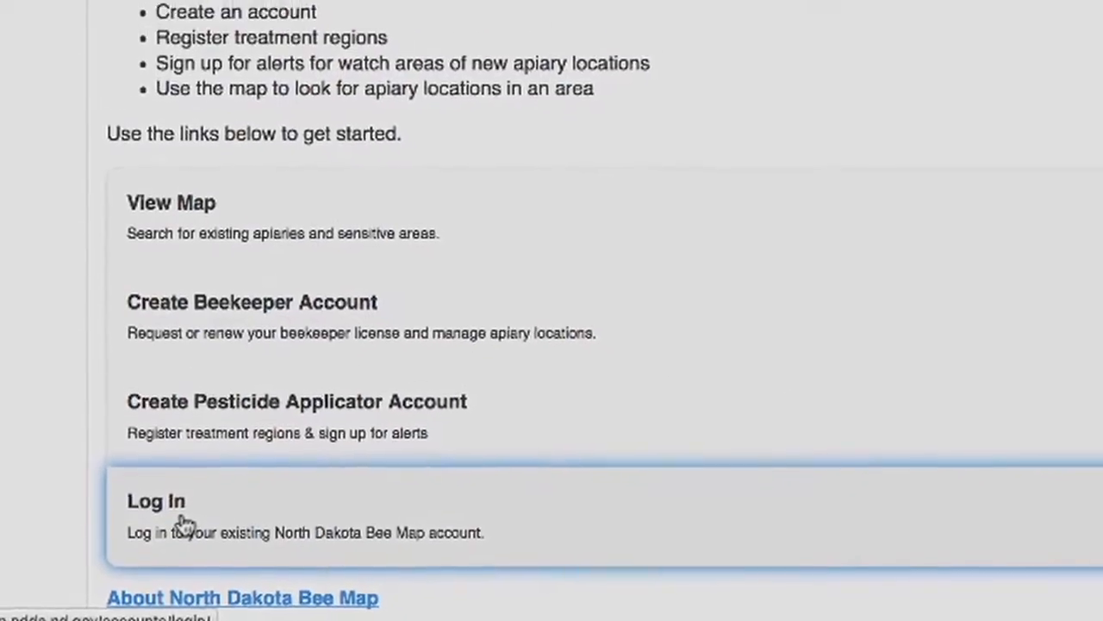
click(436, 571)
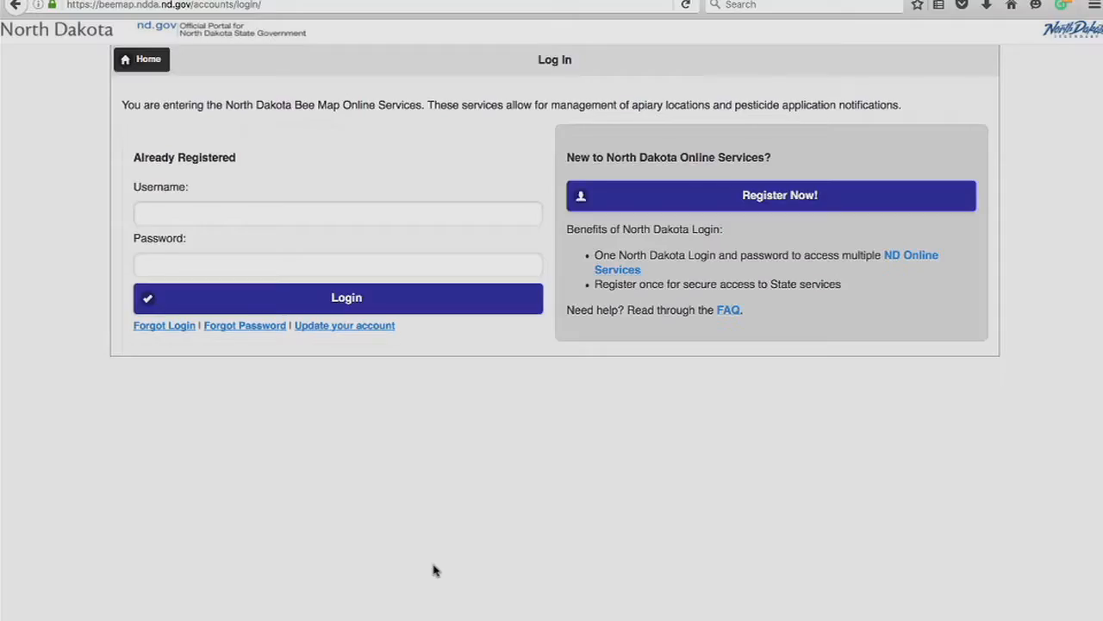
Open the Register Now account form, review its fields, and go back to the login page
click(764, 197)
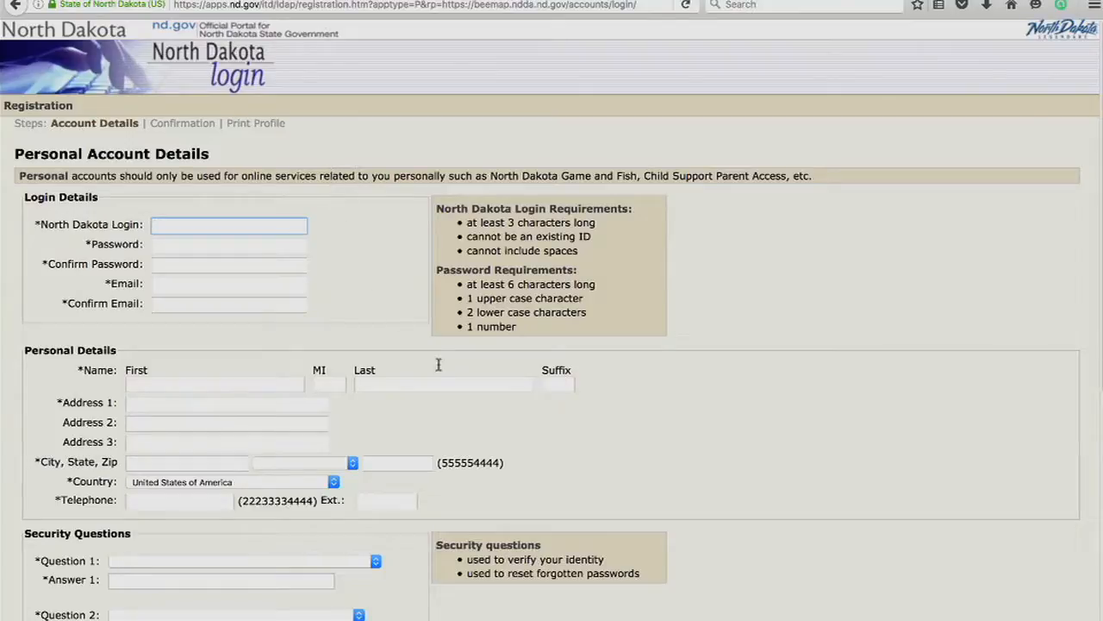
scroll(758, 293, down, 5)
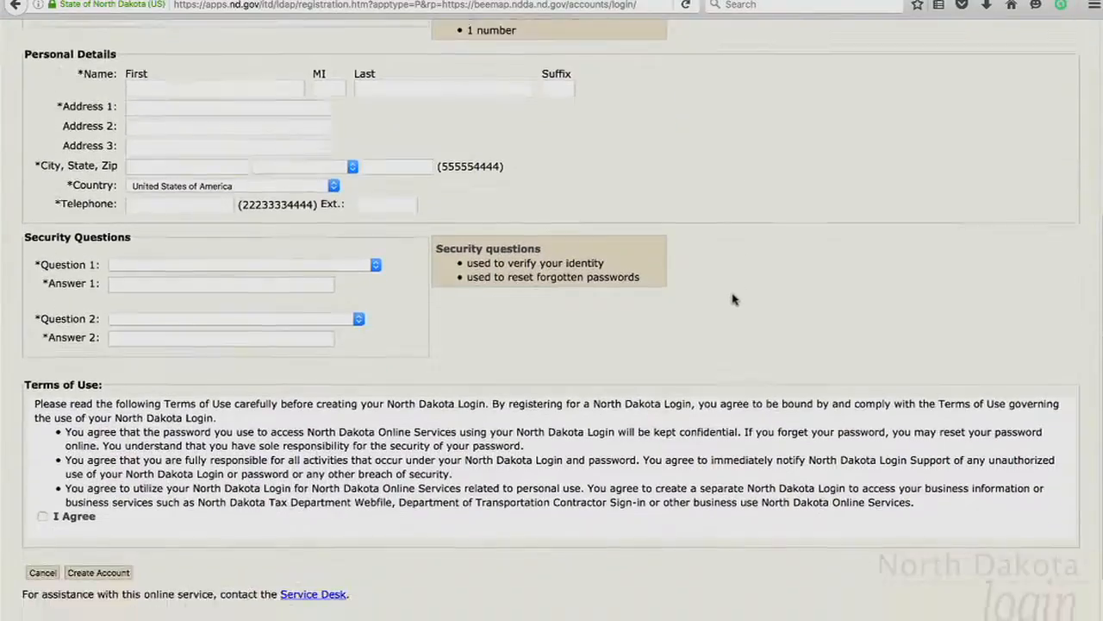
scroll(734, 300, down, 2)
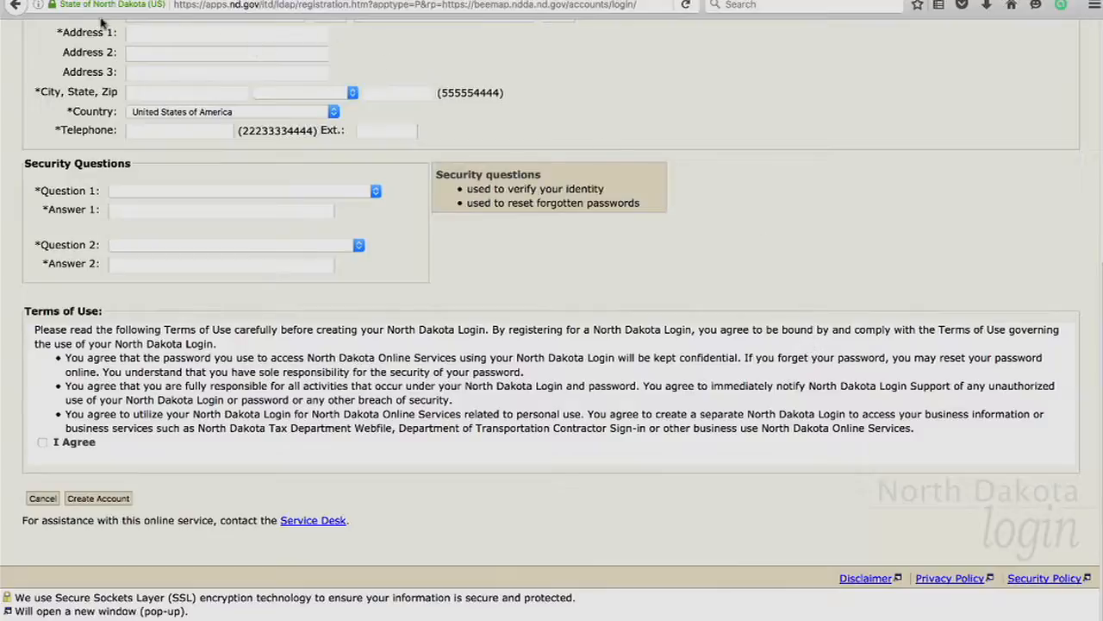
click(16, 5)
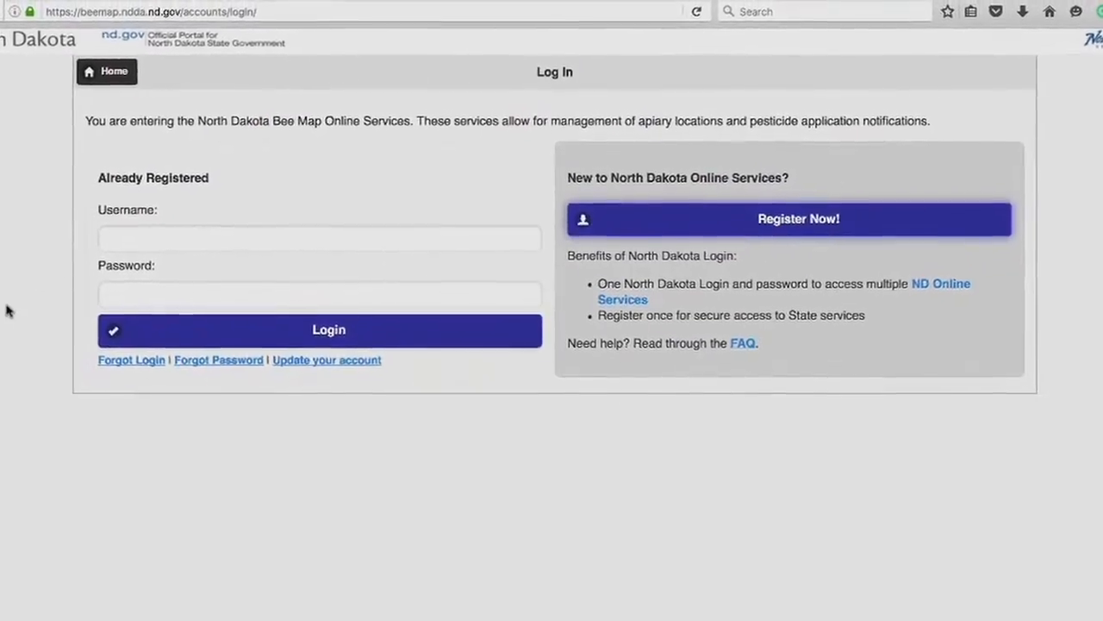
Log in with the Bee Map account username and the account password
click(185, 234)
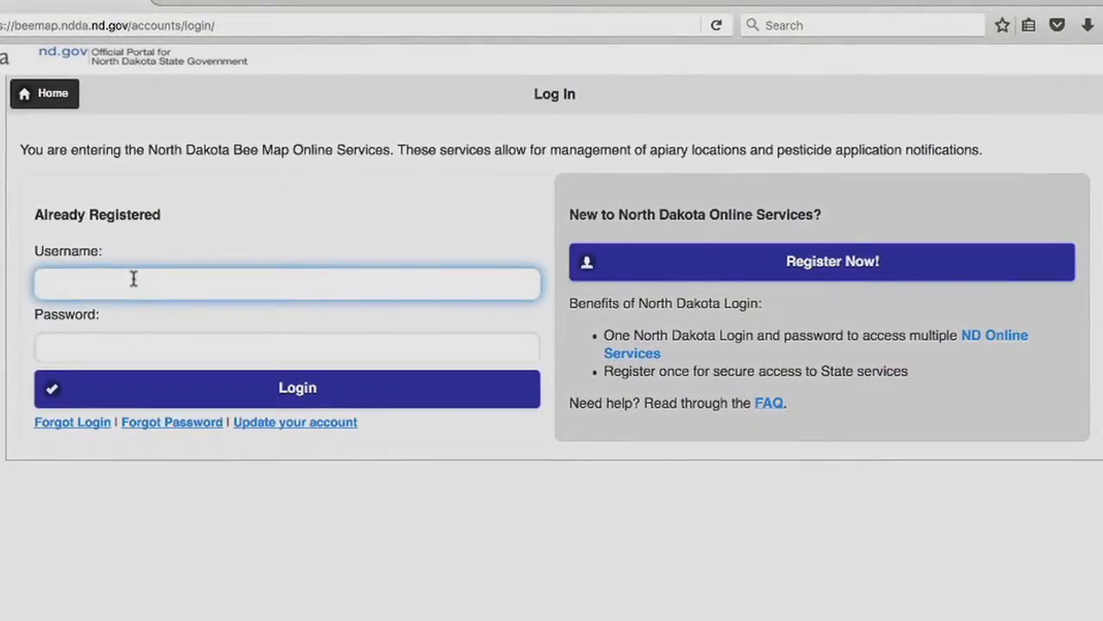
text(n)
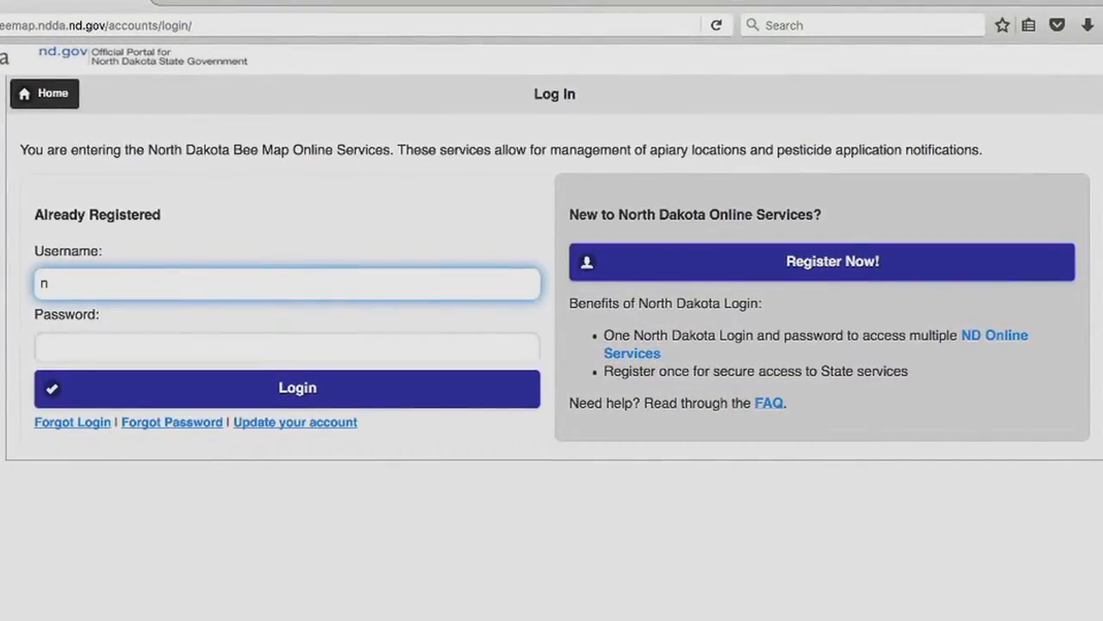
text(dbeemapping)
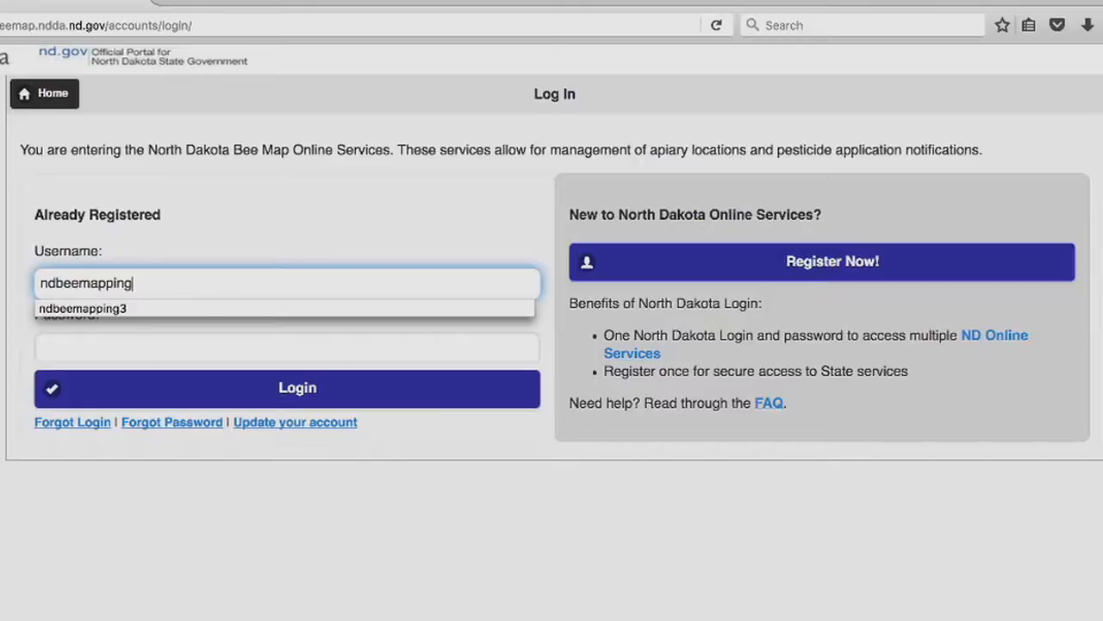
text(1)
key(Tab)
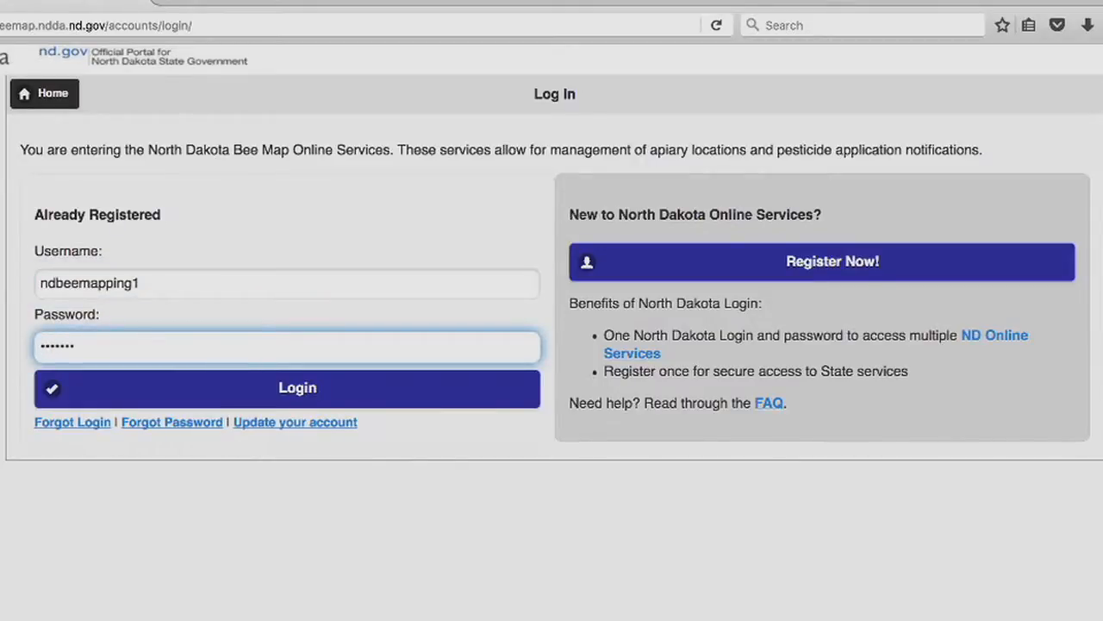
key(Return)
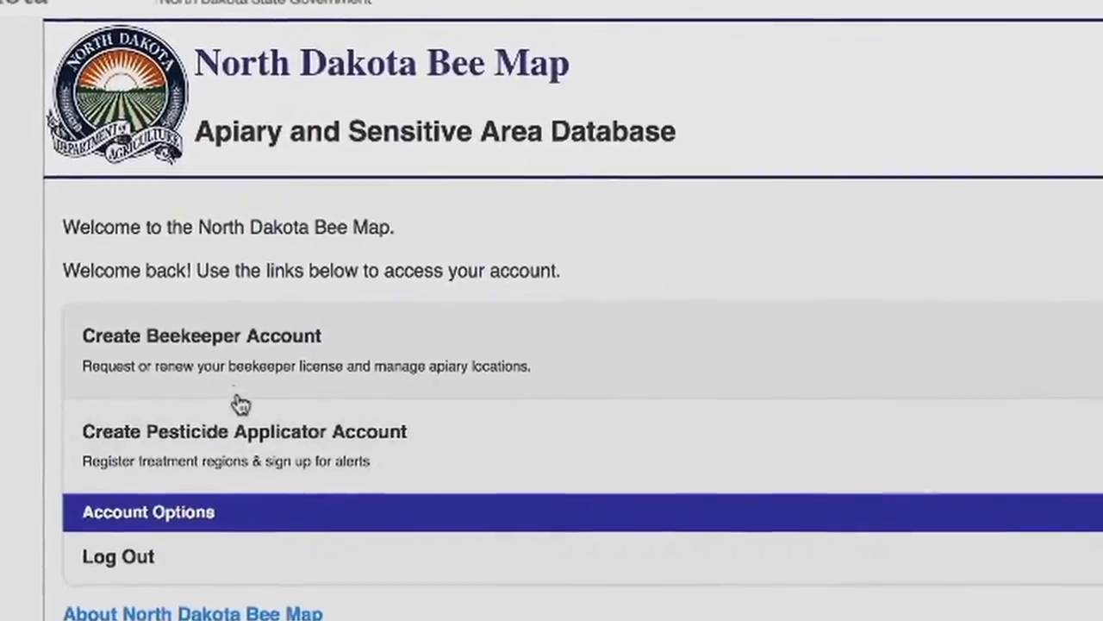
Open the beekeeper account section, enter the beekeeper claim code, and claim the existing account
click(269, 379)
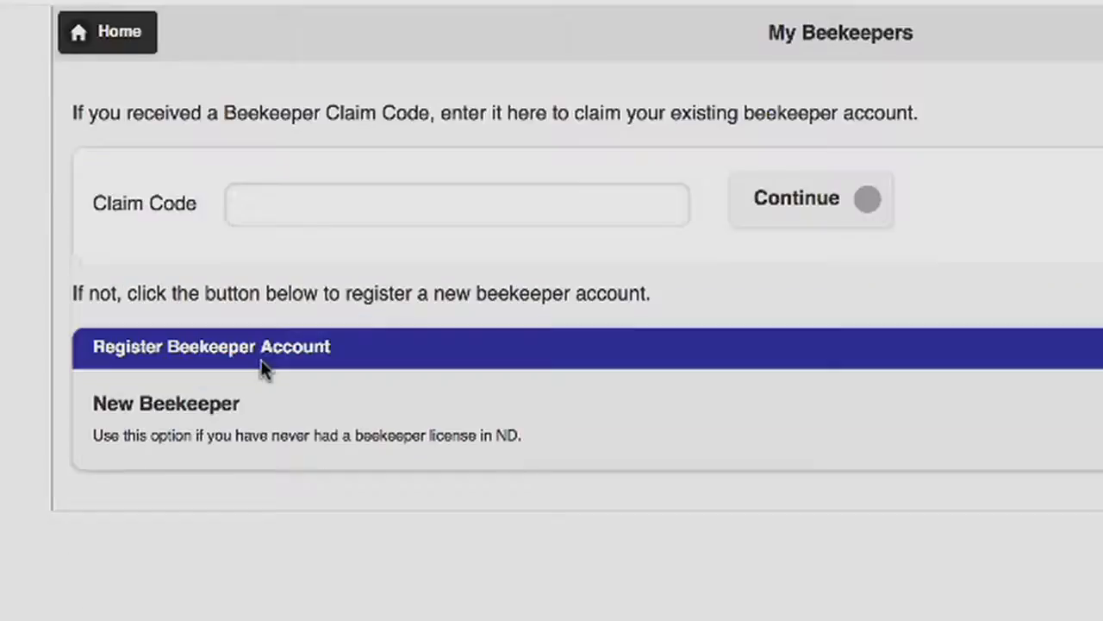
click(250, 205)
text(00)
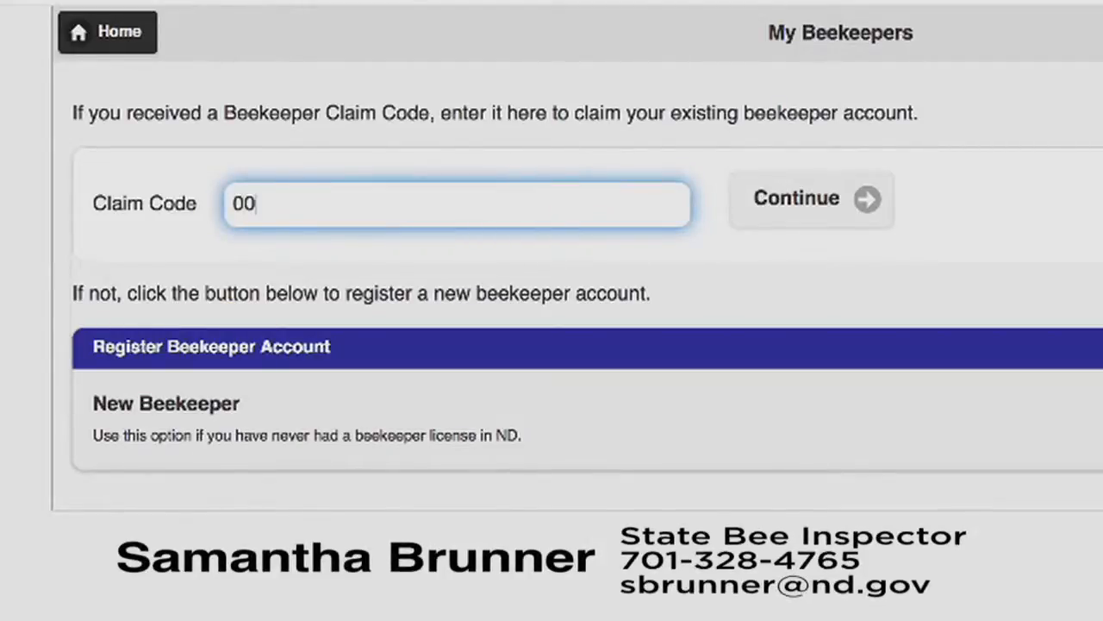
text(001)
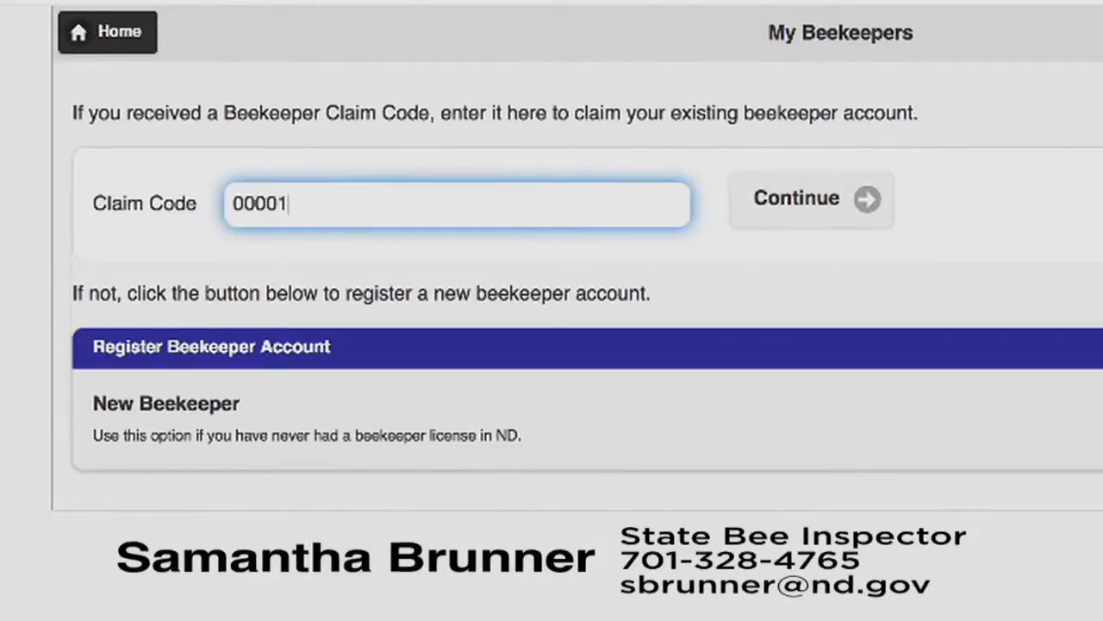
click(770, 214)
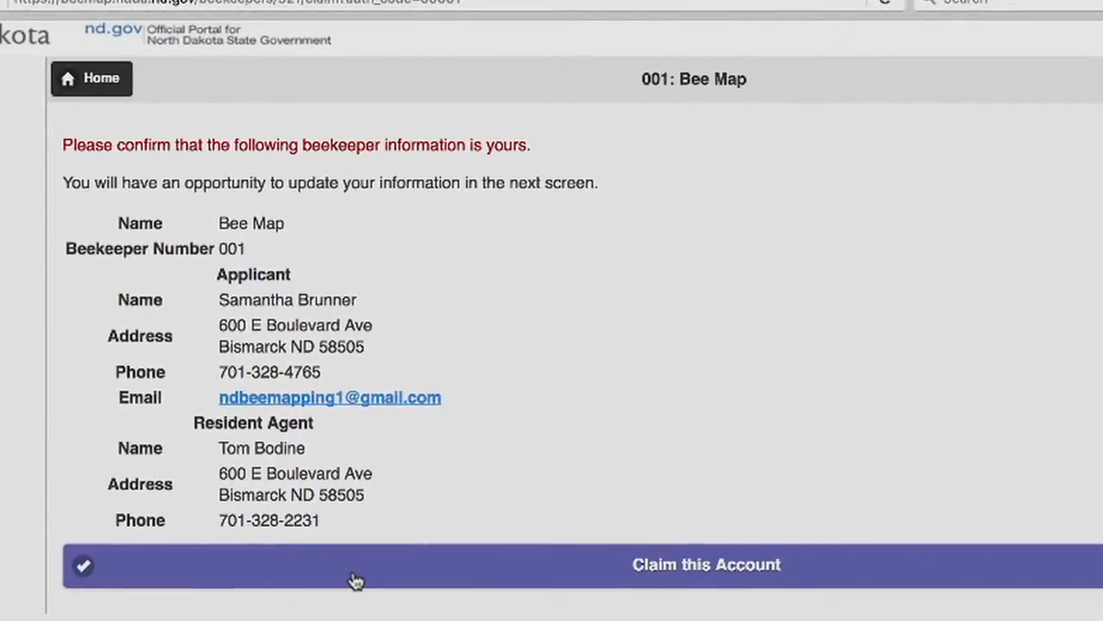
click(356, 581)
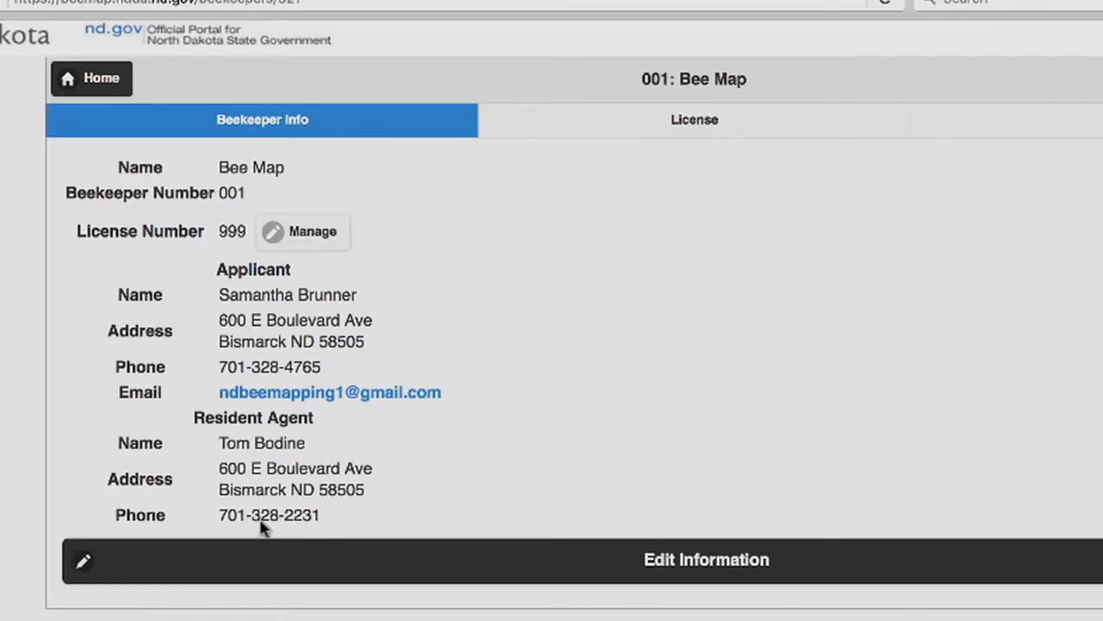
Open the beekeeper information editor and review the applicant and resident agent contact fields
click(296, 561)
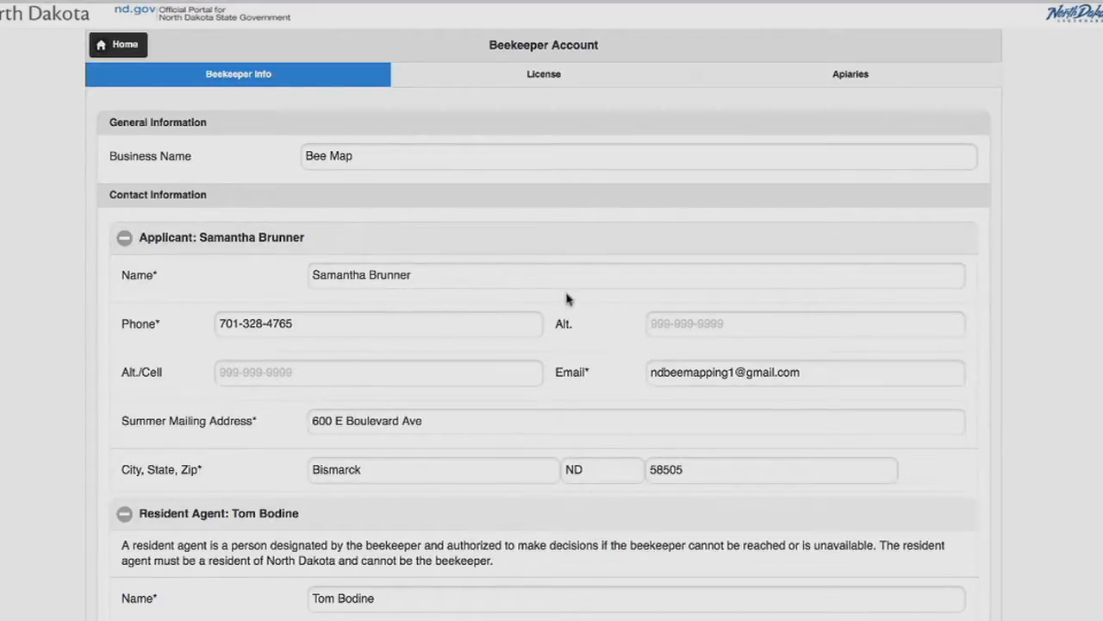
scroll(666, 322, down, 3)
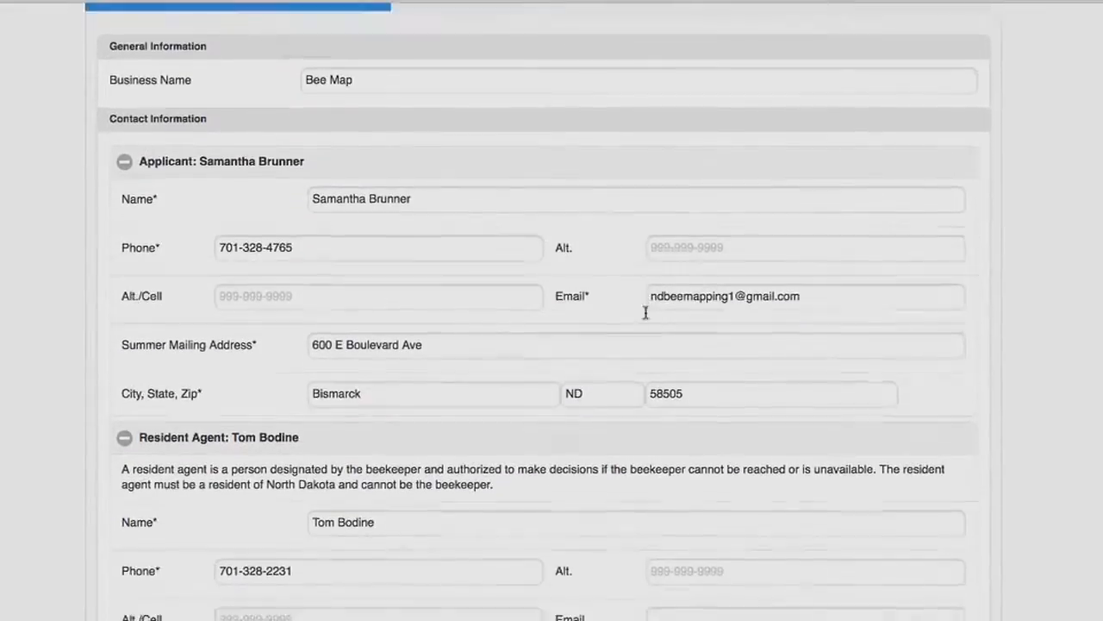
scroll(612, 334, down, 7)
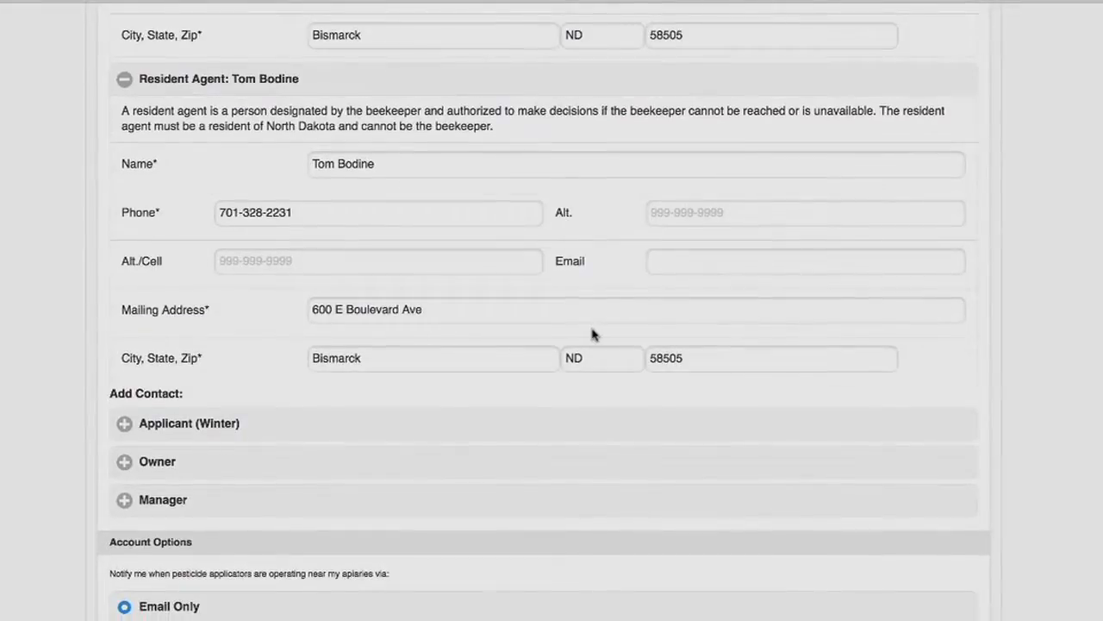
scroll(175, 172, up, 8)
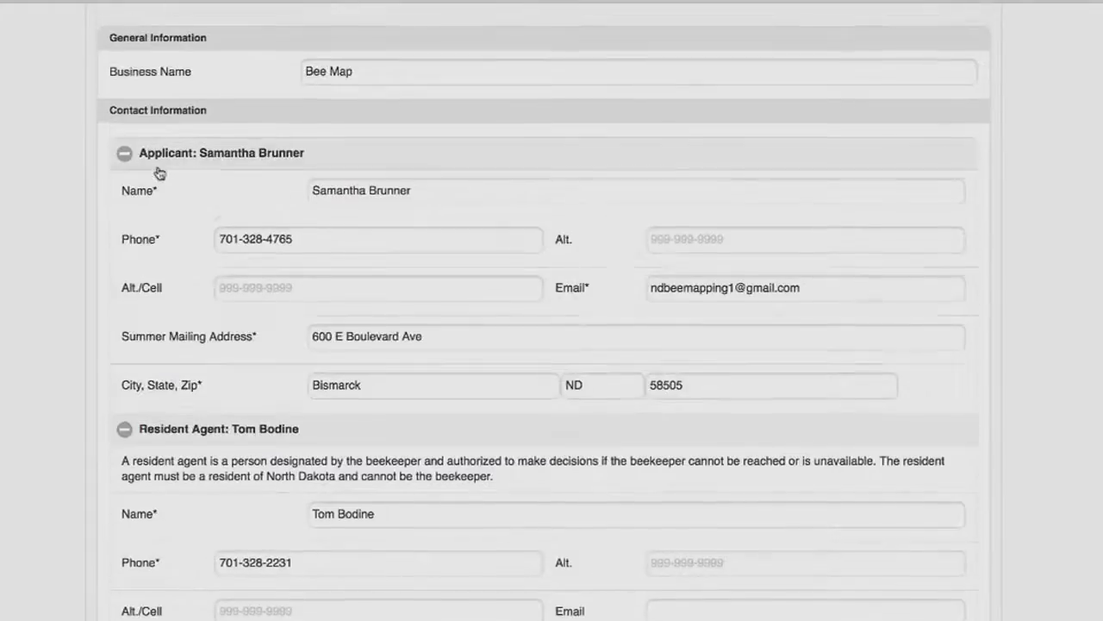
scroll(229, 301, down, 1)
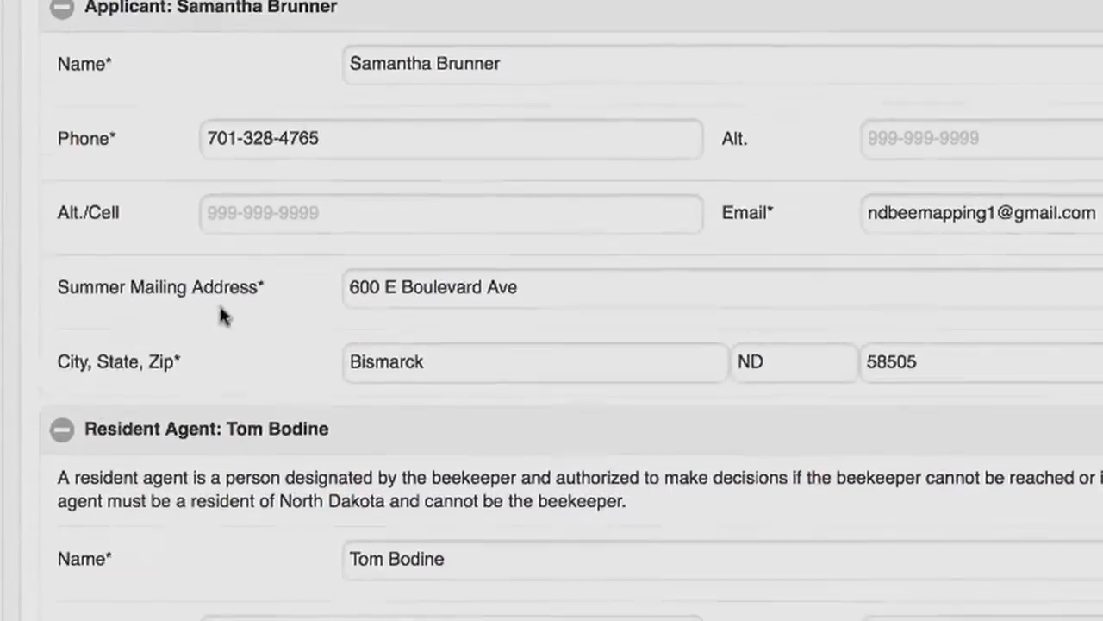
scroll(227, 548, up, 1)
scroll(216, 535, down, 4)
scroll(200, 395, down, 4)
Expand the Applicant (Winter), Owner and Manager contact sections to review their fields
click(86, 451)
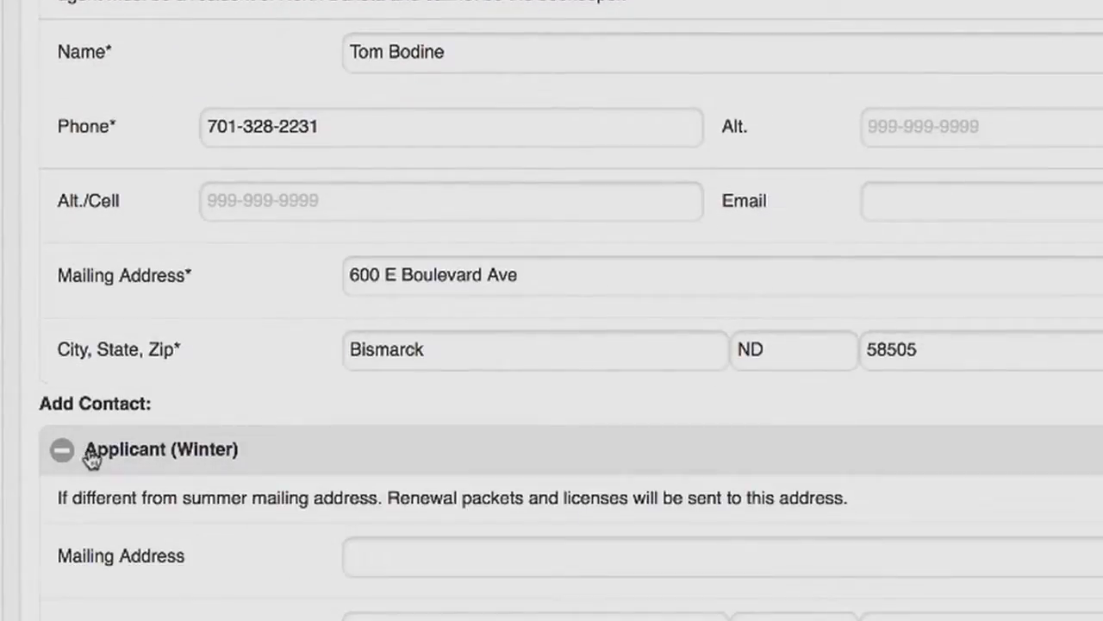
scroll(250, 426, down, 2)
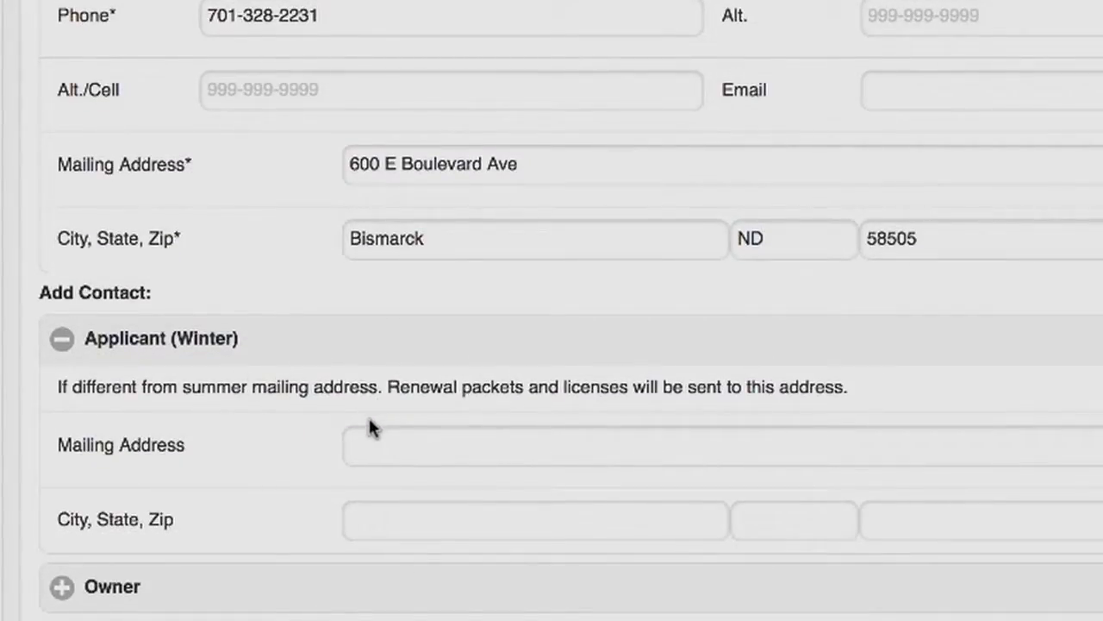
click(64, 591)
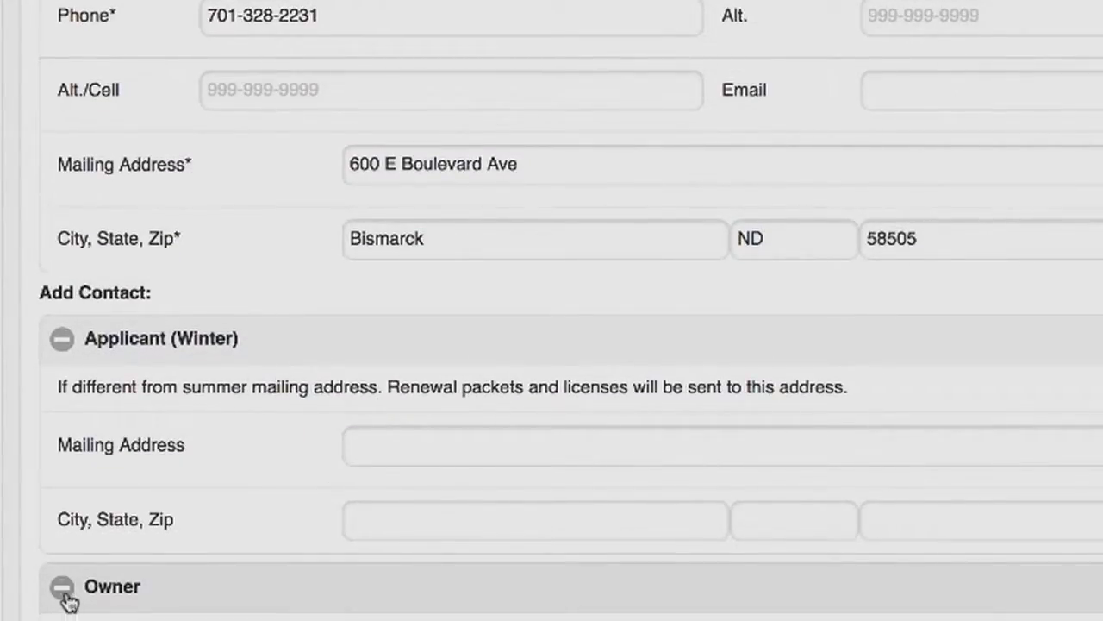
scroll(552, 345, down, 5)
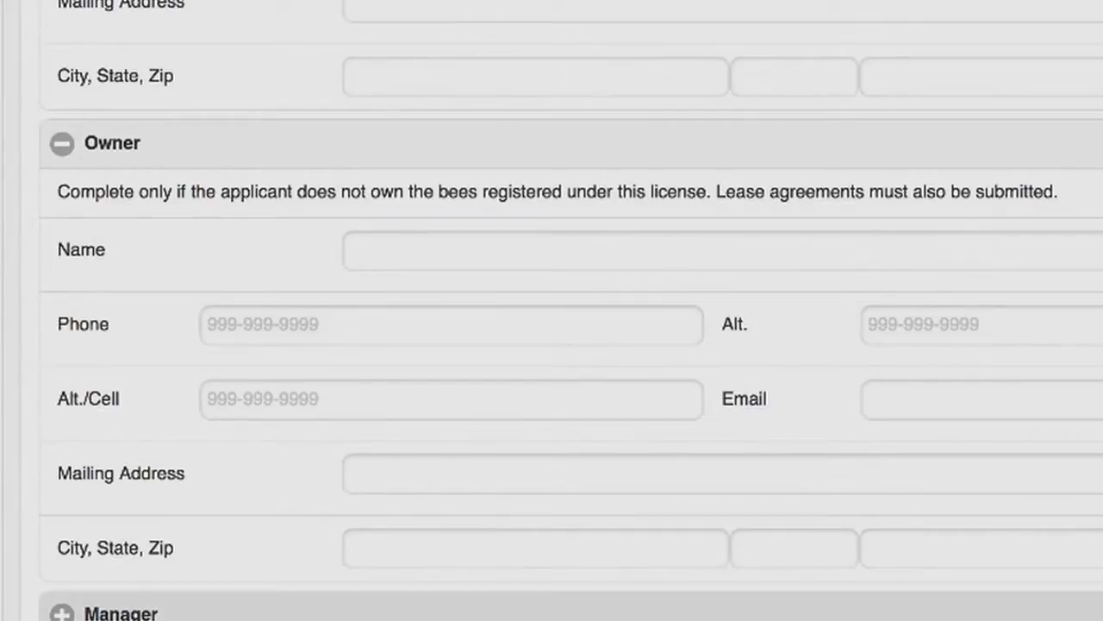
scroll(189, 617, down, 4)
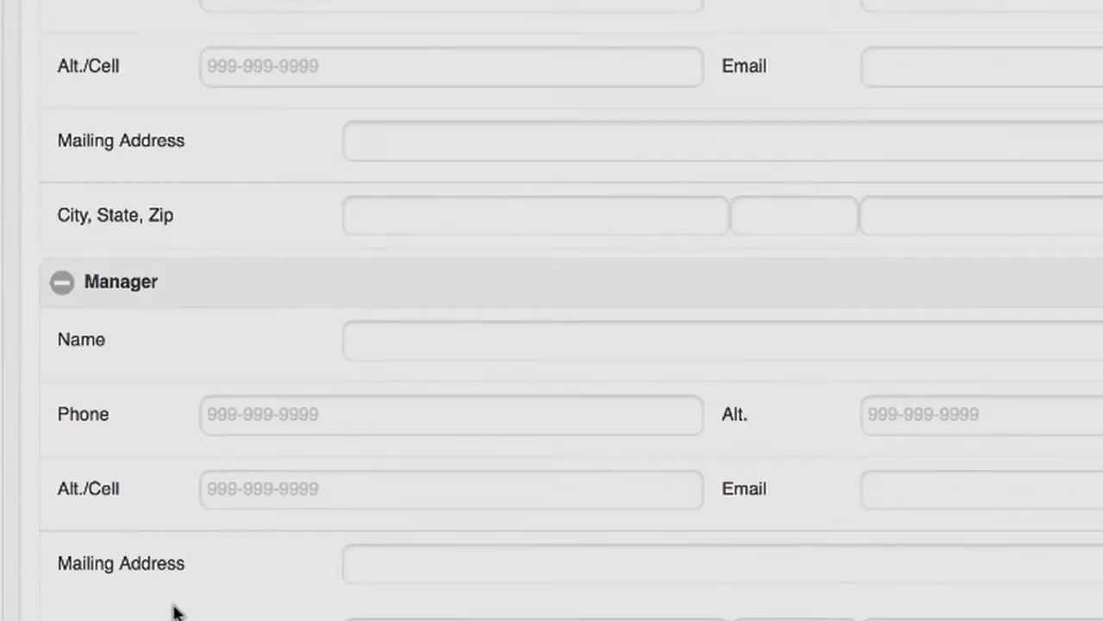
scroll(173, 609, down, 5)
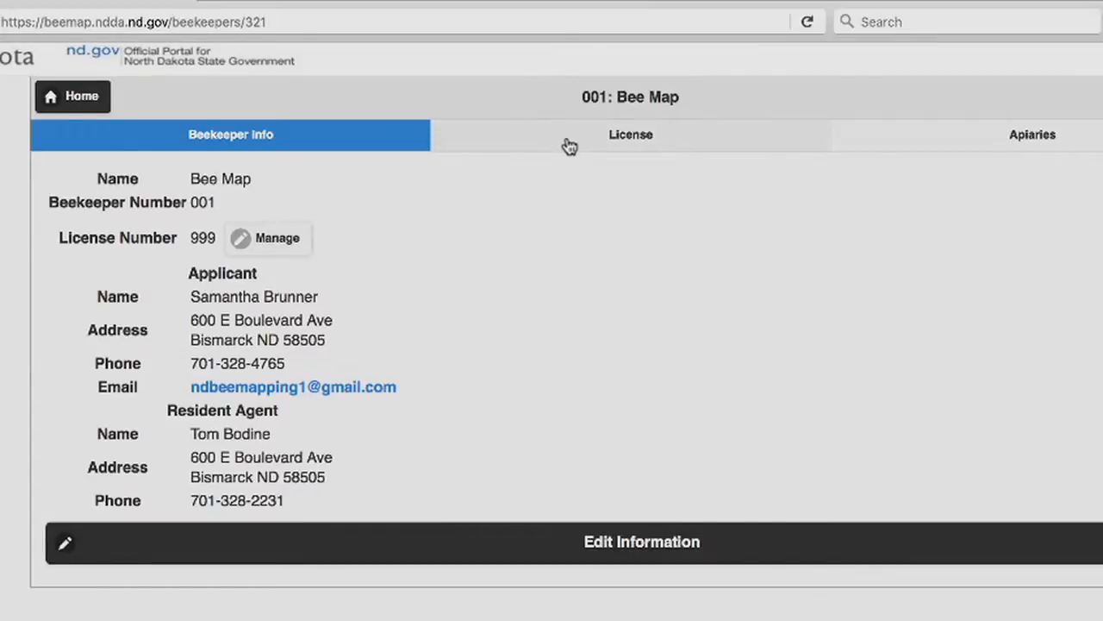
Start a beekeeper license renewal and set the number of colonies to 12000
click(532, 142)
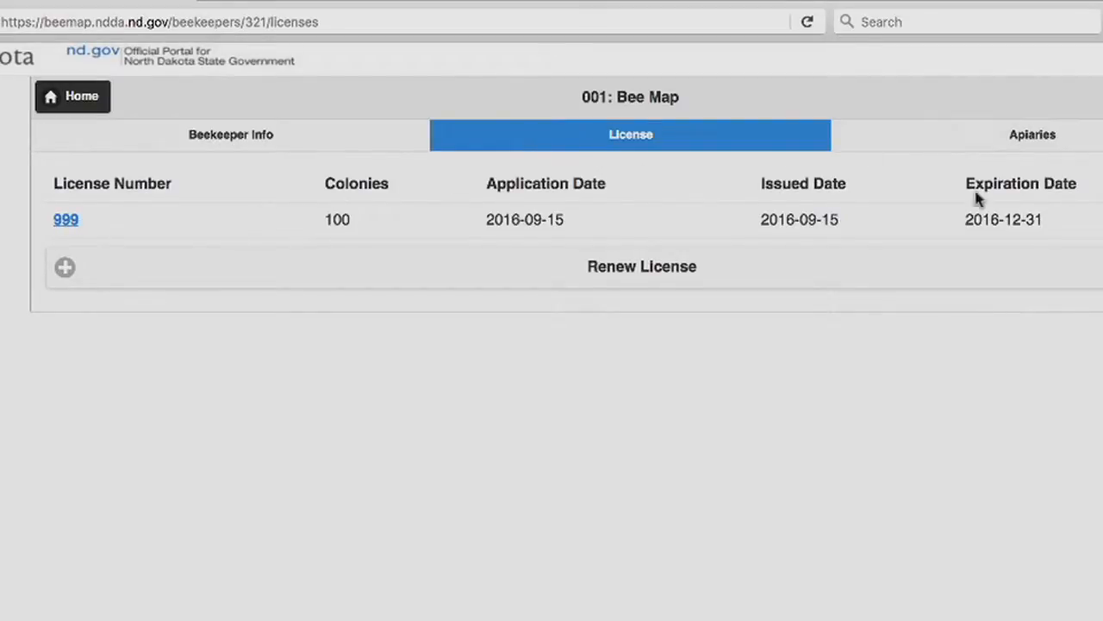
click(588, 288)
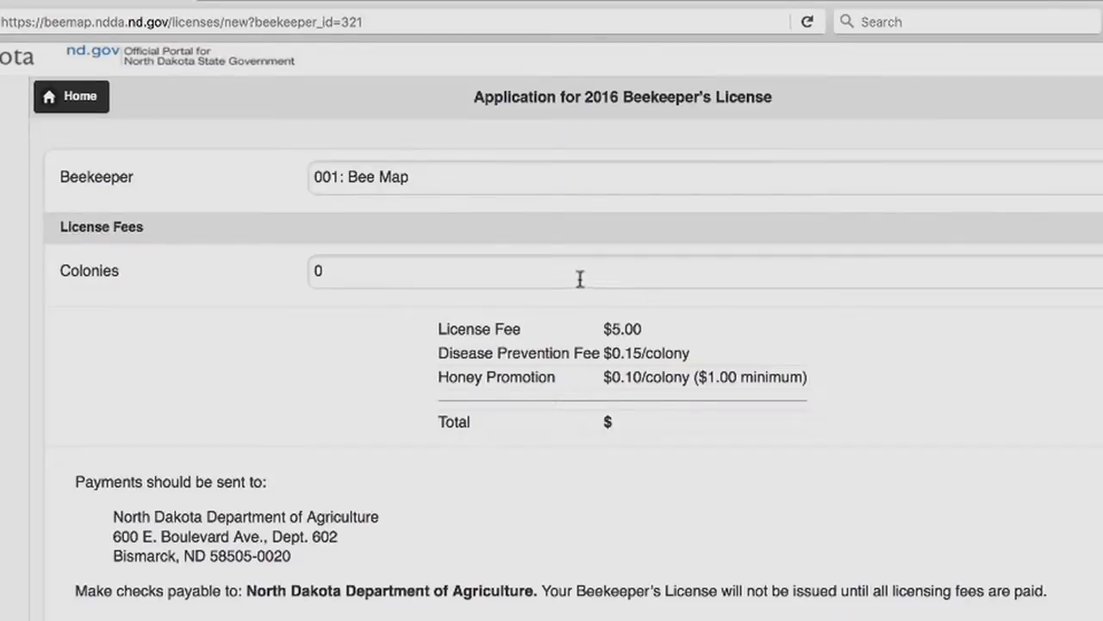
click(428, 267)
drag(387, 274, 276, 266)
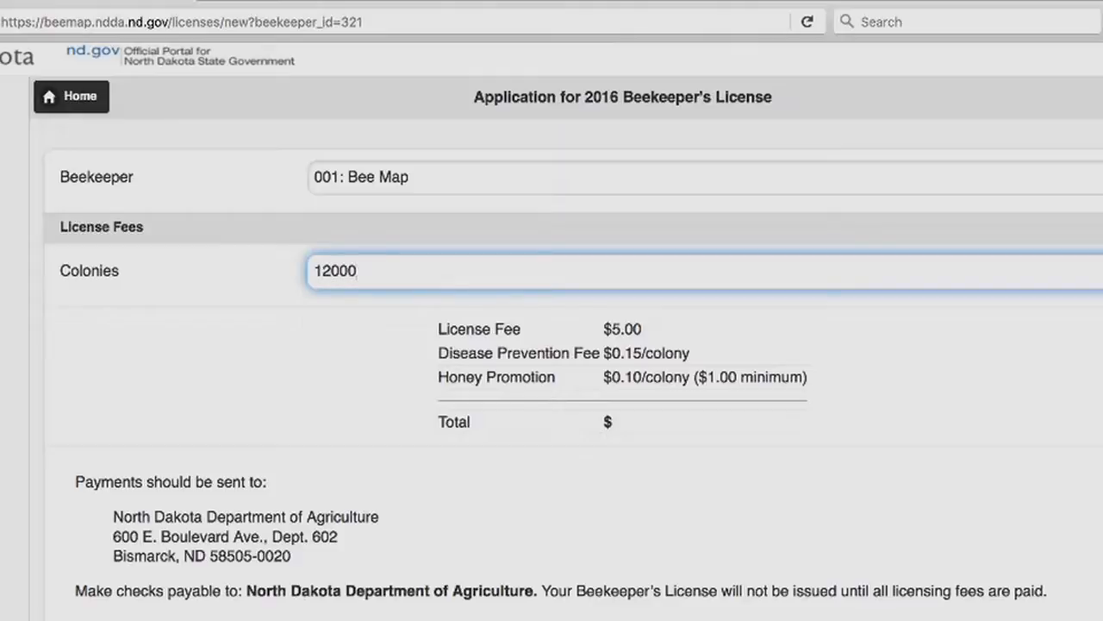
click(937, 513)
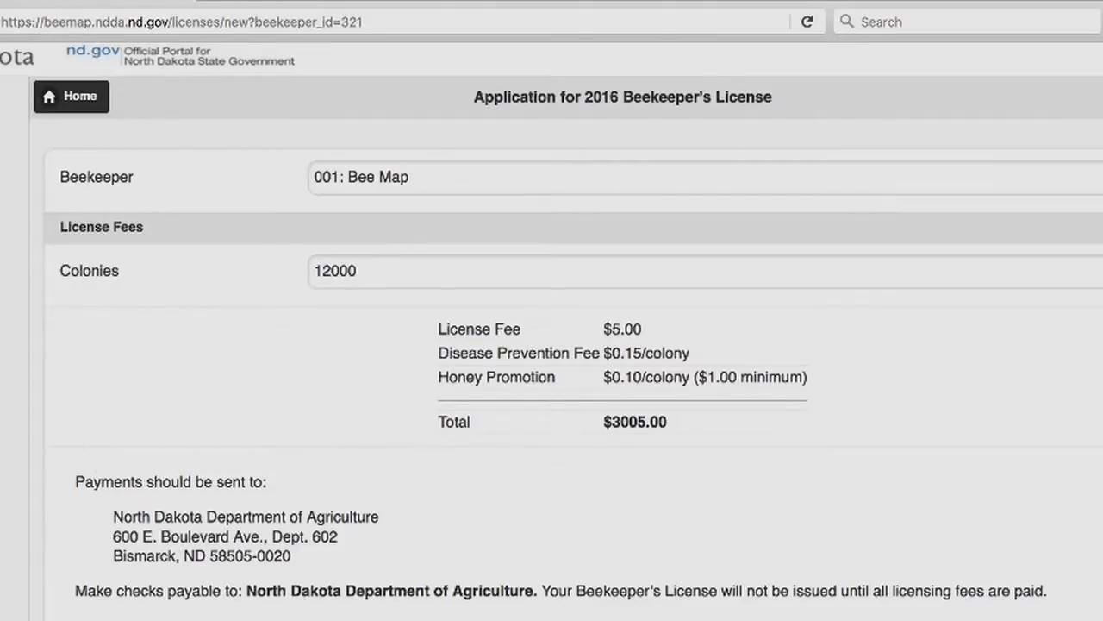
Review the payment, health inspection and statutory requirements sections of the license application
scroll(451, 540, down, 2)
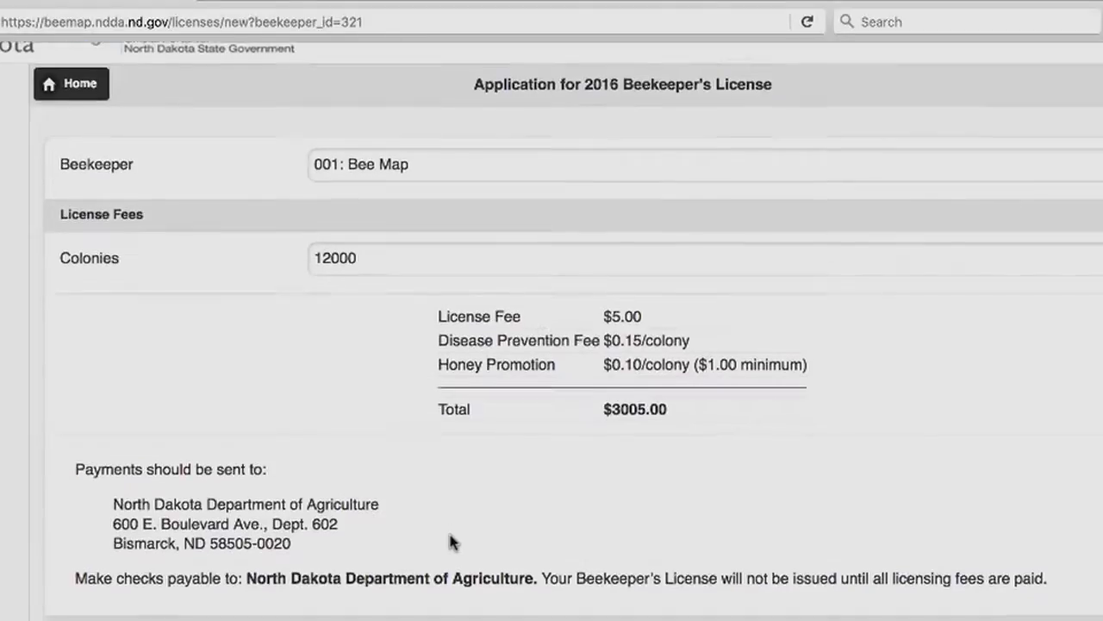
scroll(458, 474, down, 1)
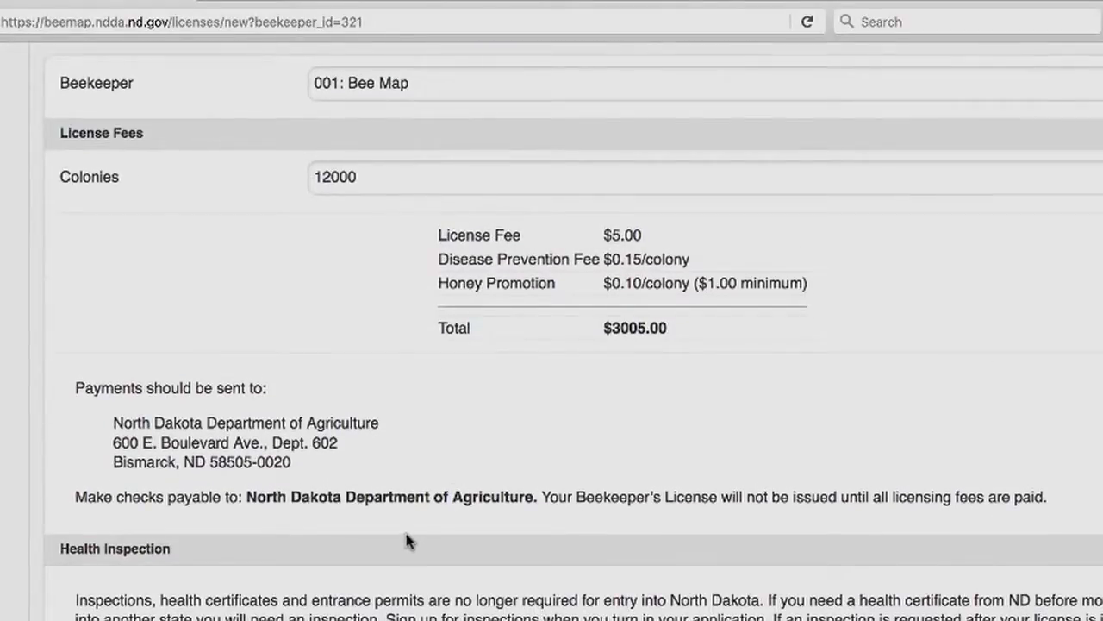
scroll(406, 526, down, 7)
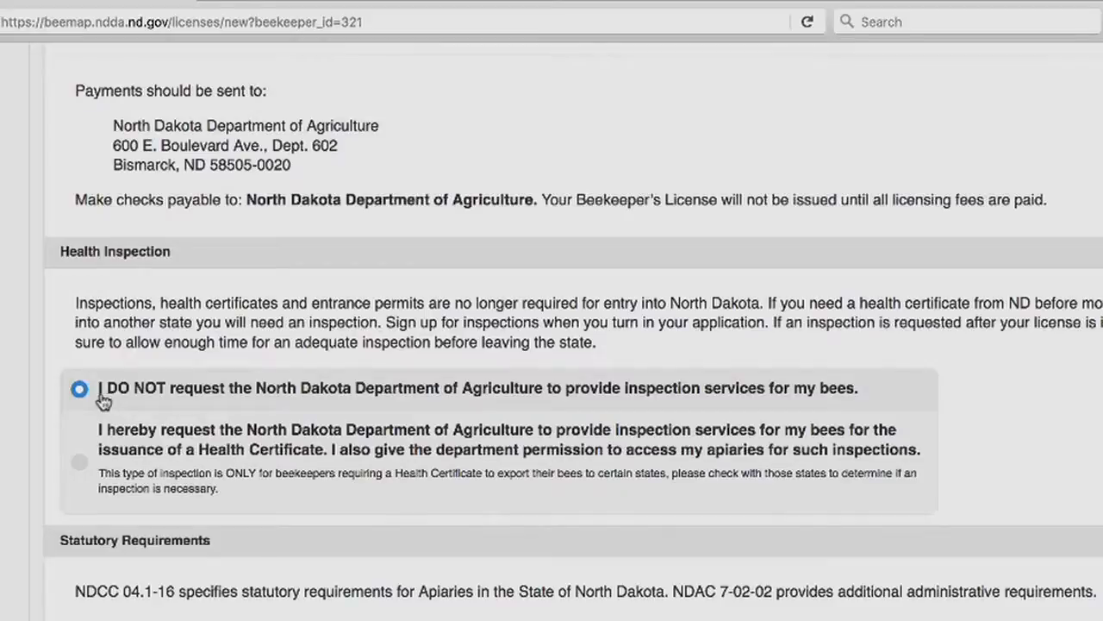
scroll(104, 402, up, 1)
scroll(425, 543, down, 4)
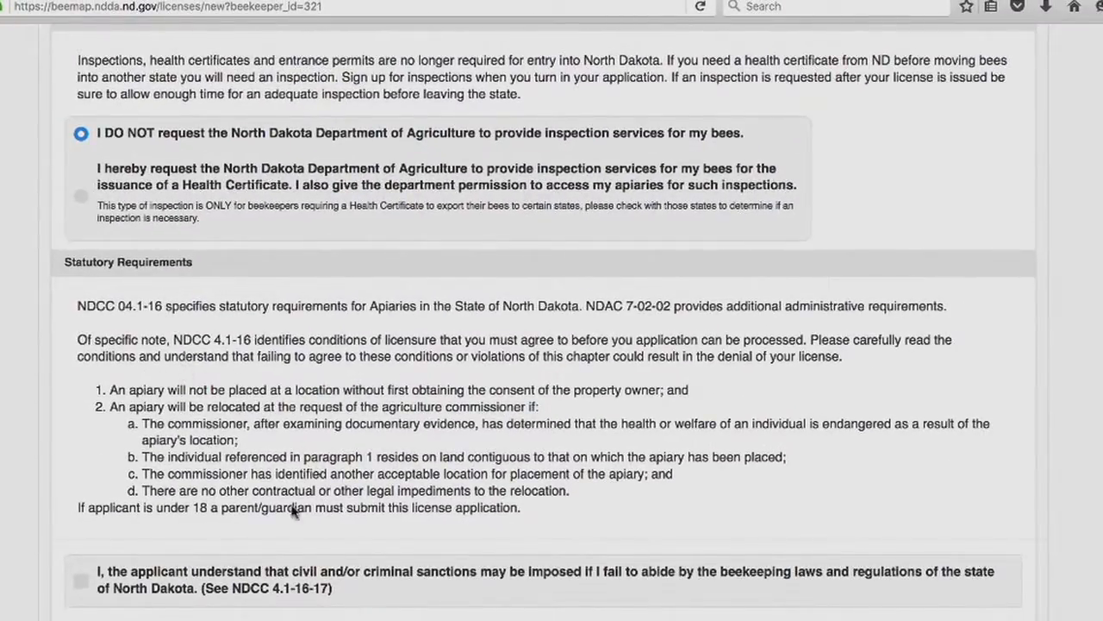
Agree to the civil and criminal sanctions statement and submit the license application
click(80, 581)
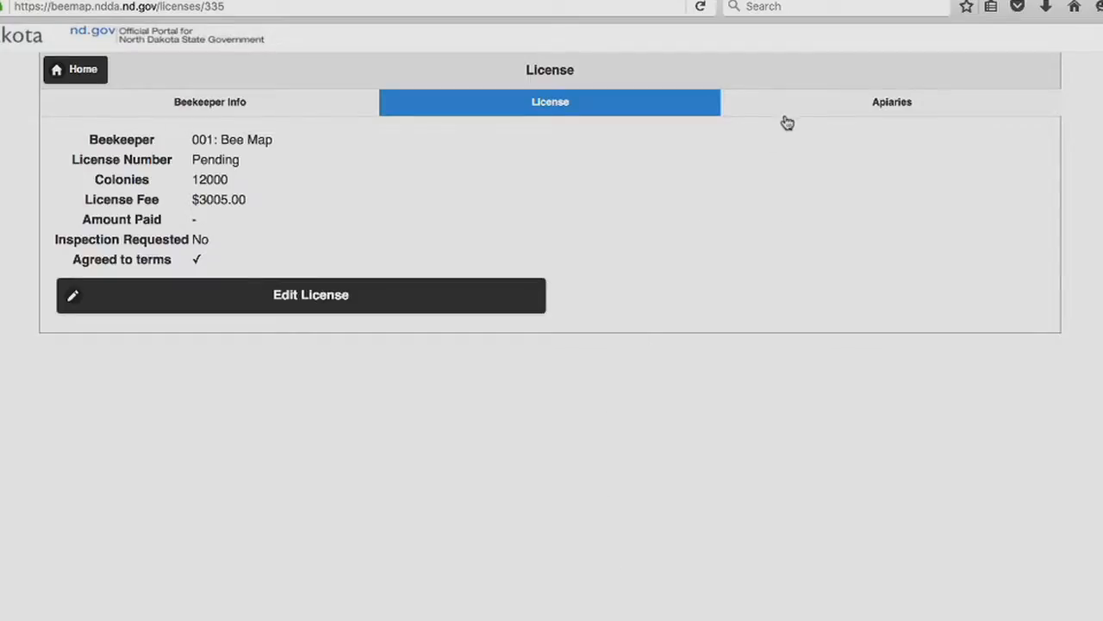
Open the Richland county landowner's apiary location authorization and review its contact fields and location map
click(780, 114)
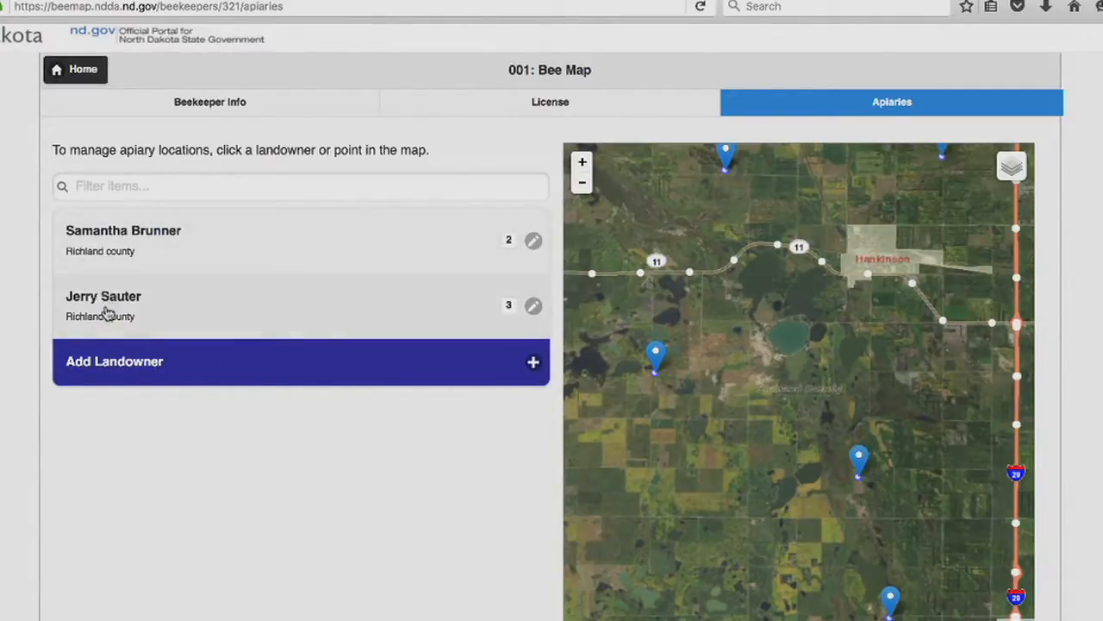
click(108, 257)
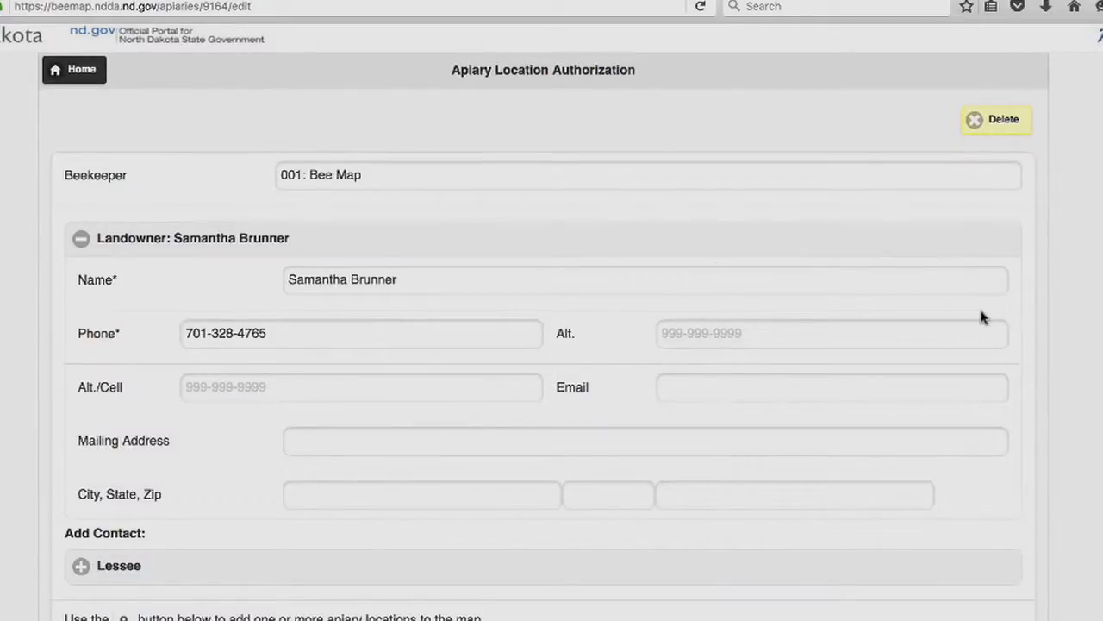
scroll(854, 360, down, 3)
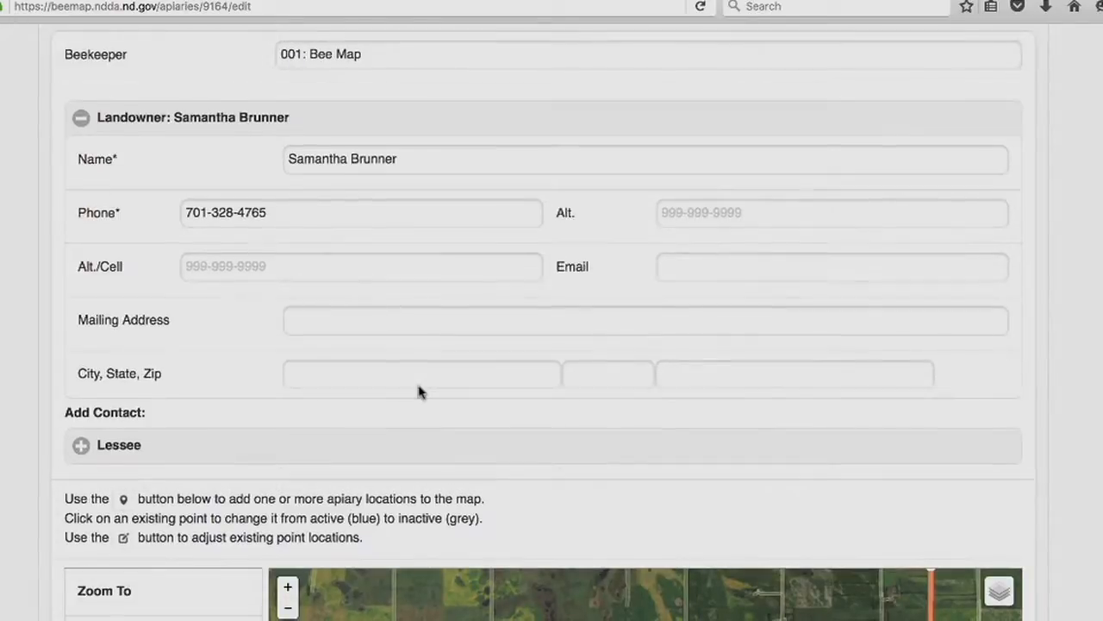
scroll(411, 385, down, 2)
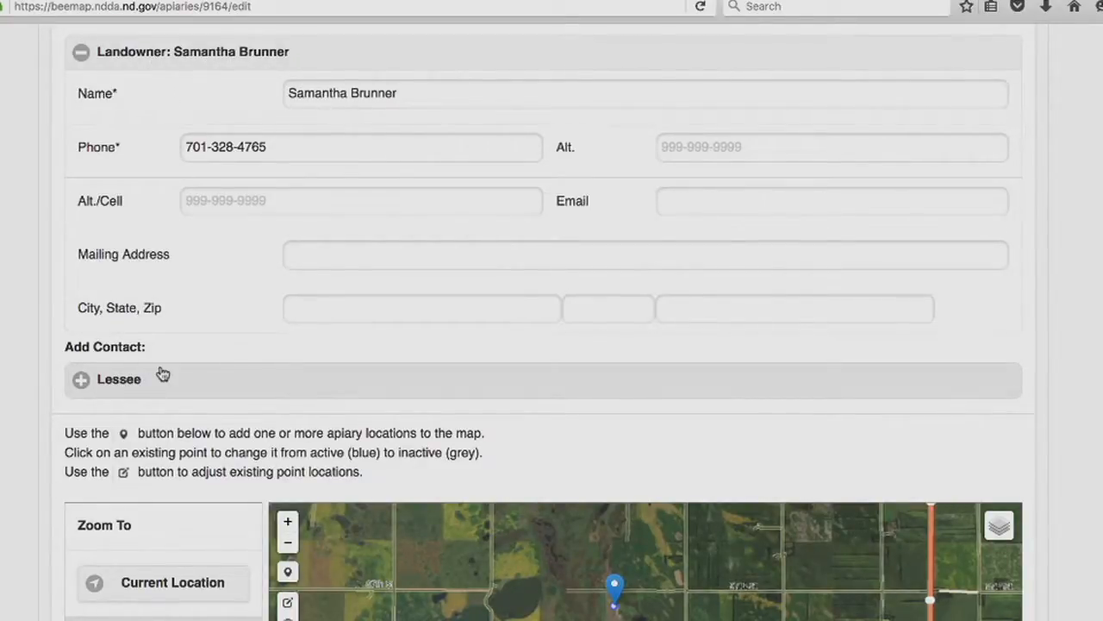
scroll(239, 244, down, 5)
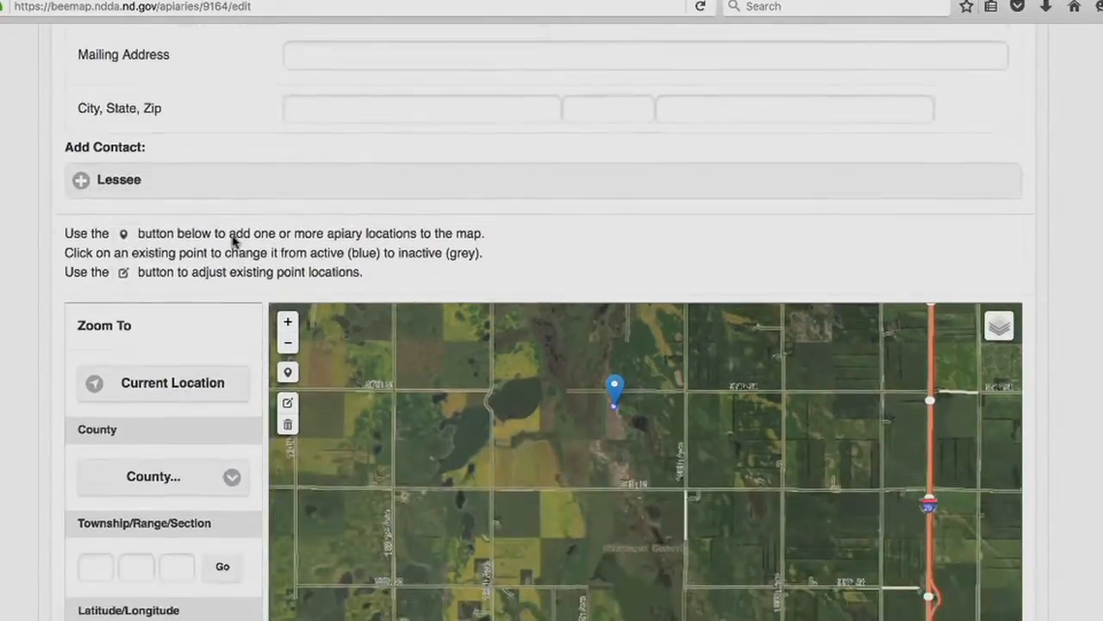
scroll(233, 242, down, 3)
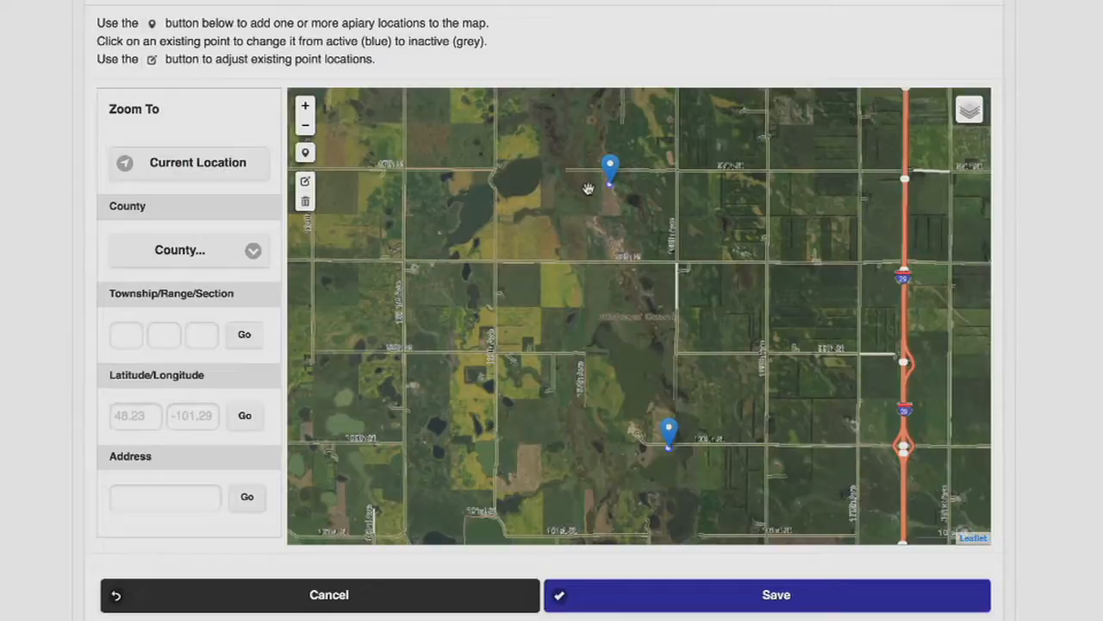
scroll(610, 188, down, 1)
scroll(592, 164, up, 3)
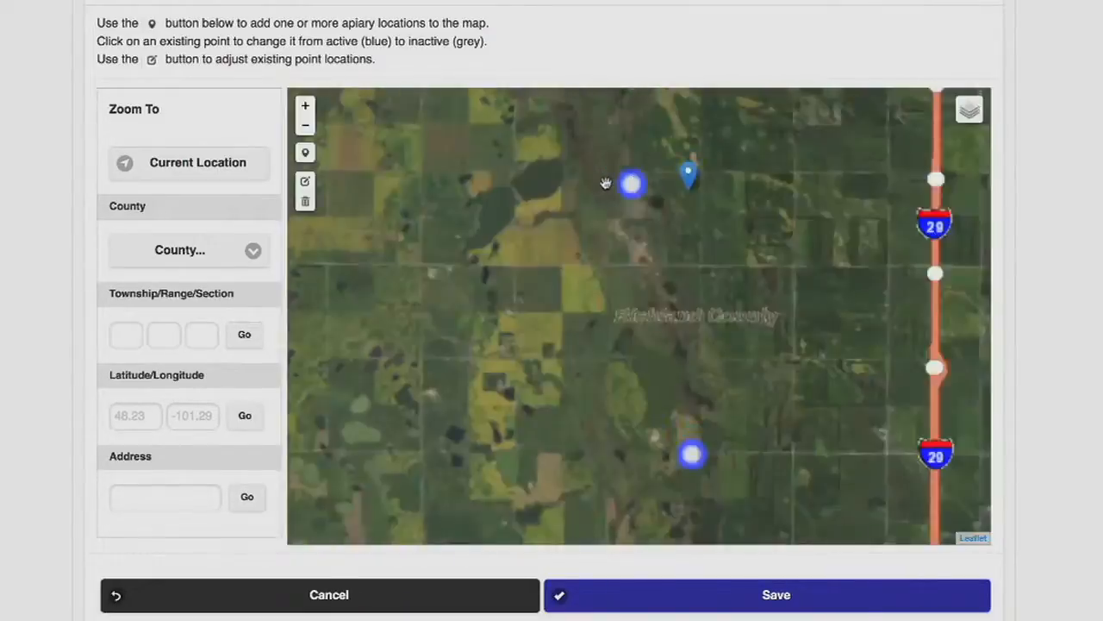
Move the existing apiary marker north to the road above the field and save the edit
click(306, 184)
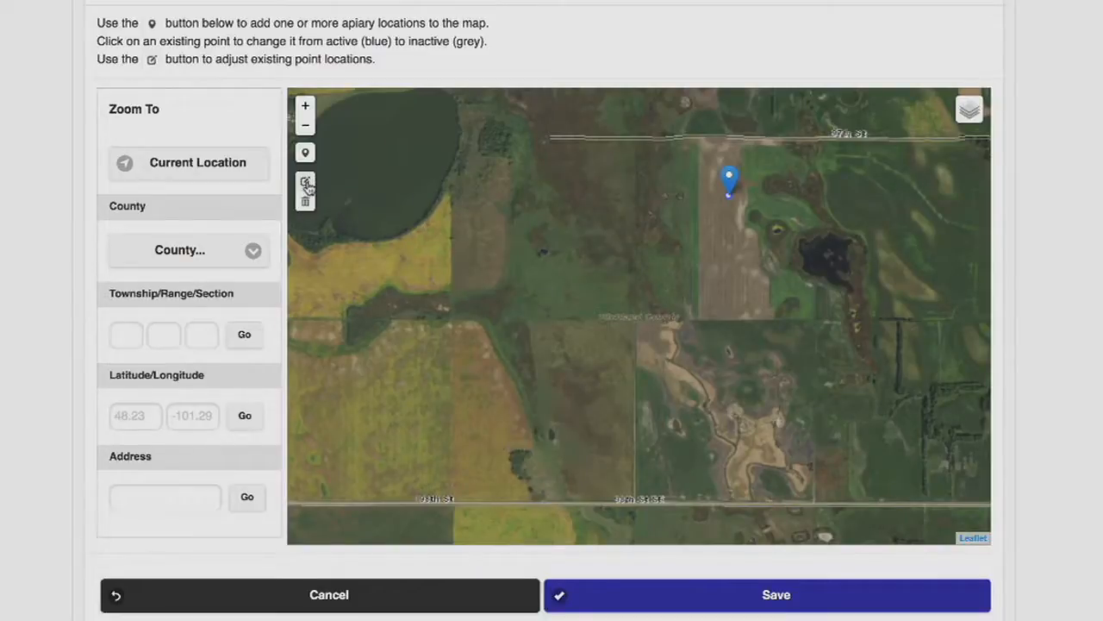
click(307, 185)
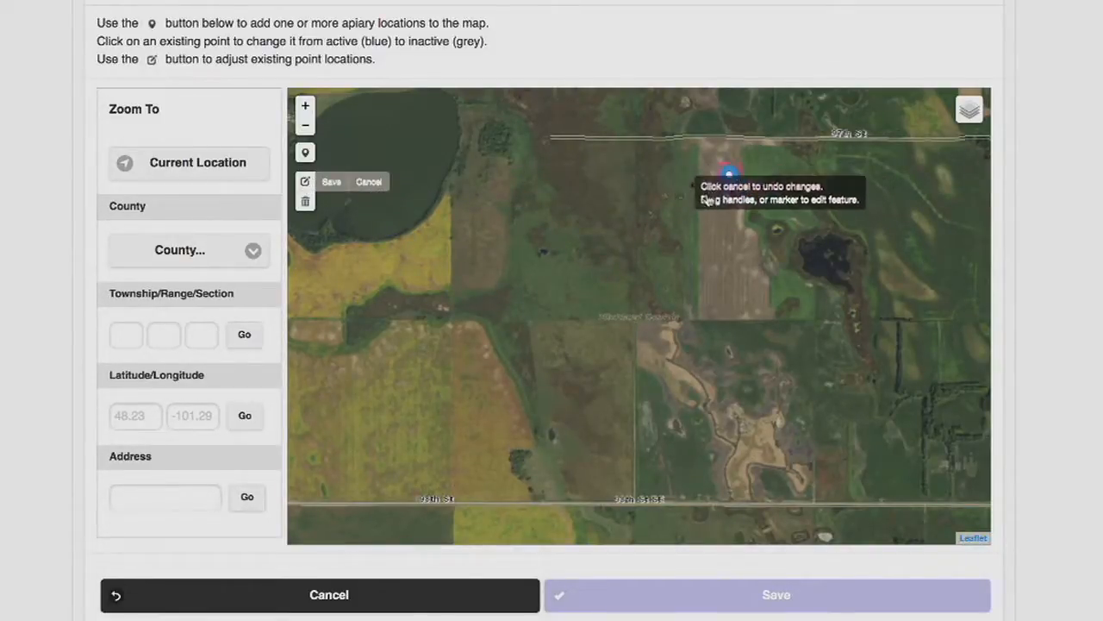
mouse_move(726, 181)
mouse_down()
mouse_move(723, 196)
mouse_move(712, 158)
mouse_move(653, 116)
mouse_up()
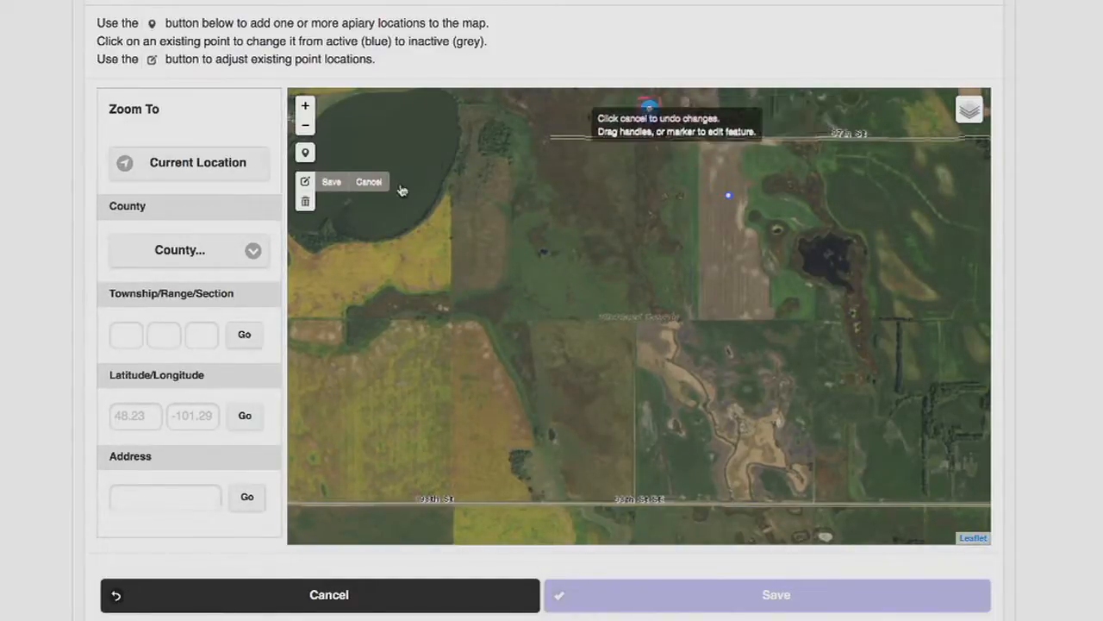
click(330, 182)
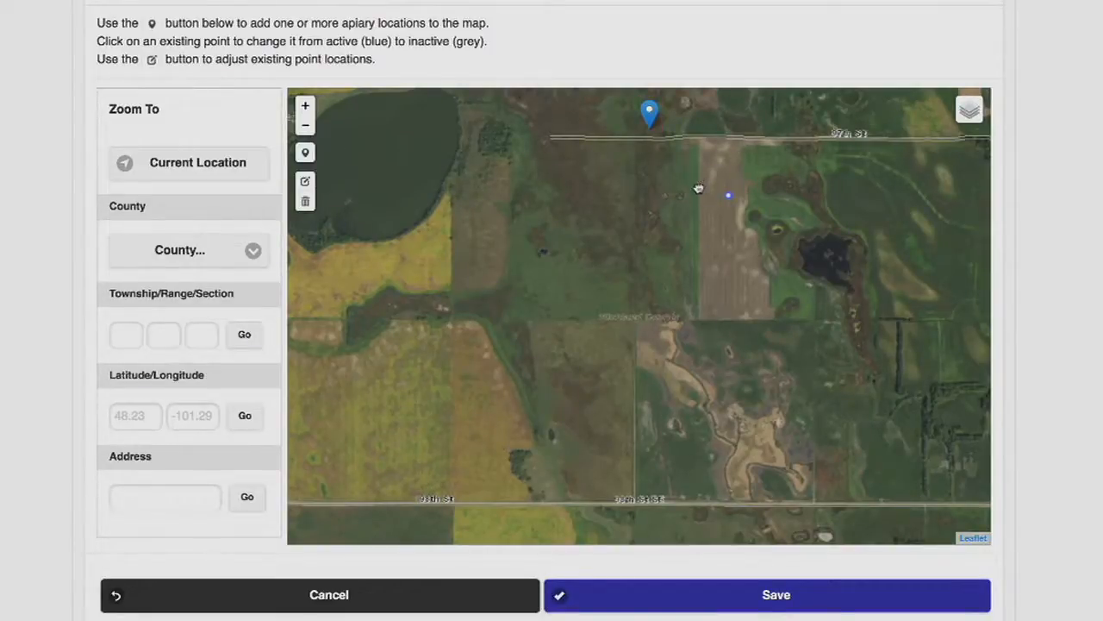
Delete the moved apiary marker from the map and save the removal
drag(699, 190, 712, 241)
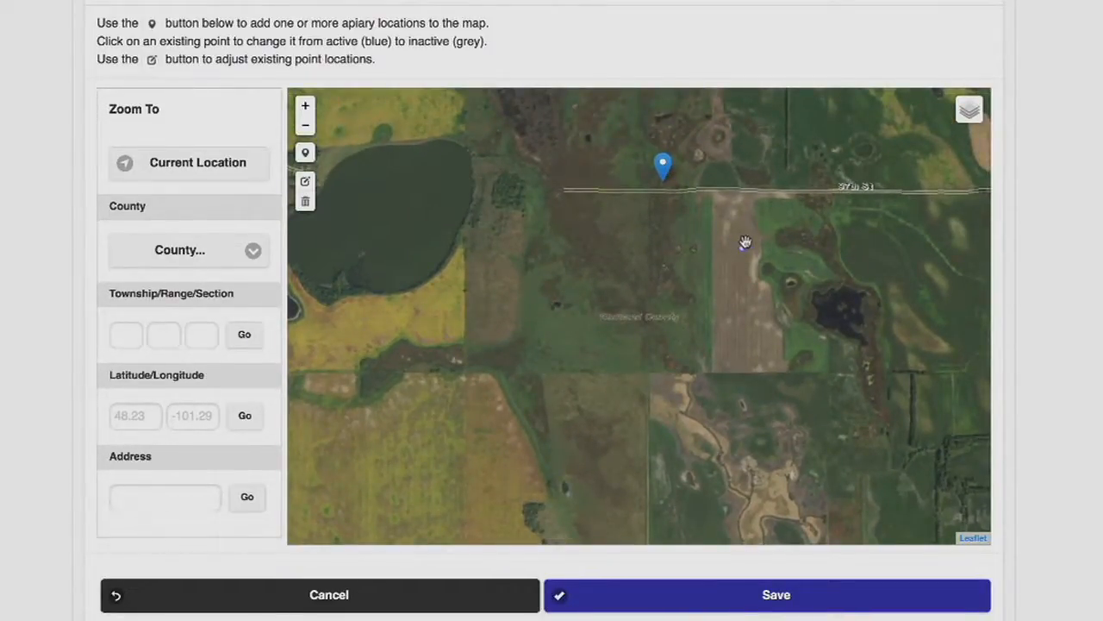
click(742, 248)
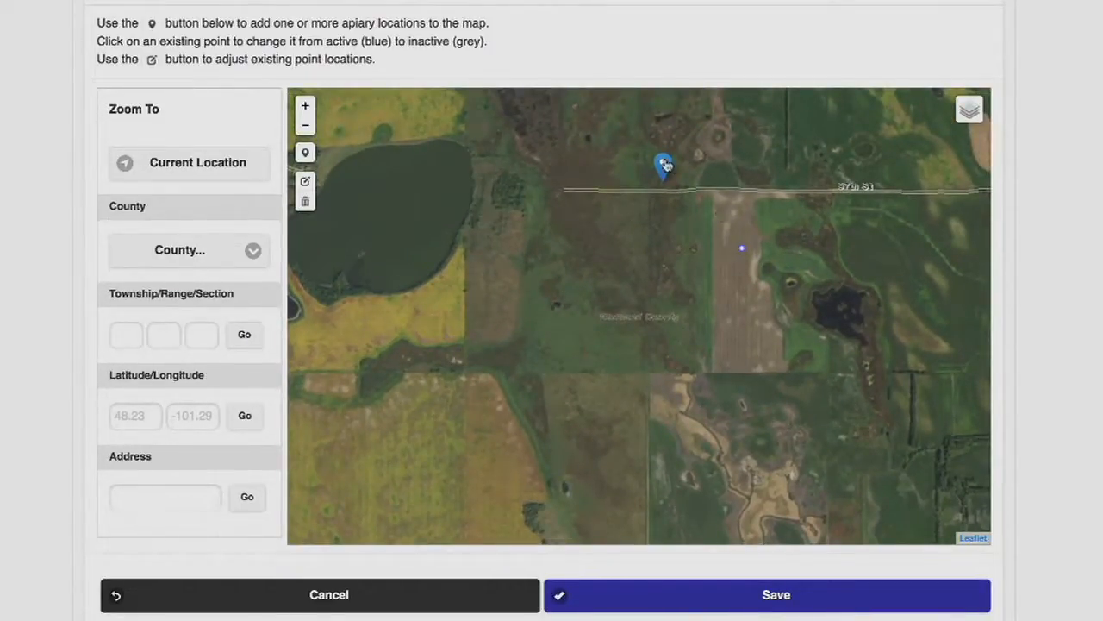
click(305, 202)
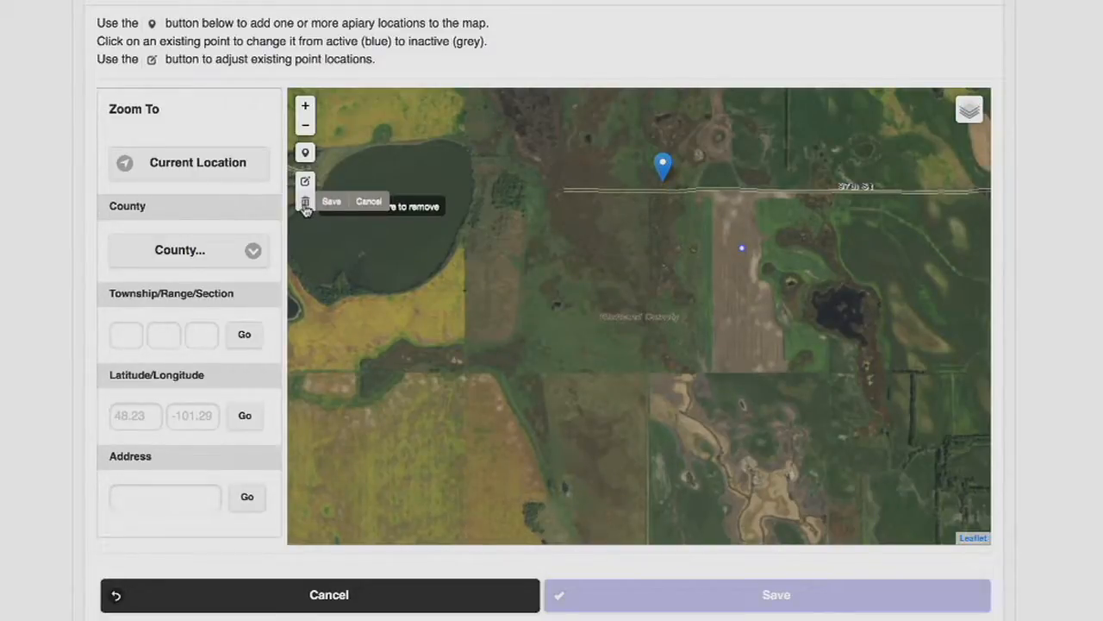
click(665, 168)
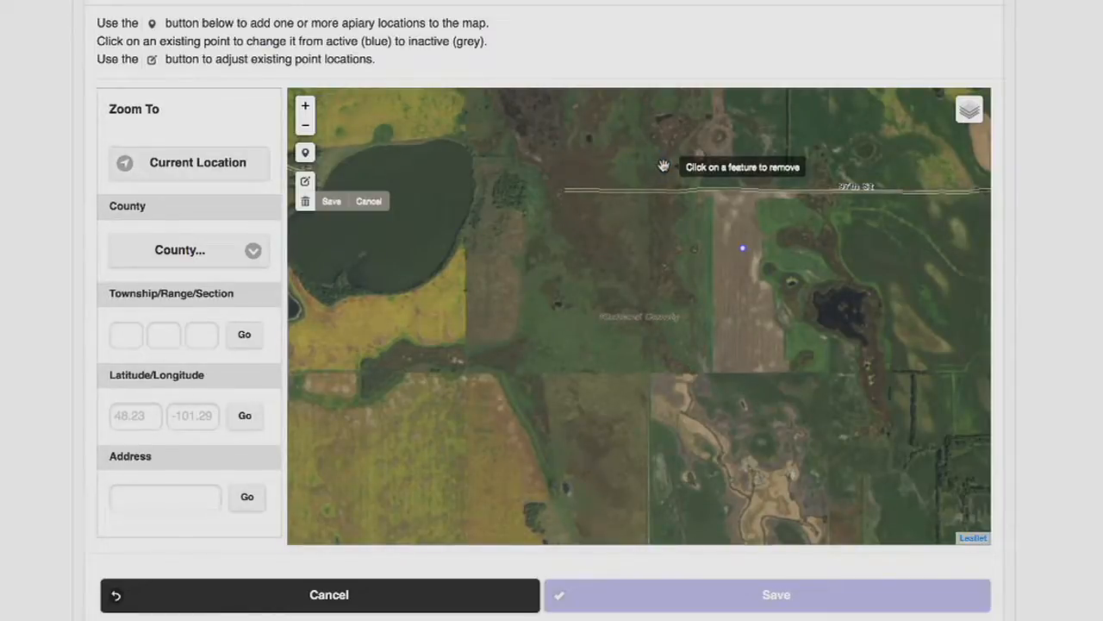
click(331, 201)
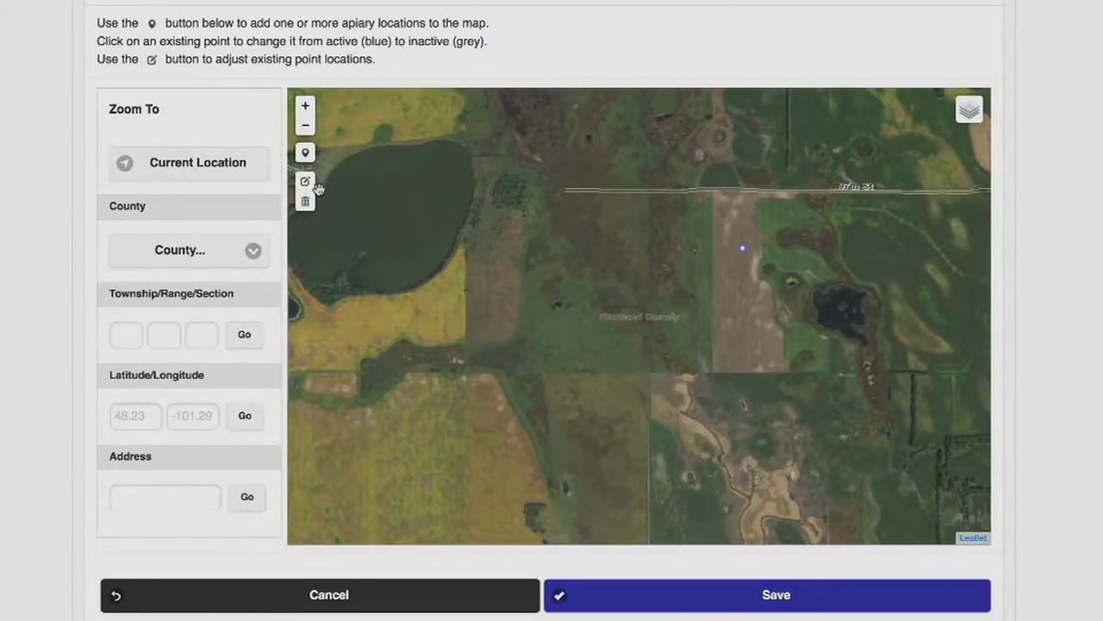
Place a new apiary marker beside the road intersection east of the field and save the authorization
drag(587, 273, 510, 322)
scroll(506, 313, up, 1)
scroll(506, 303, down, 1)
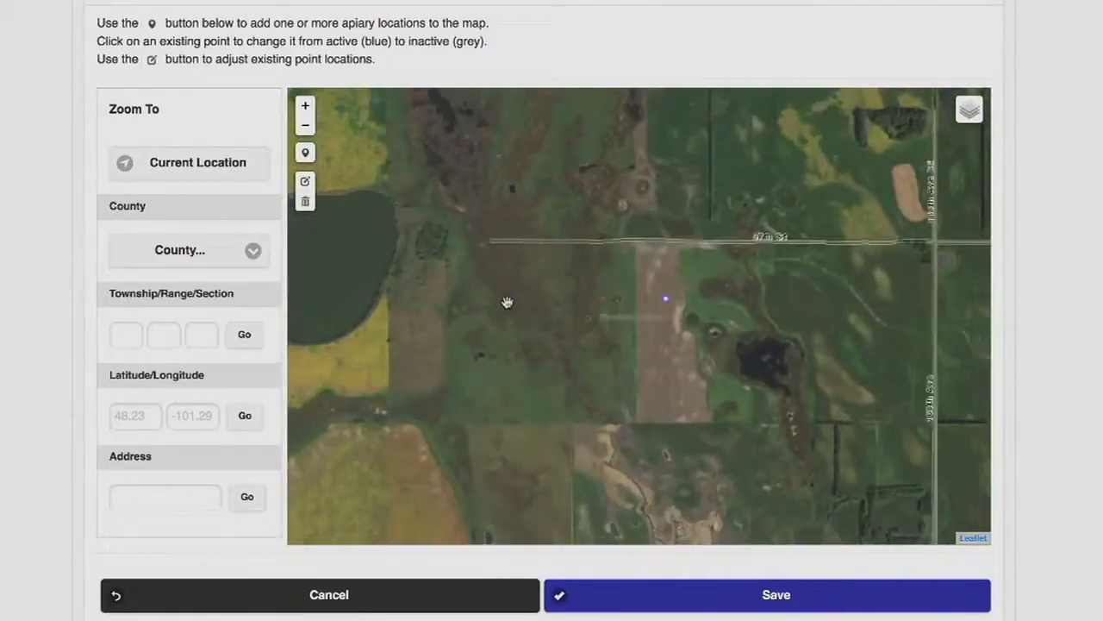
click(306, 126)
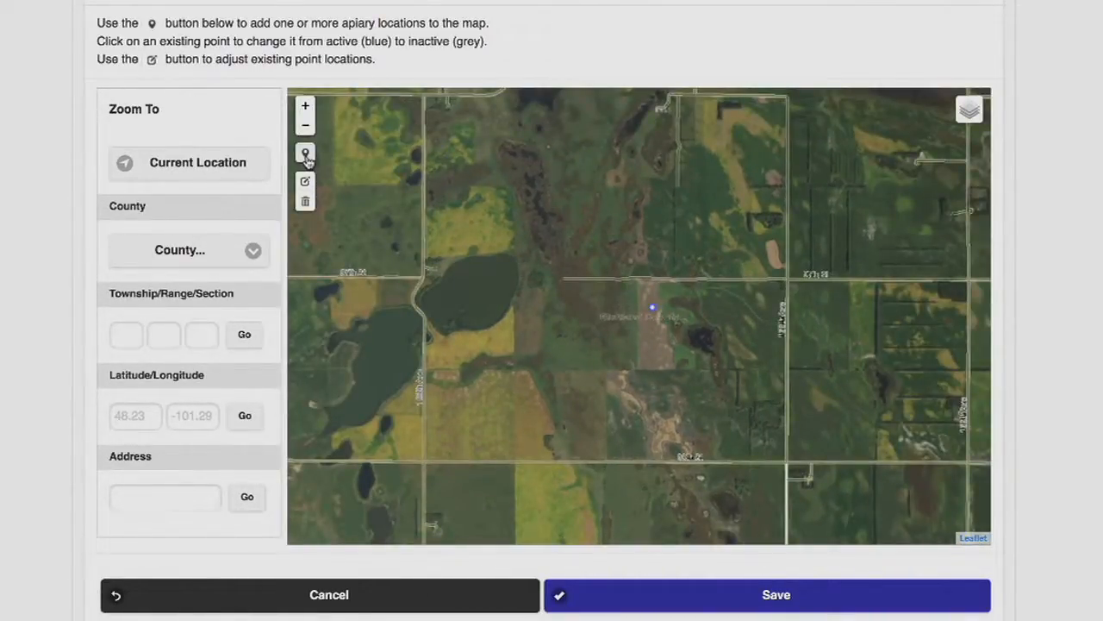
click(306, 154)
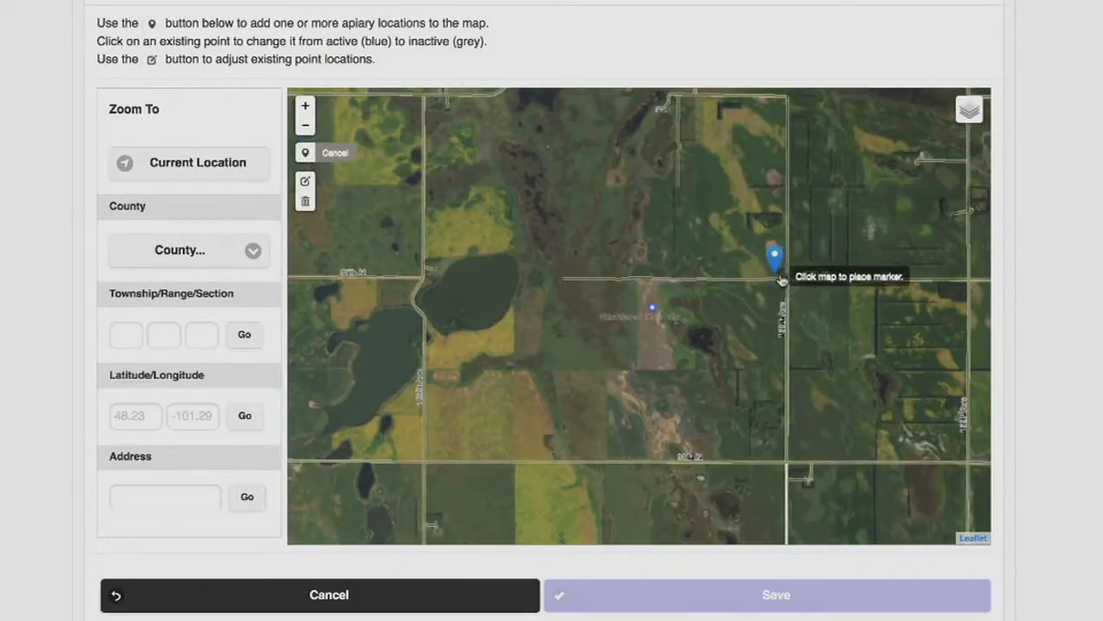
click(803, 265)
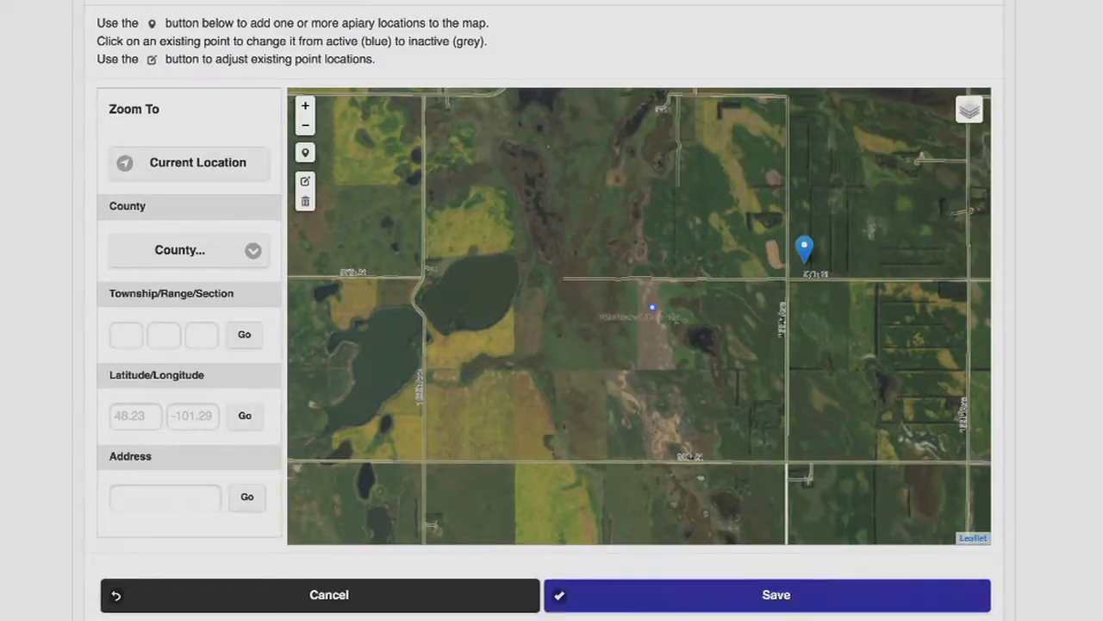
click(703, 601)
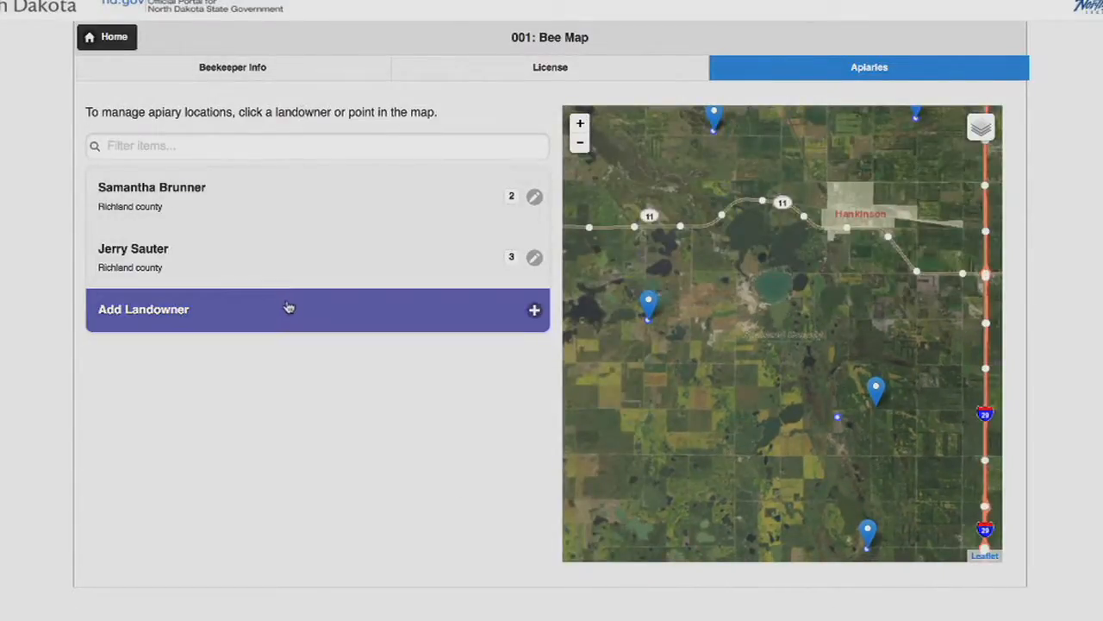
Add a new landowner and fill in the landowner's name and phone number
click(283, 318)
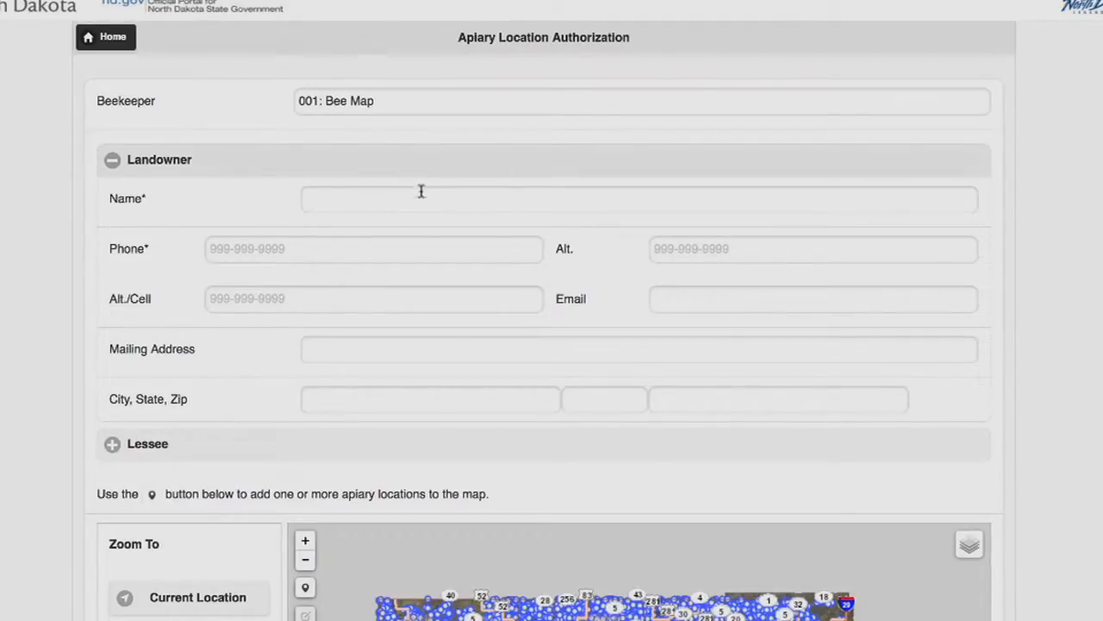
click(367, 207)
click(338, 258)
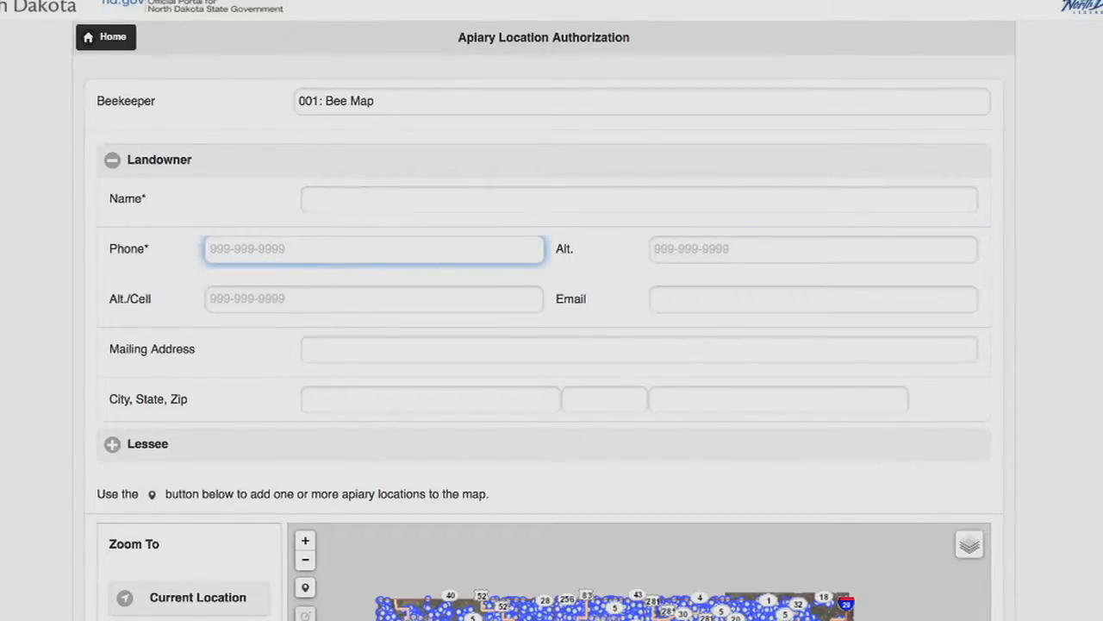
scroll(552, 345, down, 2)
click(368, 106)
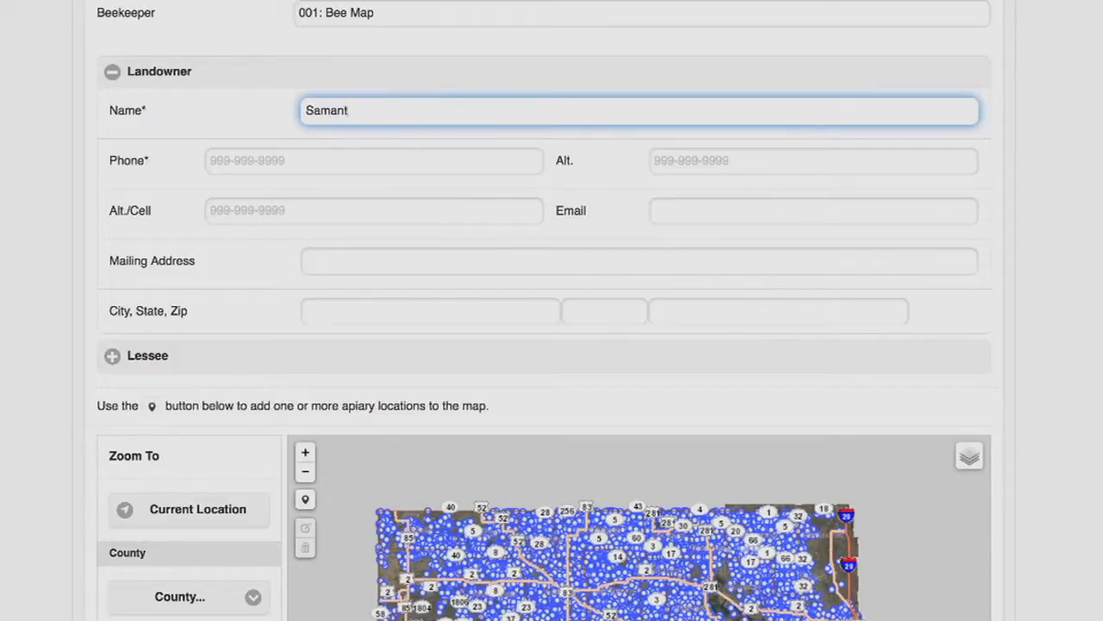
key(Tab)
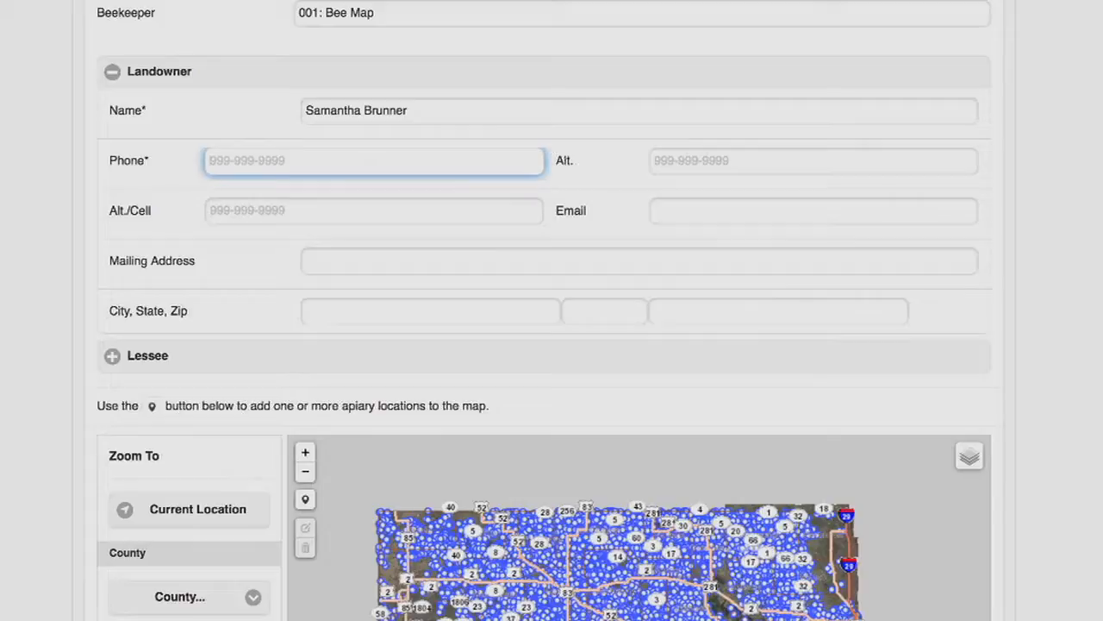
text(70)
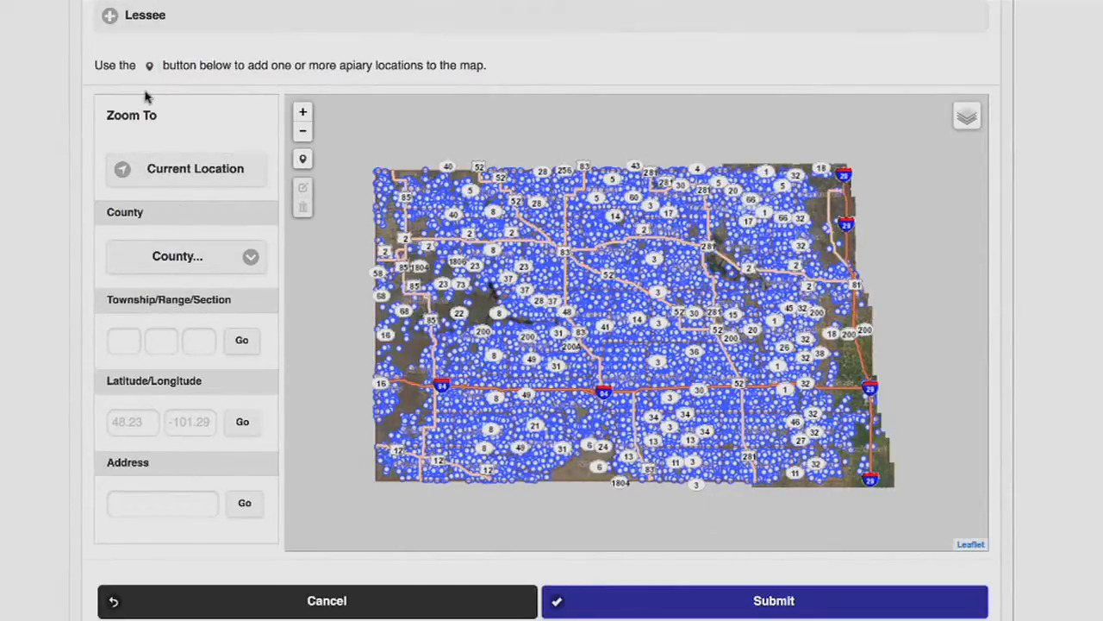
Zoom the map to township 154, range 87, section 21 and turn on the Townships & Sections layer
click(123, 343)
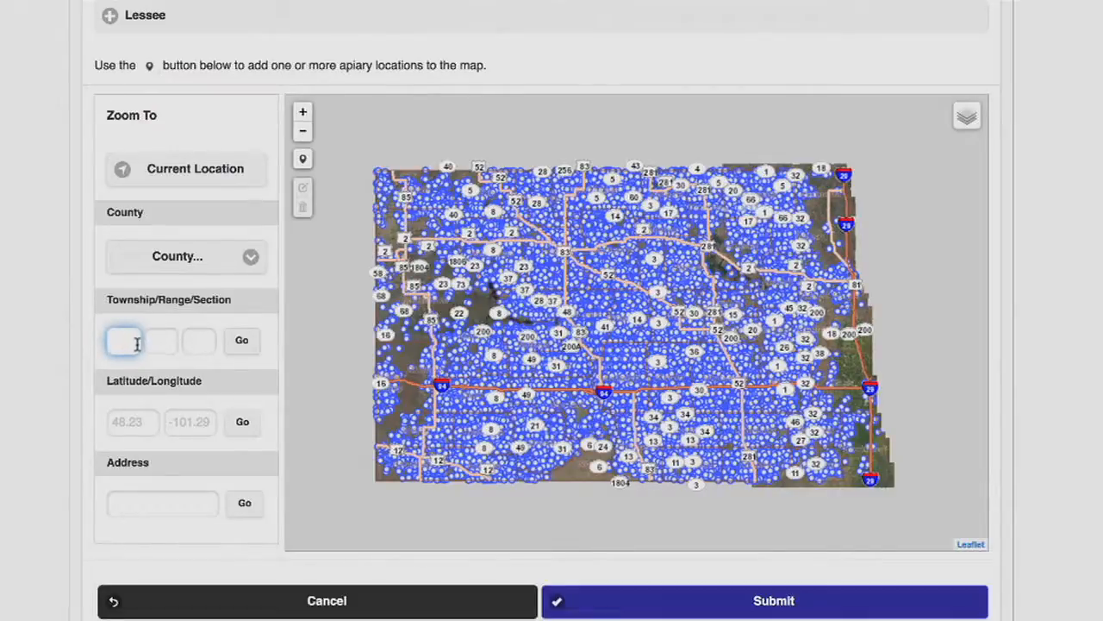
text(154)
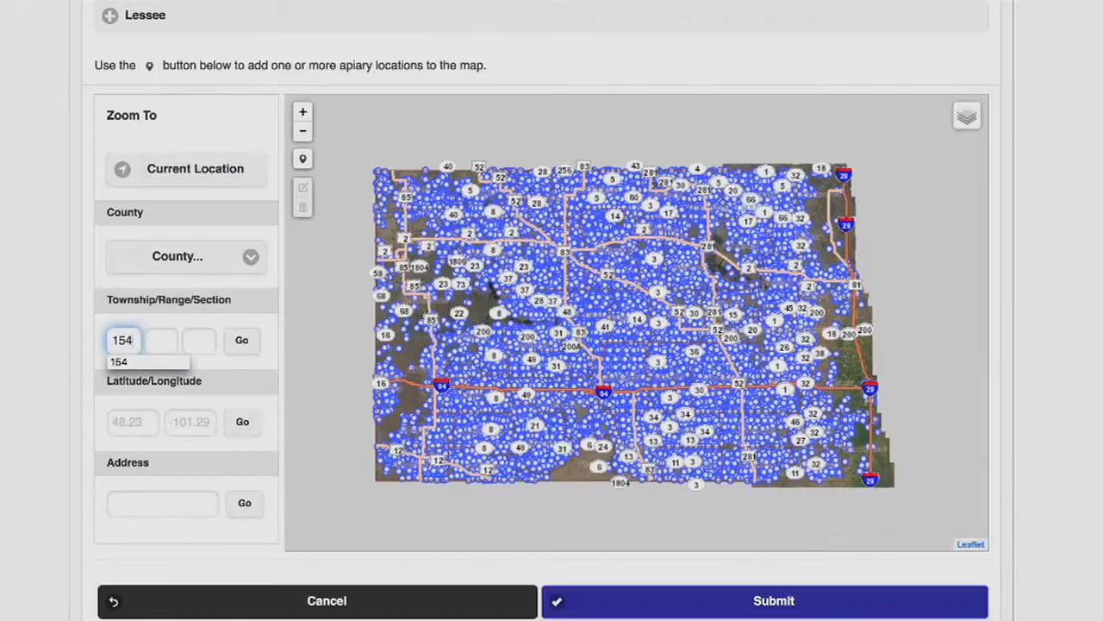
key(Tab)
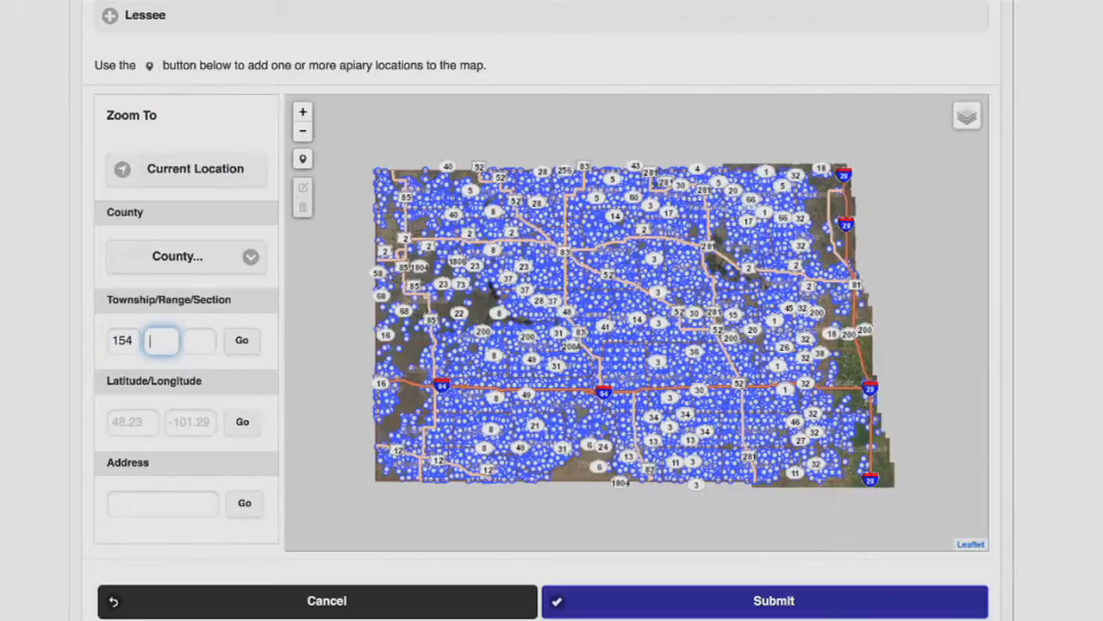
text(87)
key(Tab)
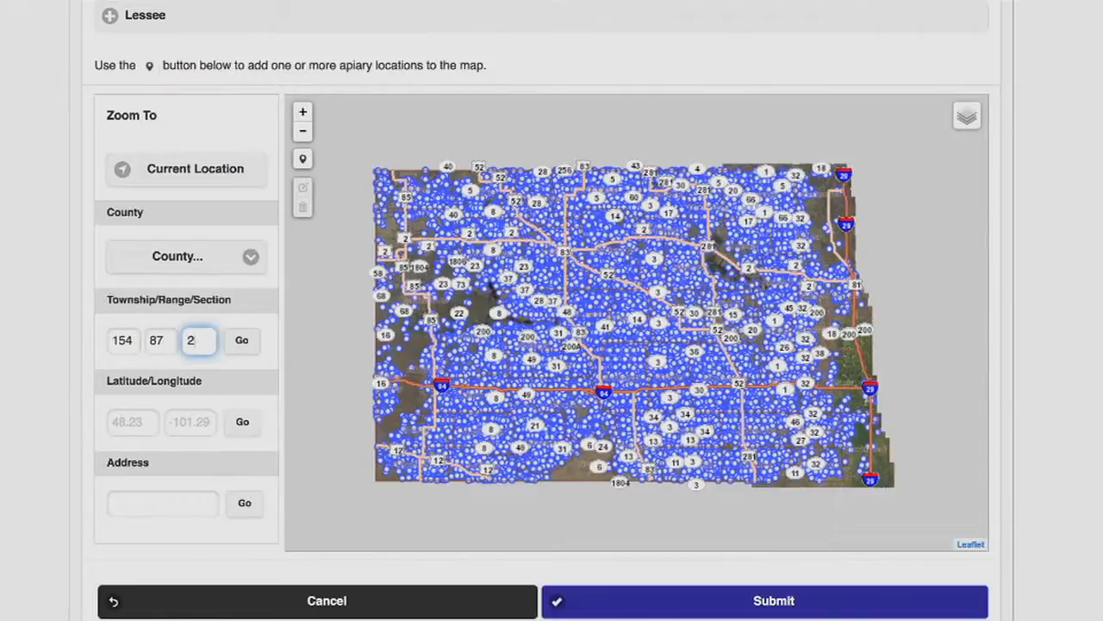
click(243, 344)
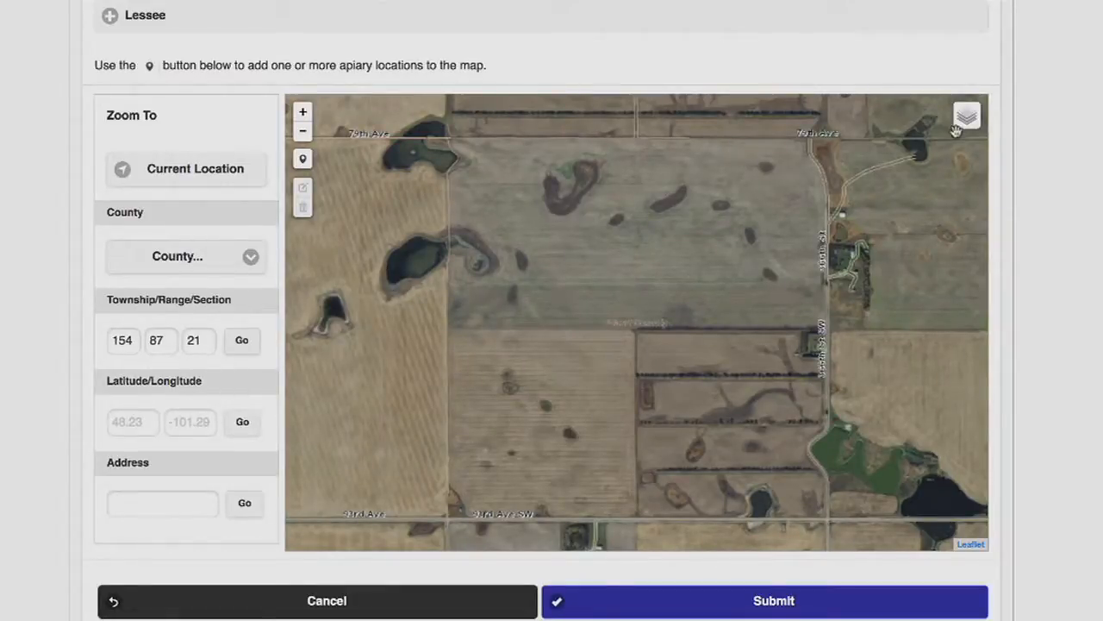
mouse_move(965, 129)
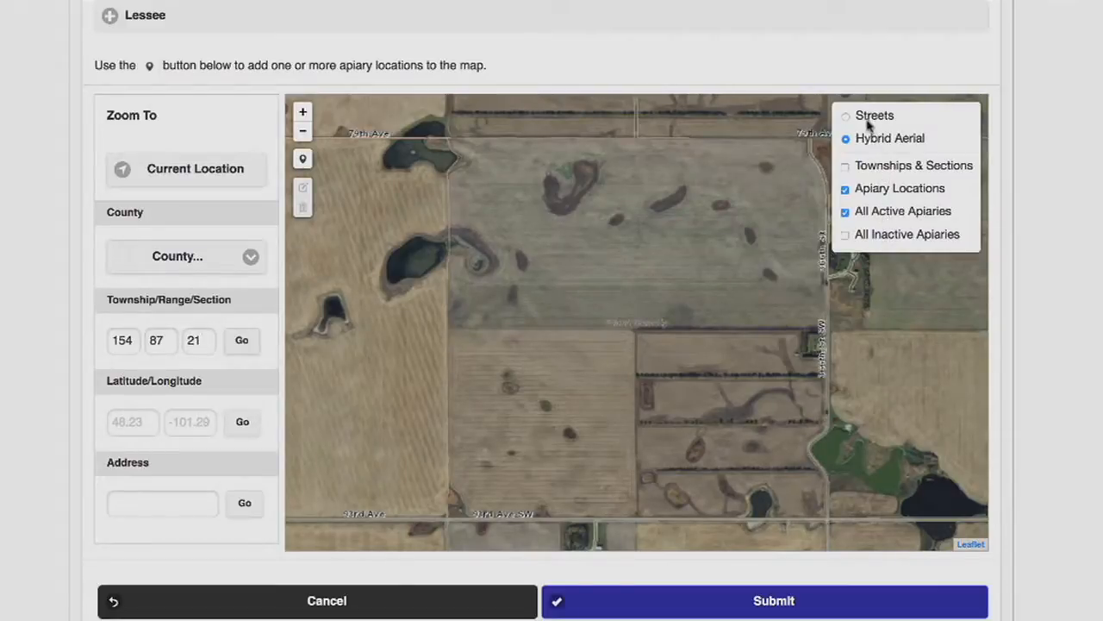
click(848, 168)
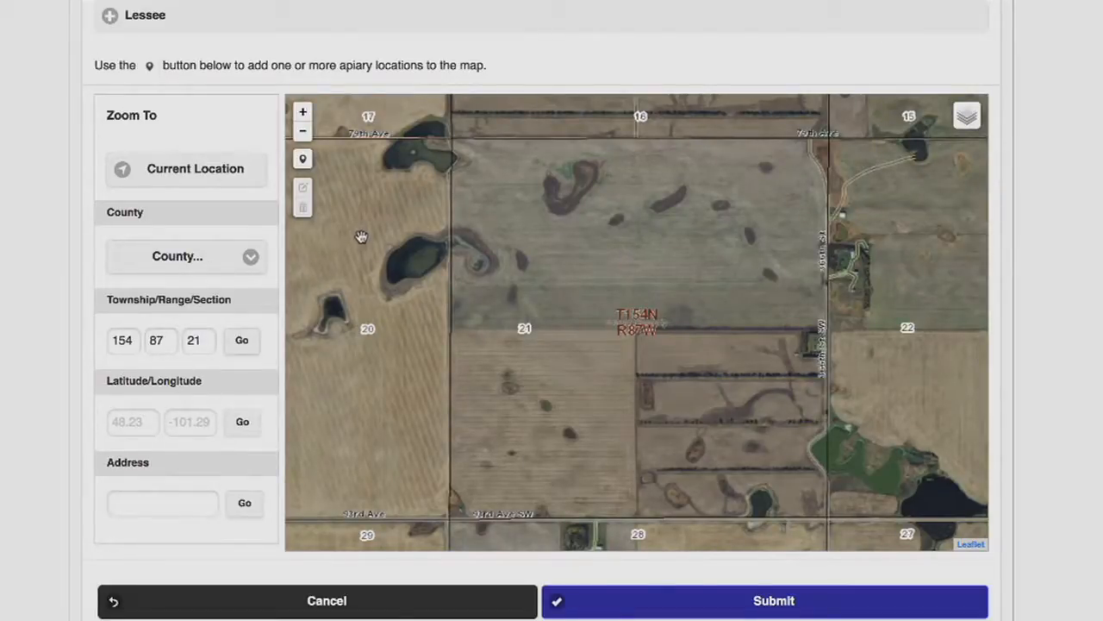
Place an apiary marker at the eastern edge of section 21 and submit the new landowner authorization
click(302, 159)
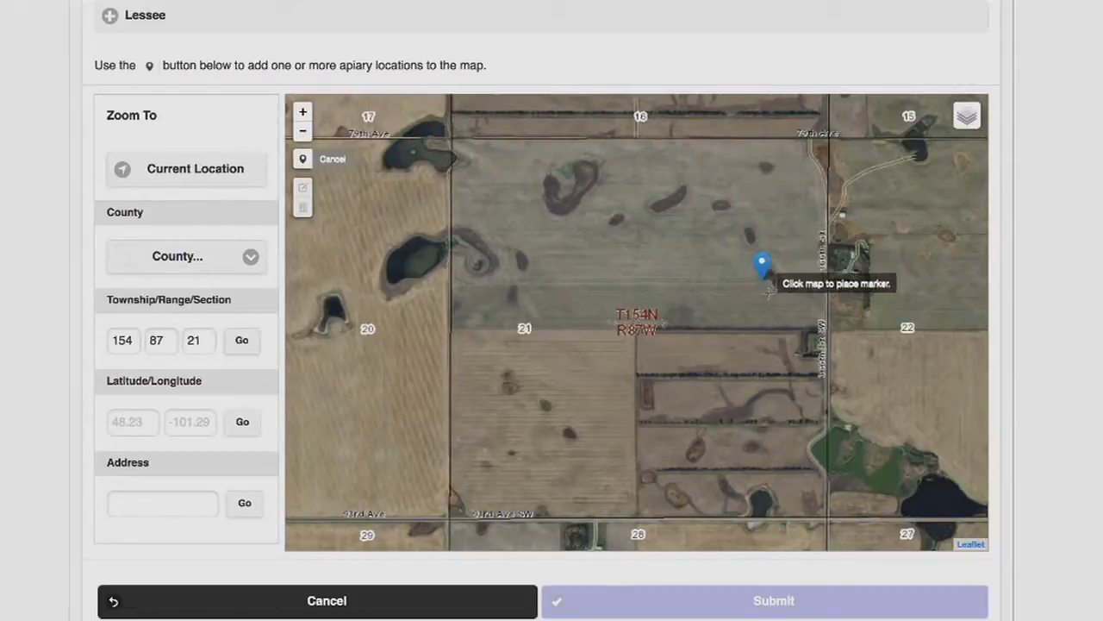
click(811, 345)
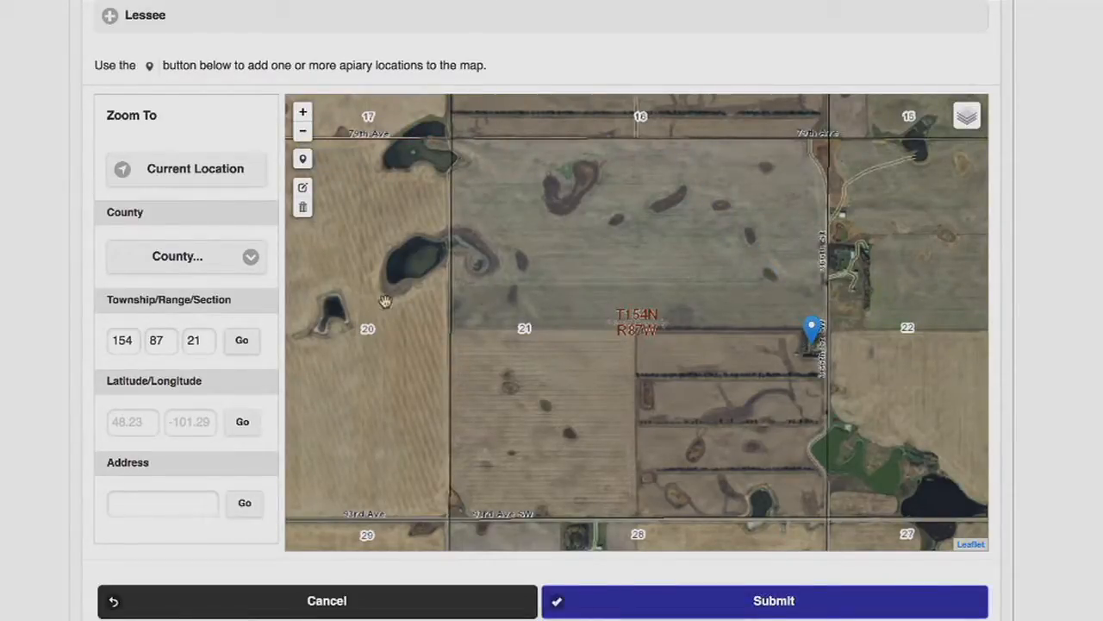
click(685, 613)
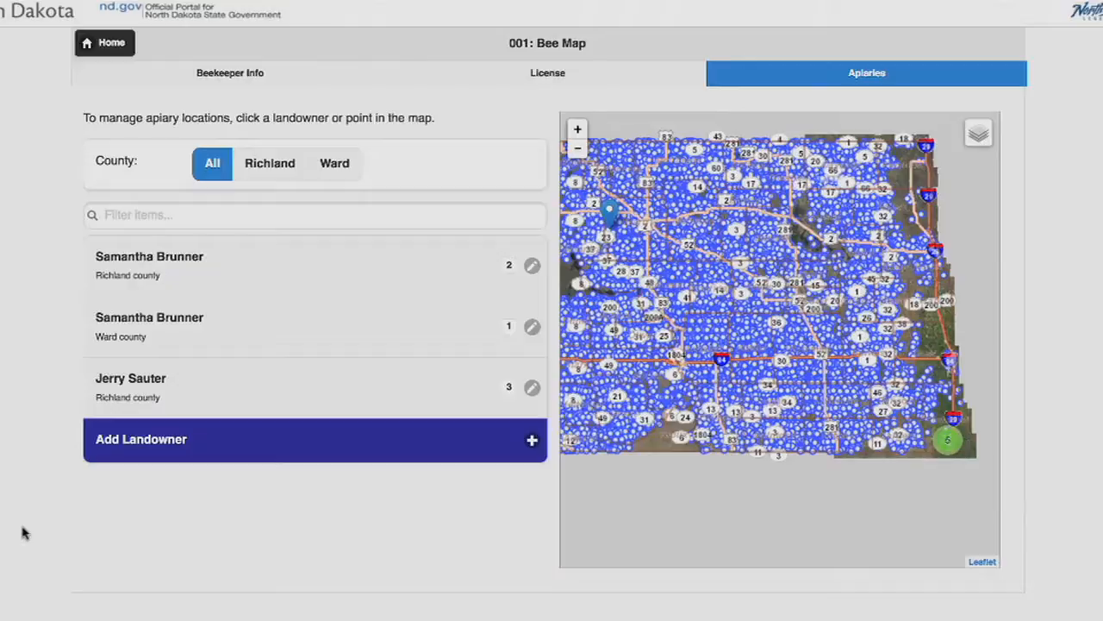
Open the Richland county landowner with three apiaries, set the apiary marker north of the road to inactive and save
click(136, 402)
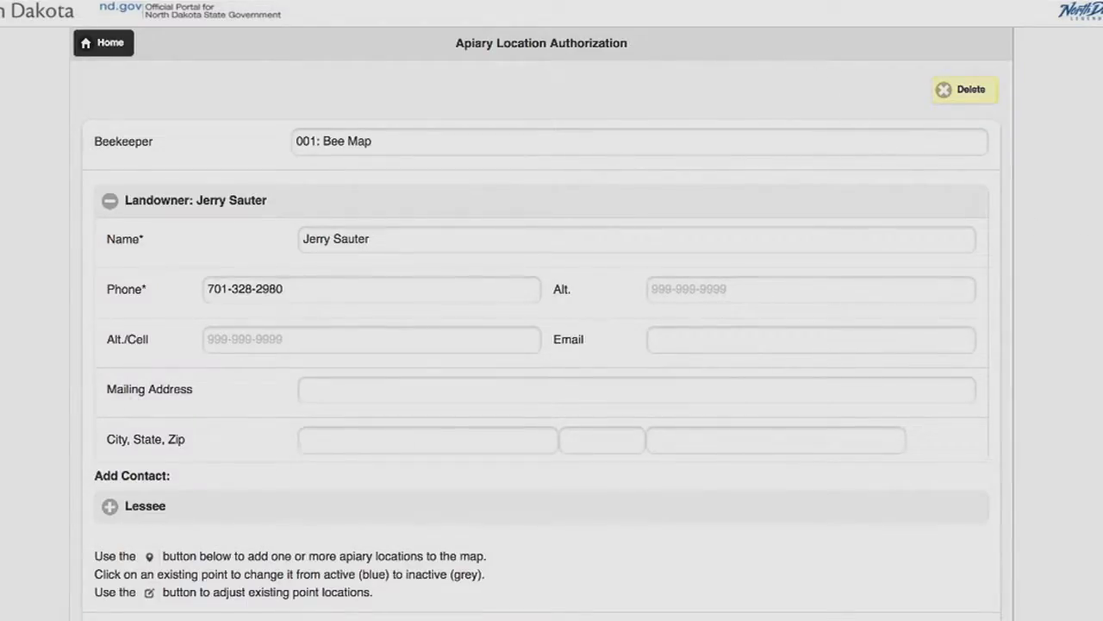
scroll(1099, 289, down, 2)
scroll(1099, 289, down, 5)
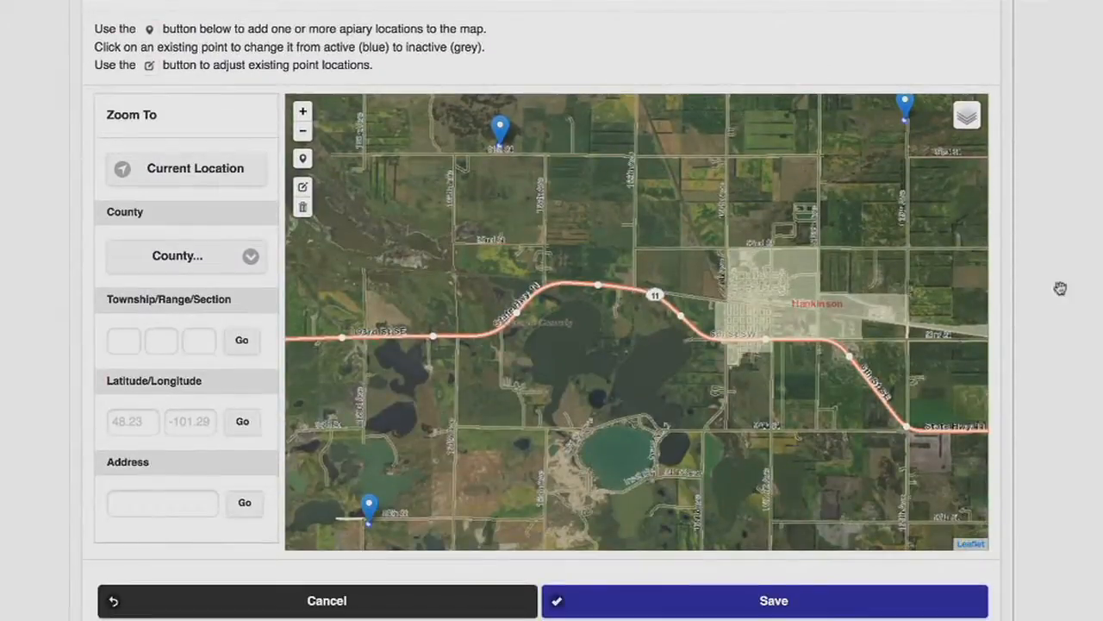
drag(488, 197, 590, 348)
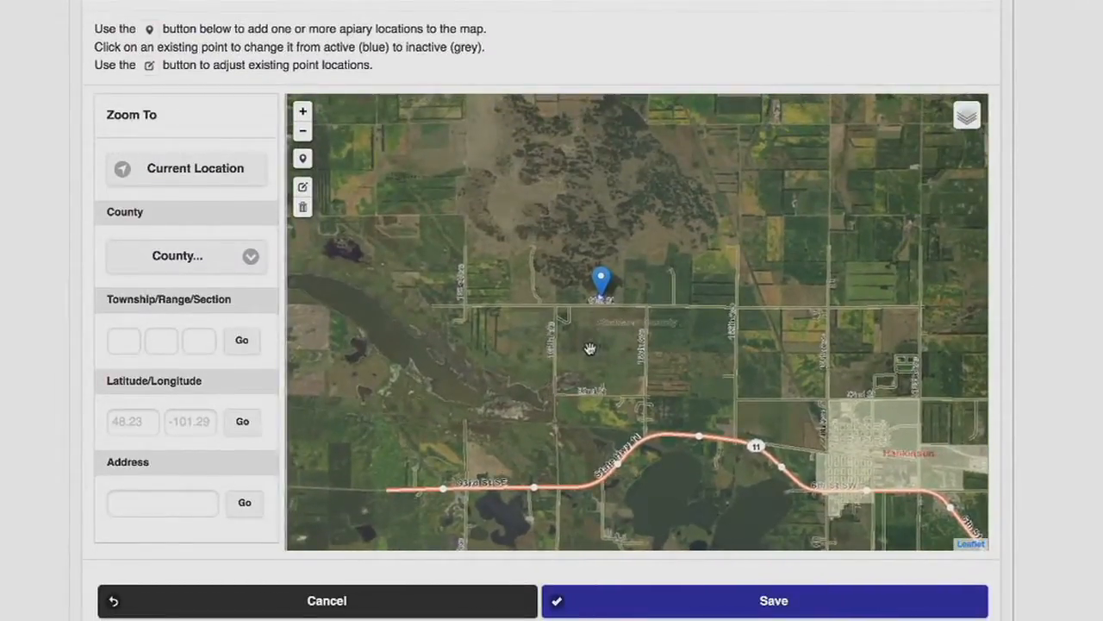
click(302, 113)
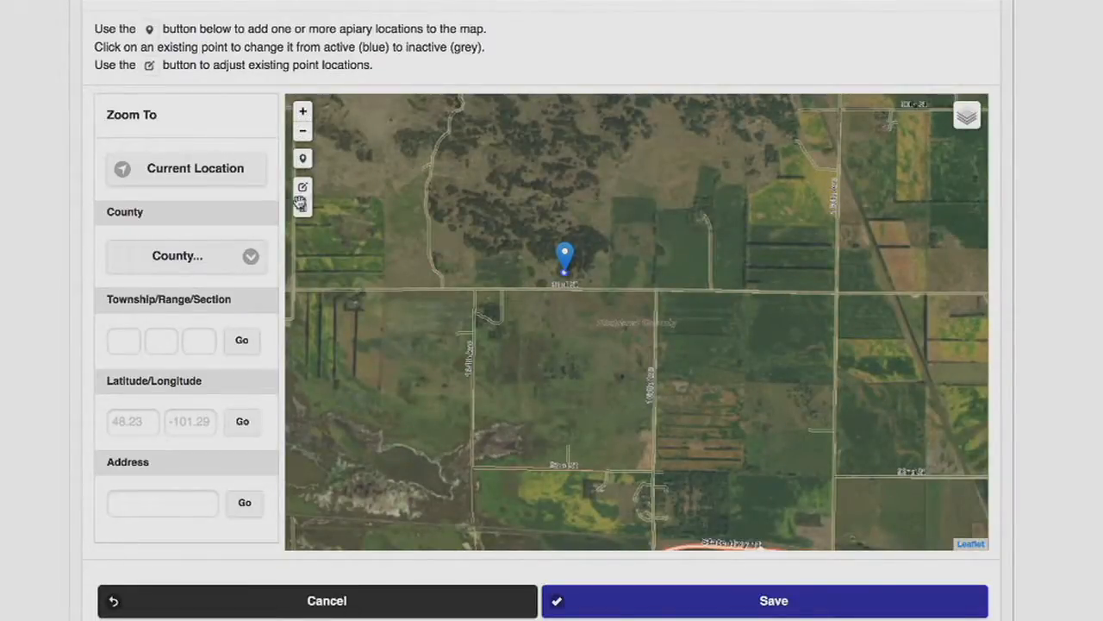
click(568, 260)
click(735, 609)
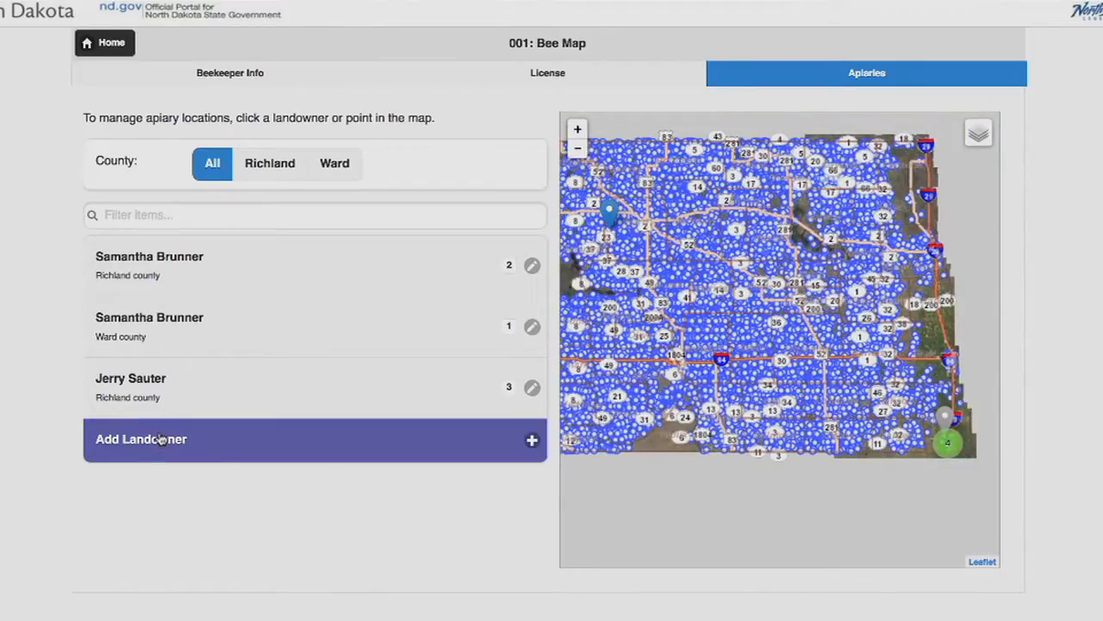
Delete the Ward county landowner authorization and all its associated apiary data
click(207, 332)
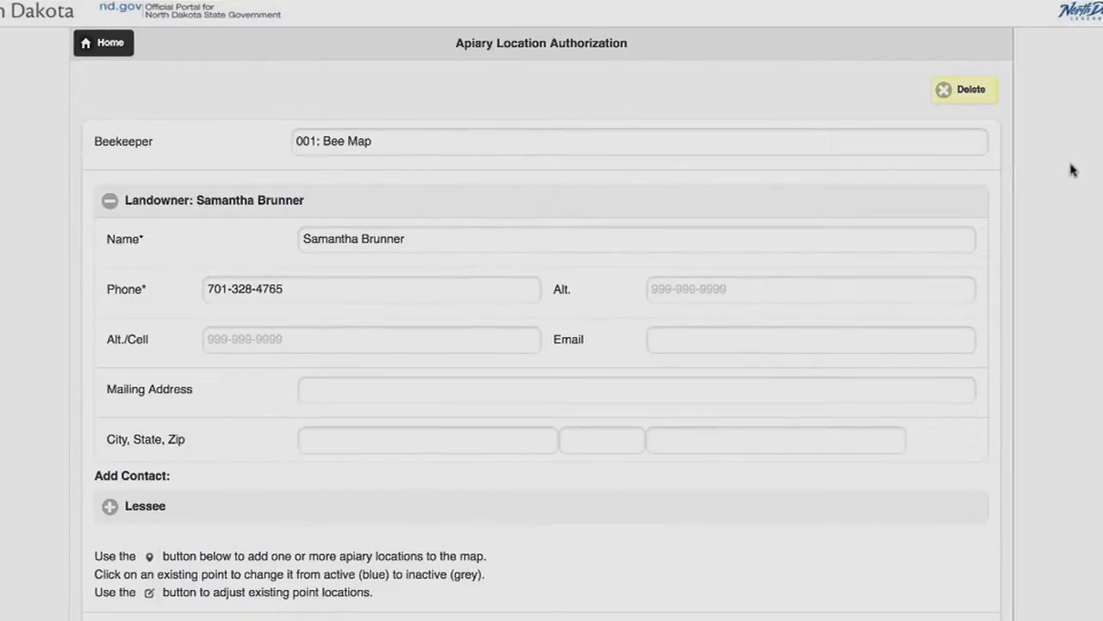
scroll(542, 345, down, 3)
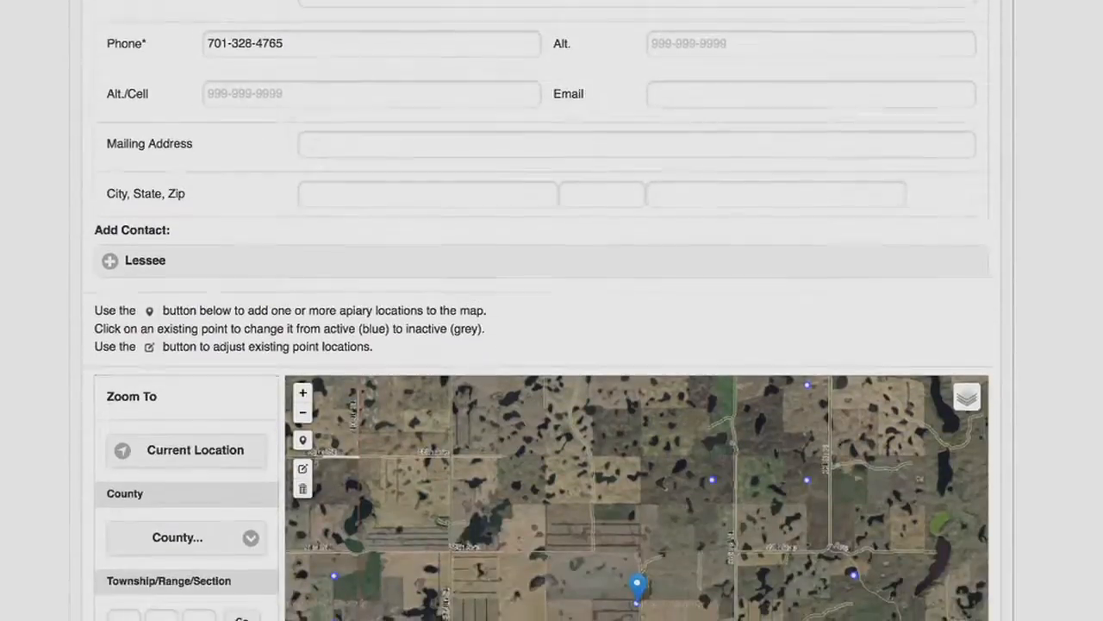
scroll(542, 345, up, 3)
scroll(551, 311, up, 1)
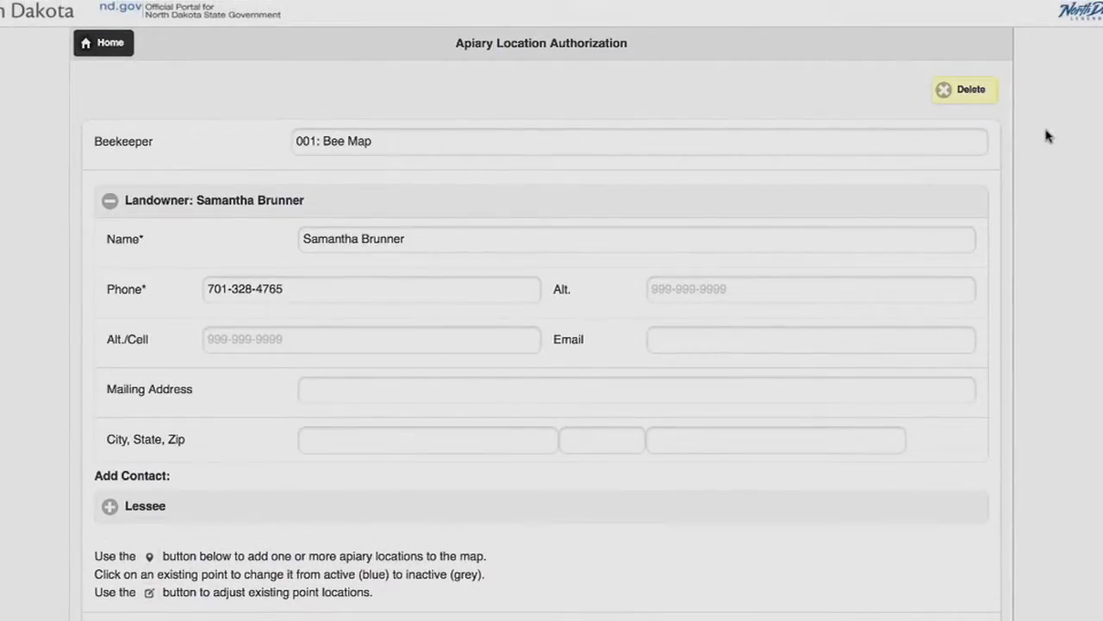
click(945, 94)
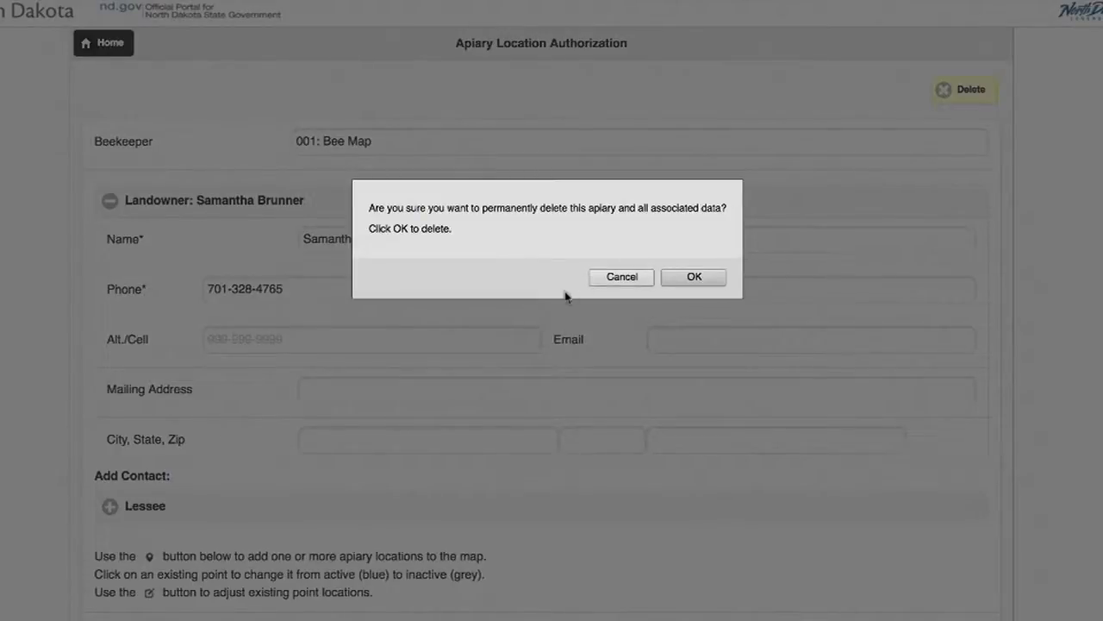
click(673, 279)
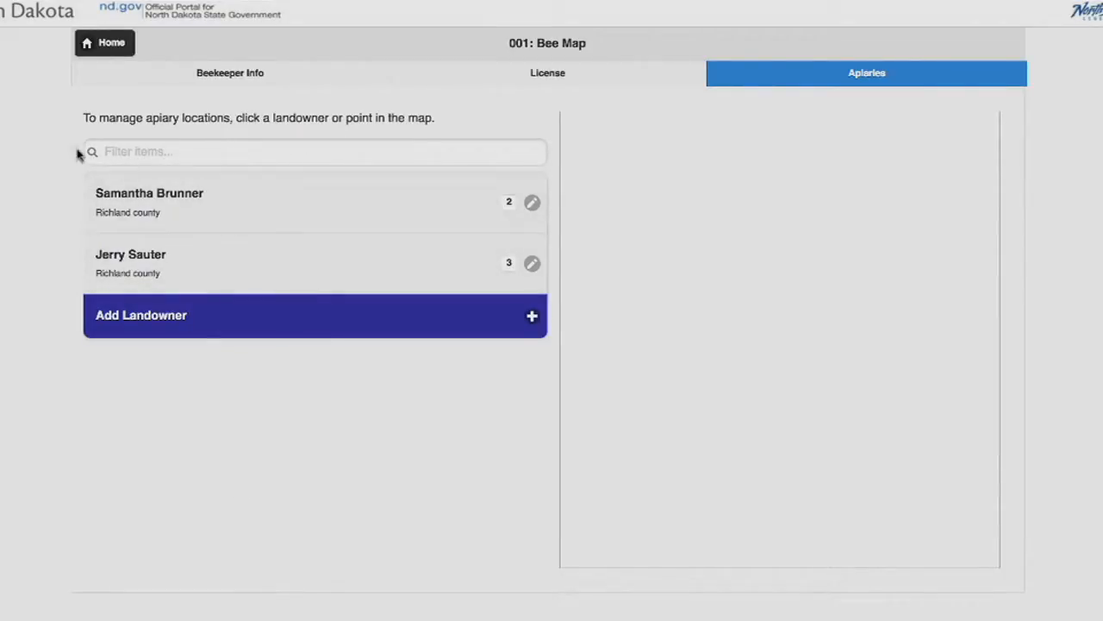
Open the map search tools and examine the Tools and Legend panels
click(105, 45)
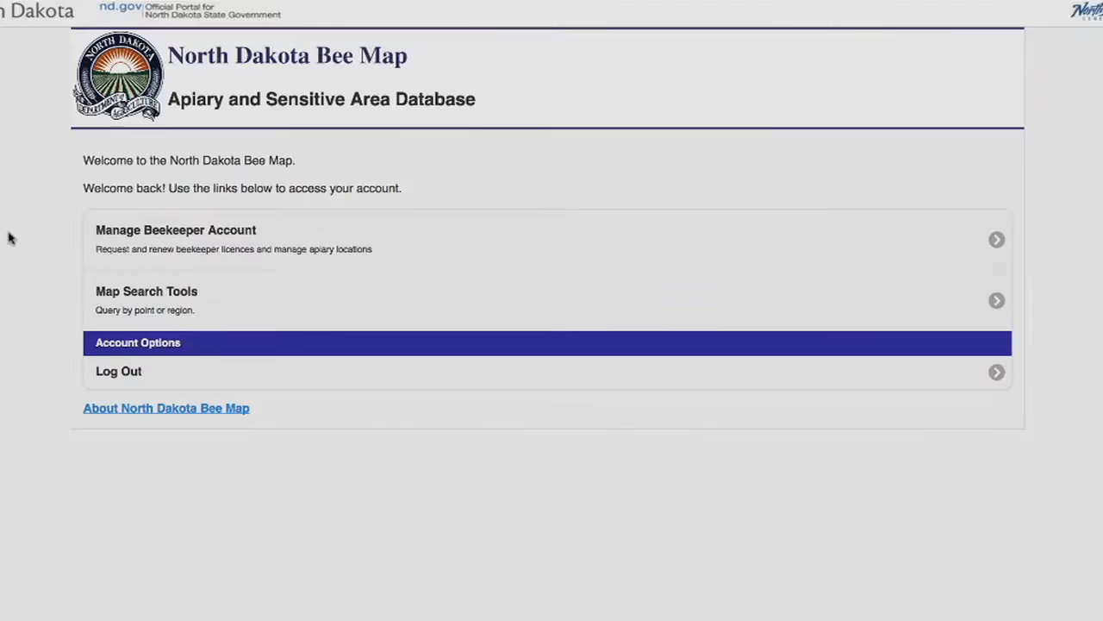
click(170, 313)
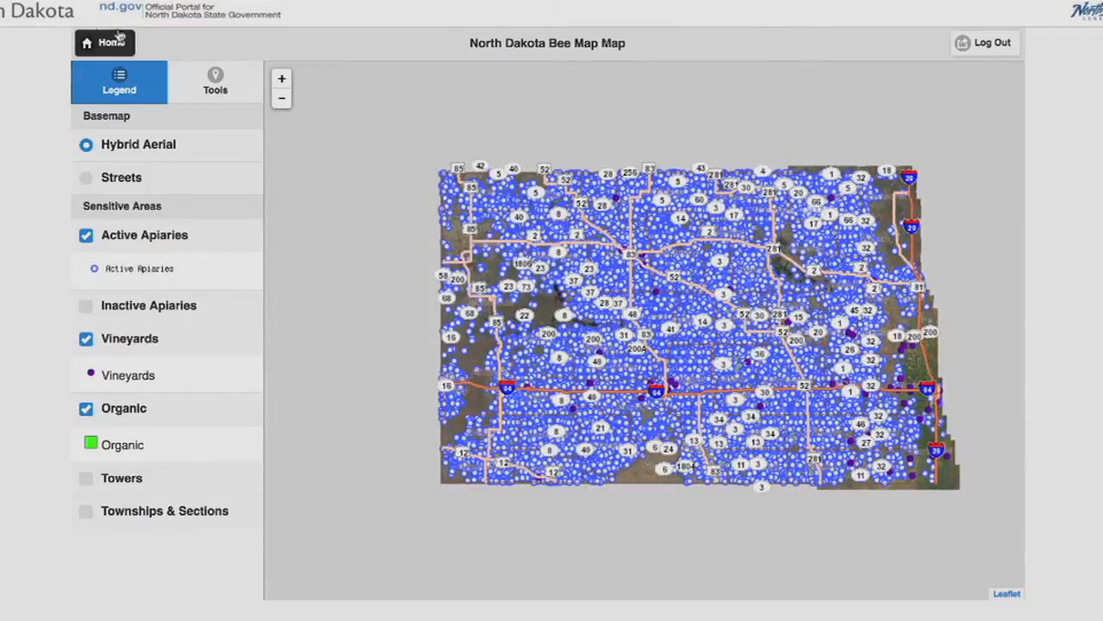
click(213, 89)
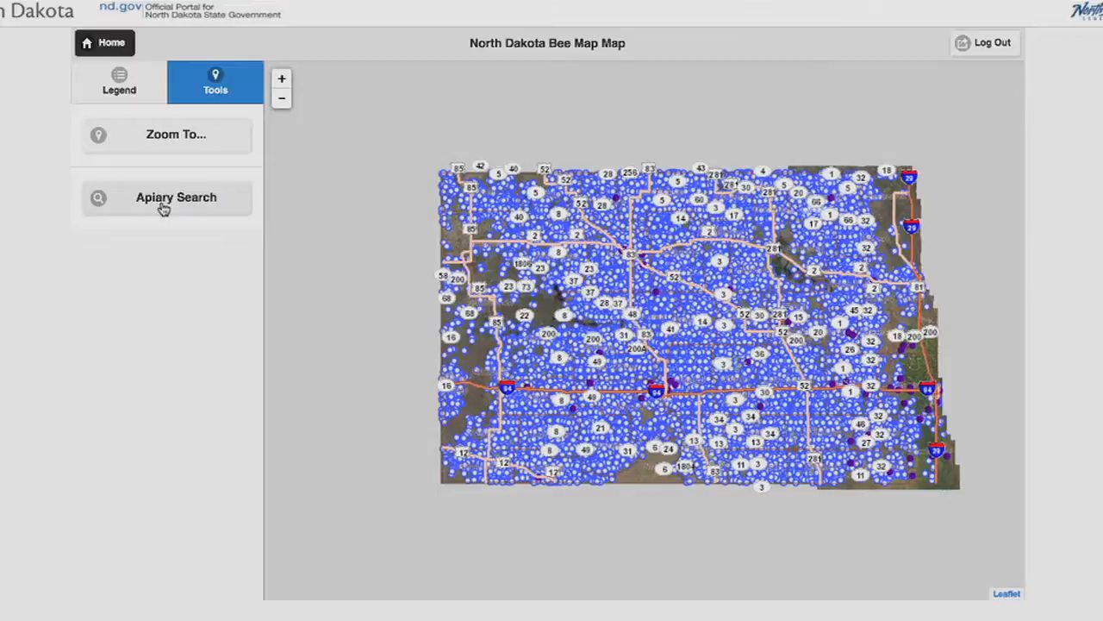
click(116, 87)
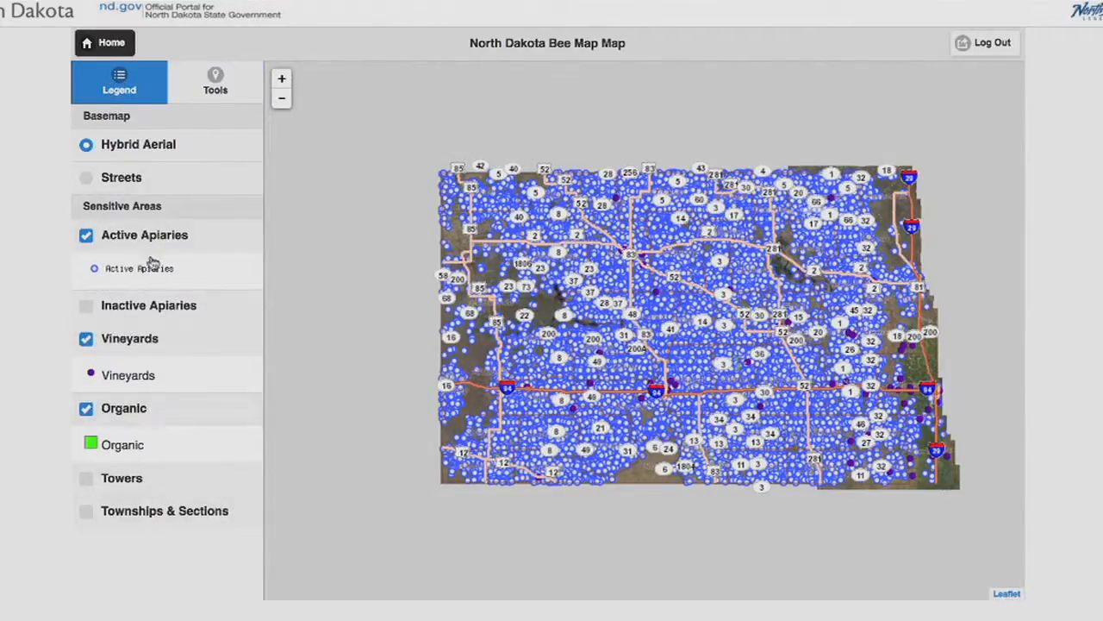
Log out of the beekeeper account and return to the public home page
click(98, 46)
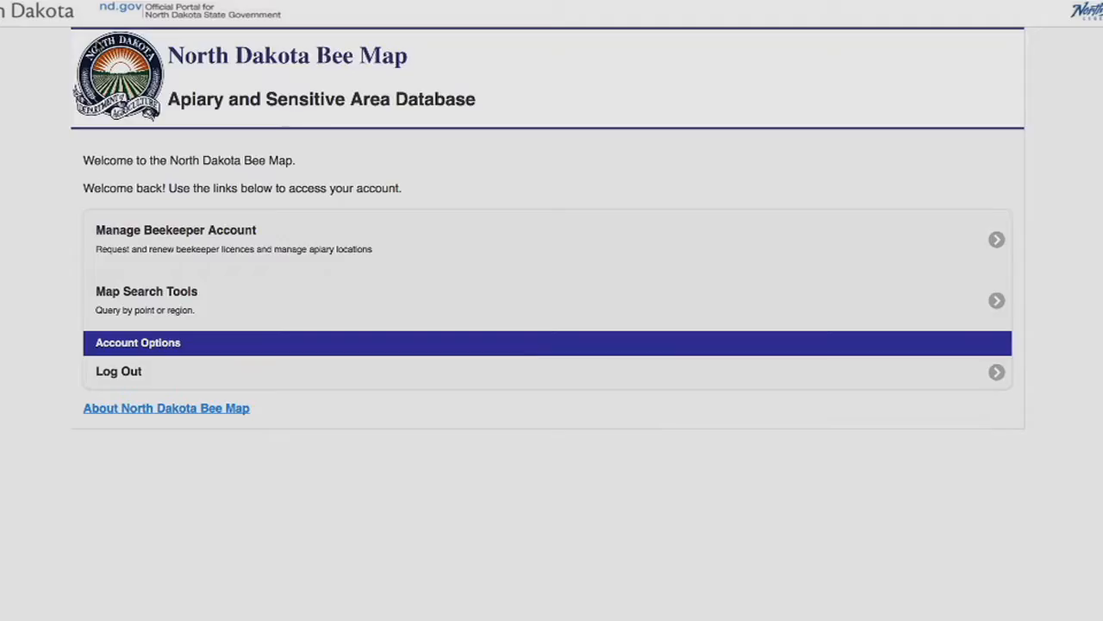
click(121, 372)
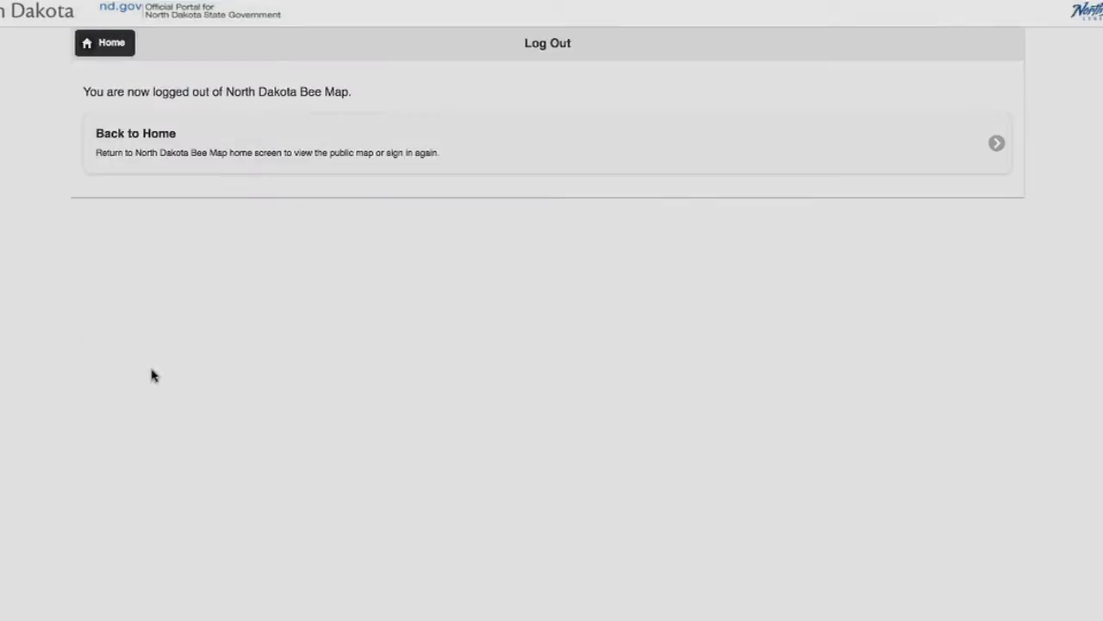
click(120, 135)
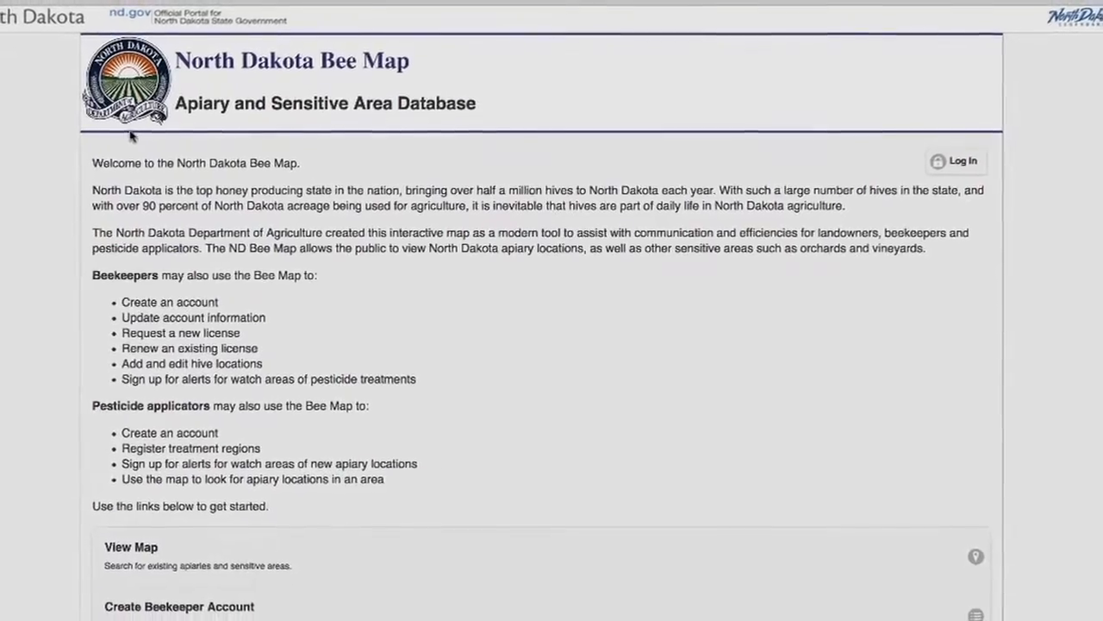
Start creating a pesticide applicator account and log in with the account username and password
scroll(1082, 312, down, 3)
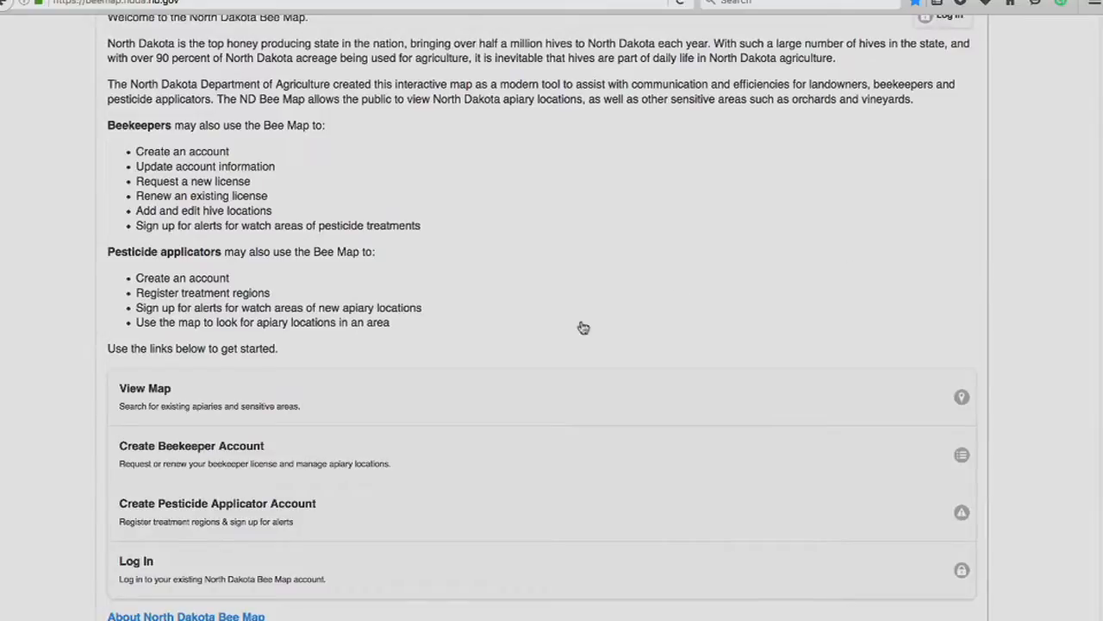
click(185, 522)
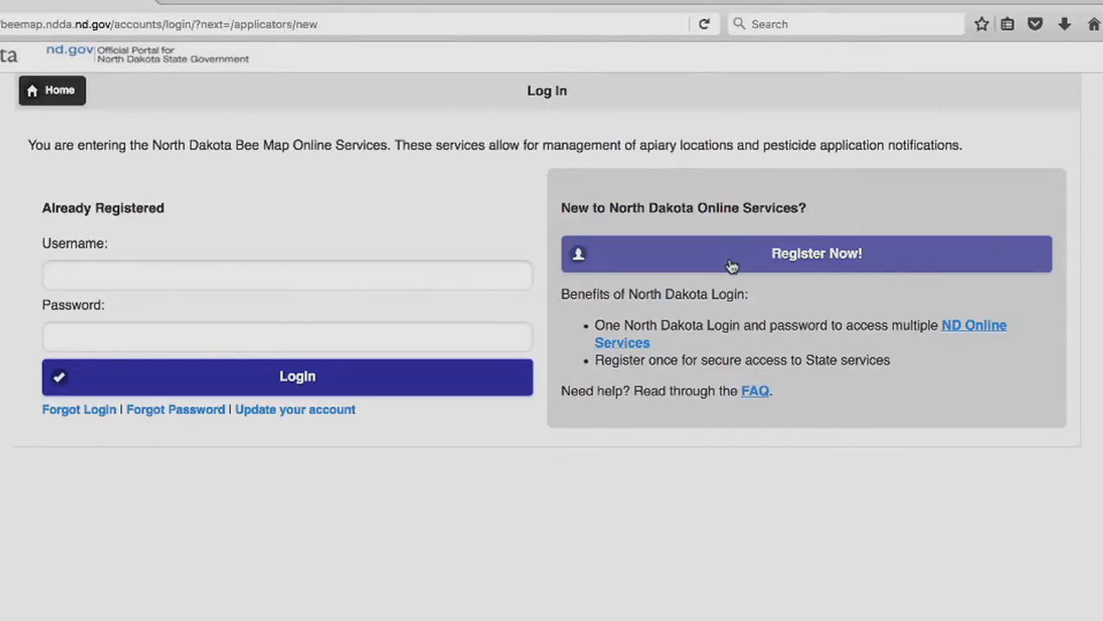
click(175, 273)
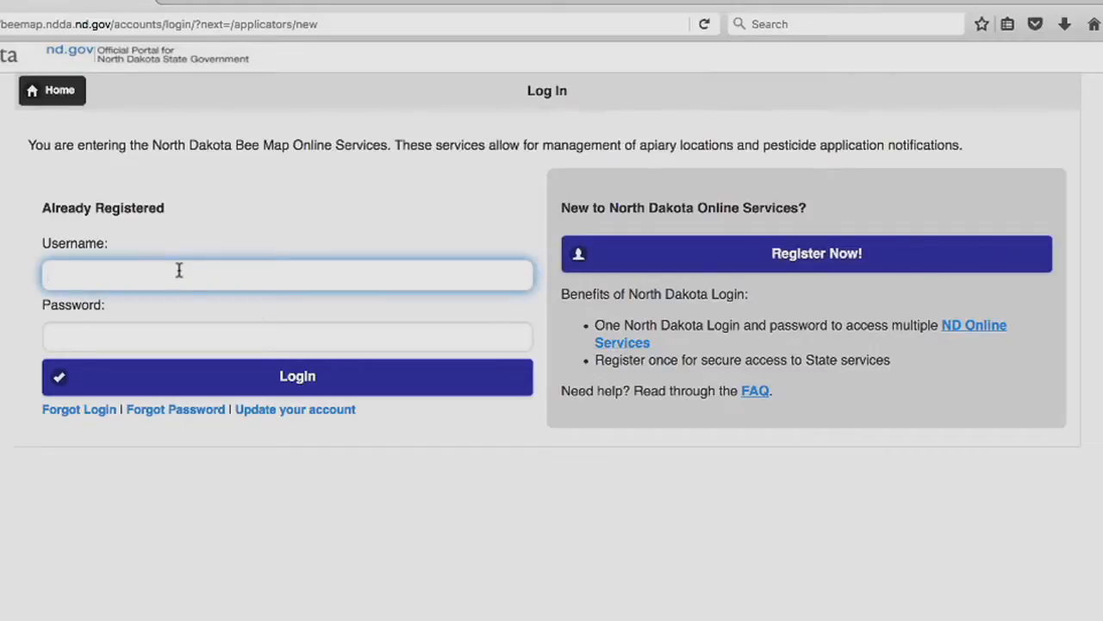
text(ndbe)
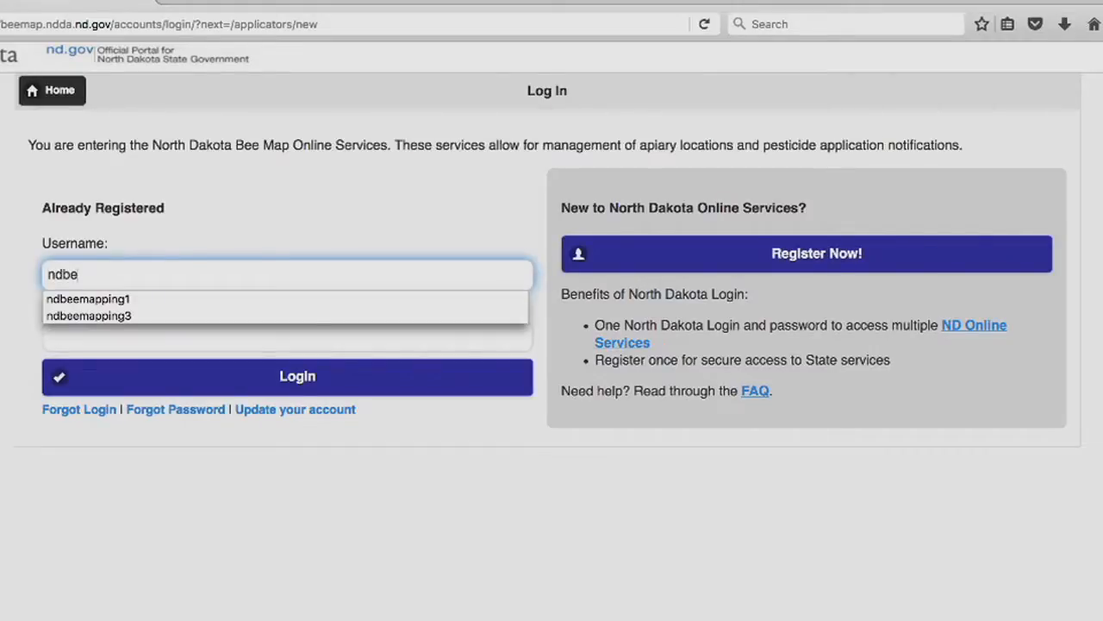
click(88, 316)
click(123, 332)
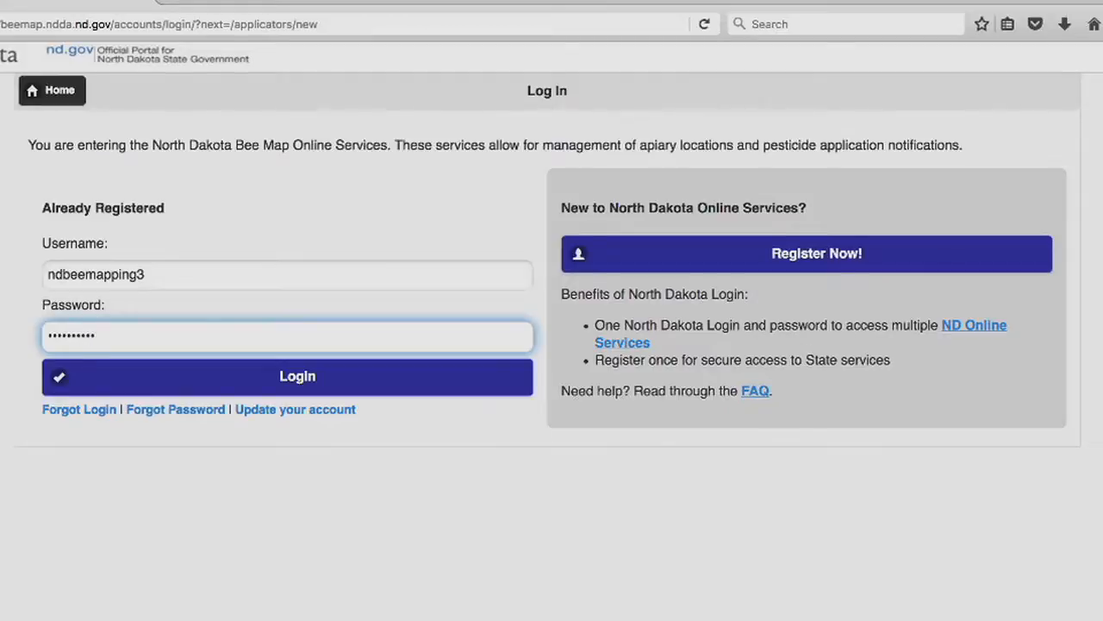
key(Return)
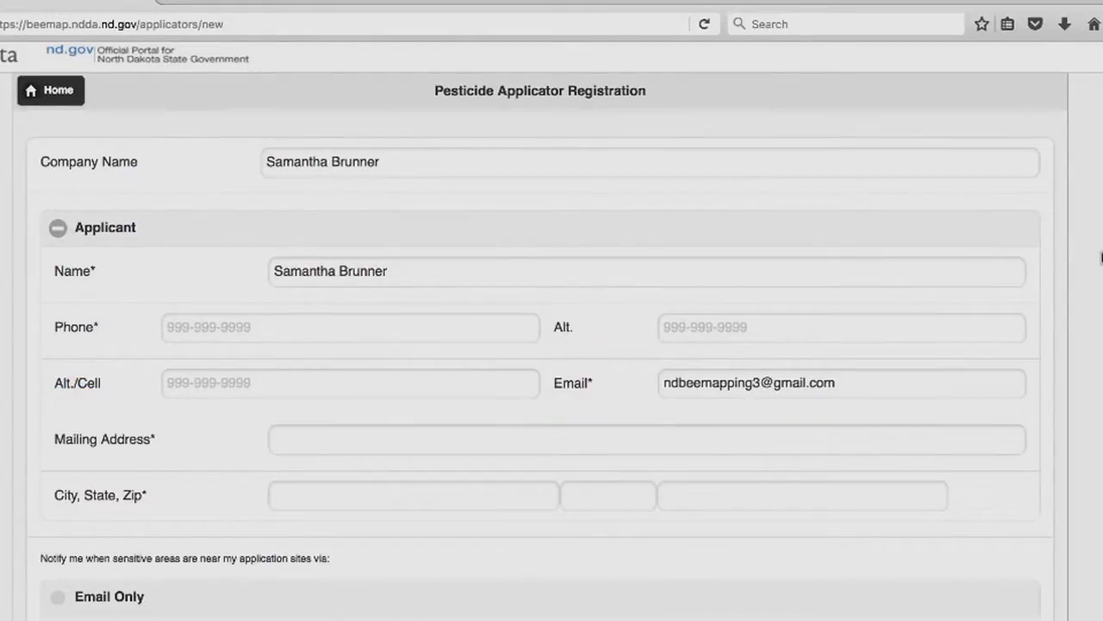
Set the notification preference to Disable Notifications and submit the pesticide applicator registration
scroll(1087, 241, down, 3)
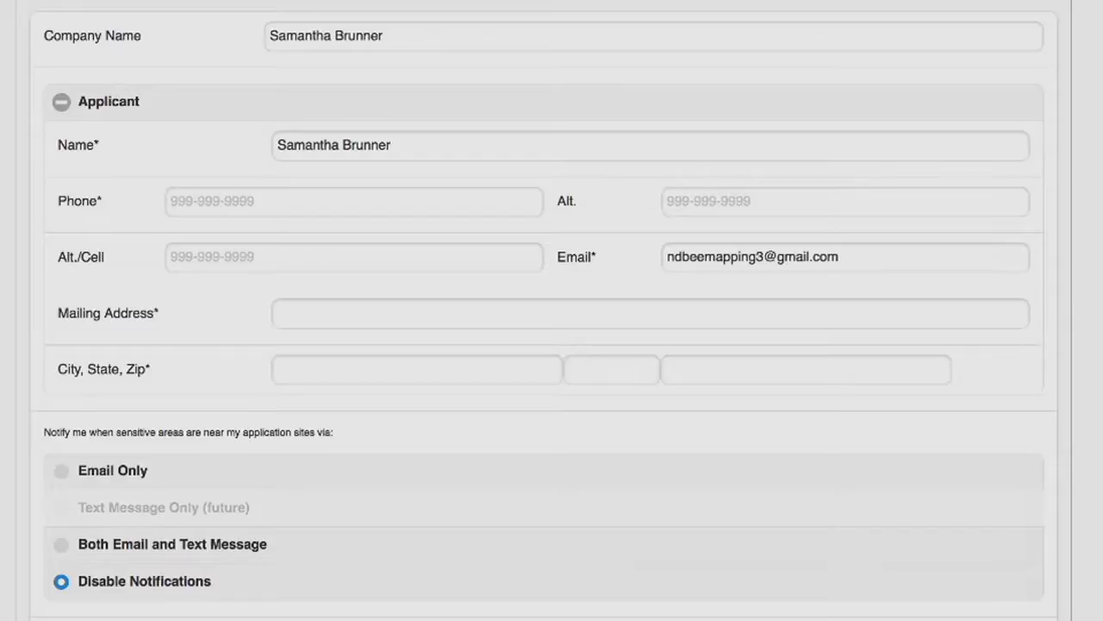
scroll(543, 344, down, 2)
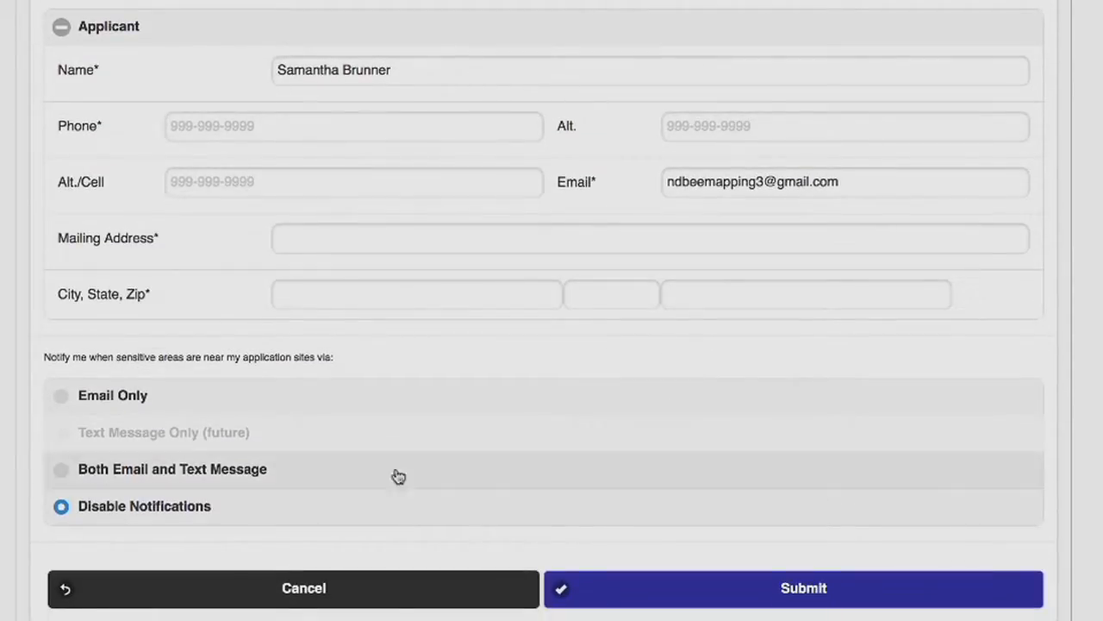
click(65, 470)
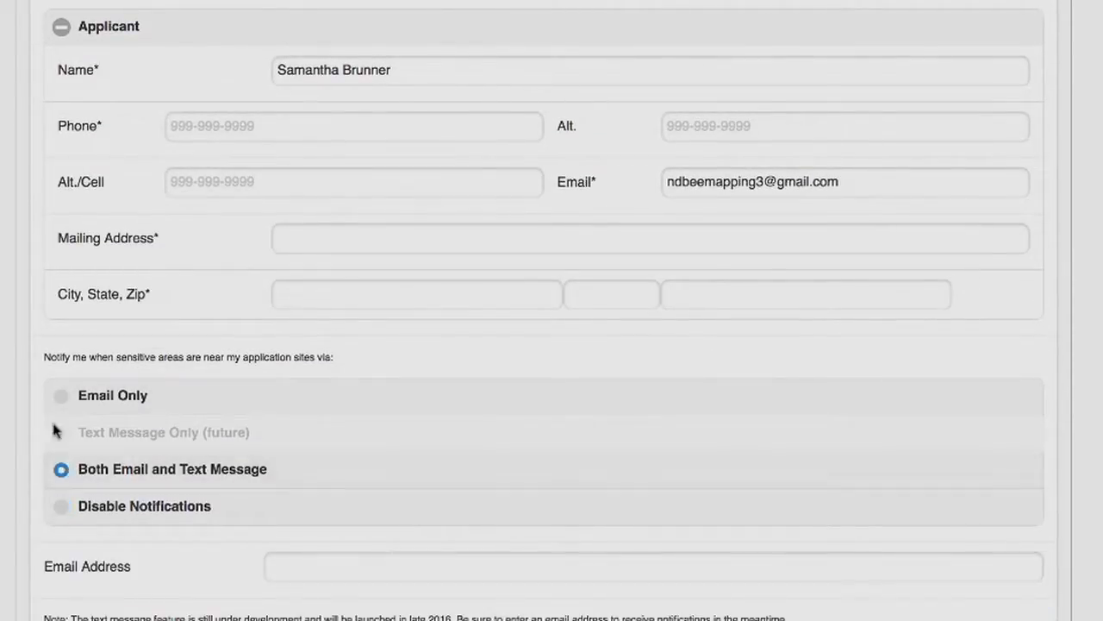
scroll(544, 345, down, 5)
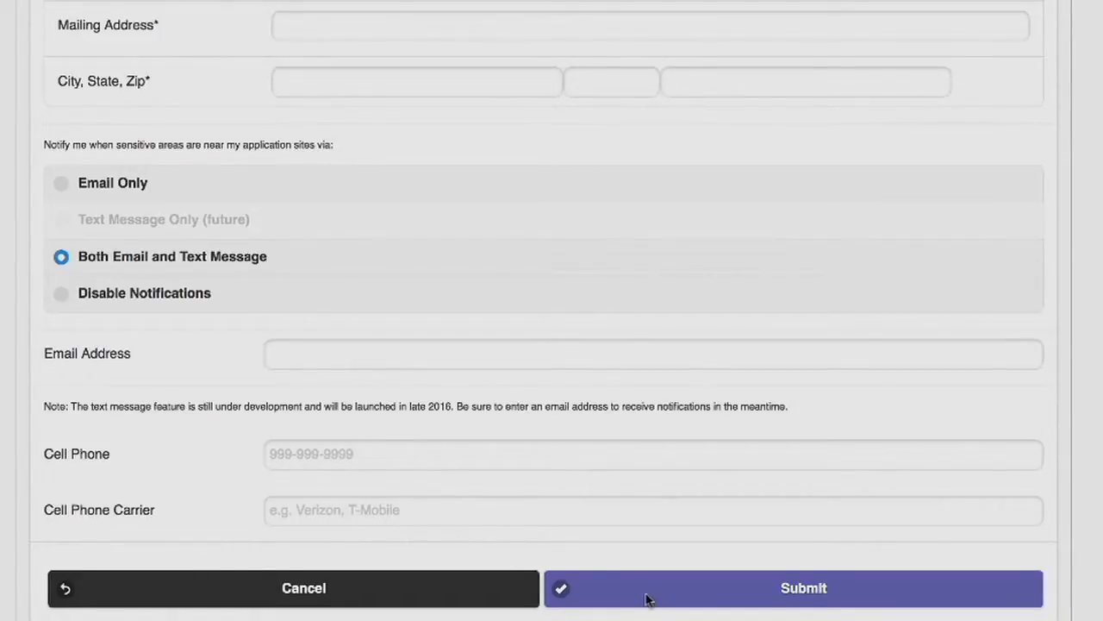
click(94, 187)
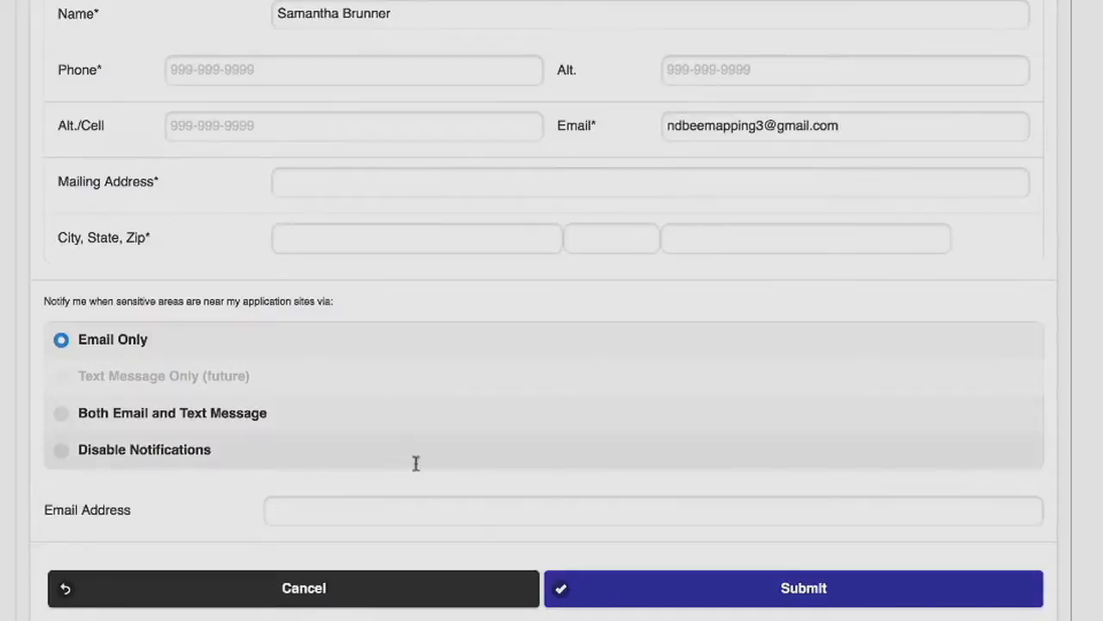
click(127, 455)
click(613, 593)
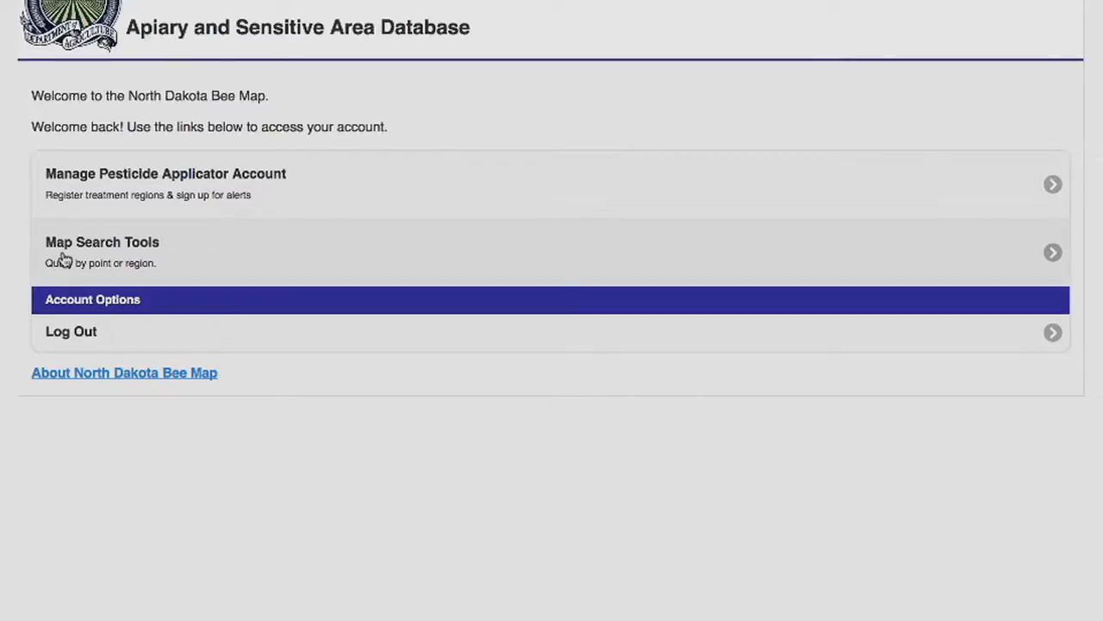
Open the pesticide applicator account, start registering a pesticide application area, and enter Insecticide as the pesticide name
click(55, 195)
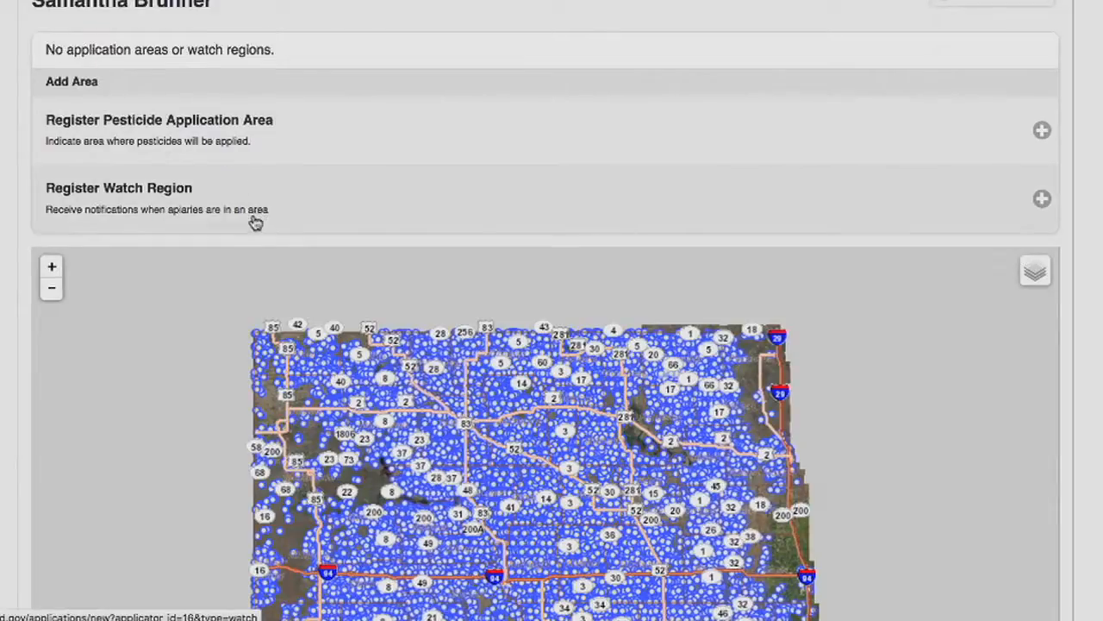
click(226, 143)
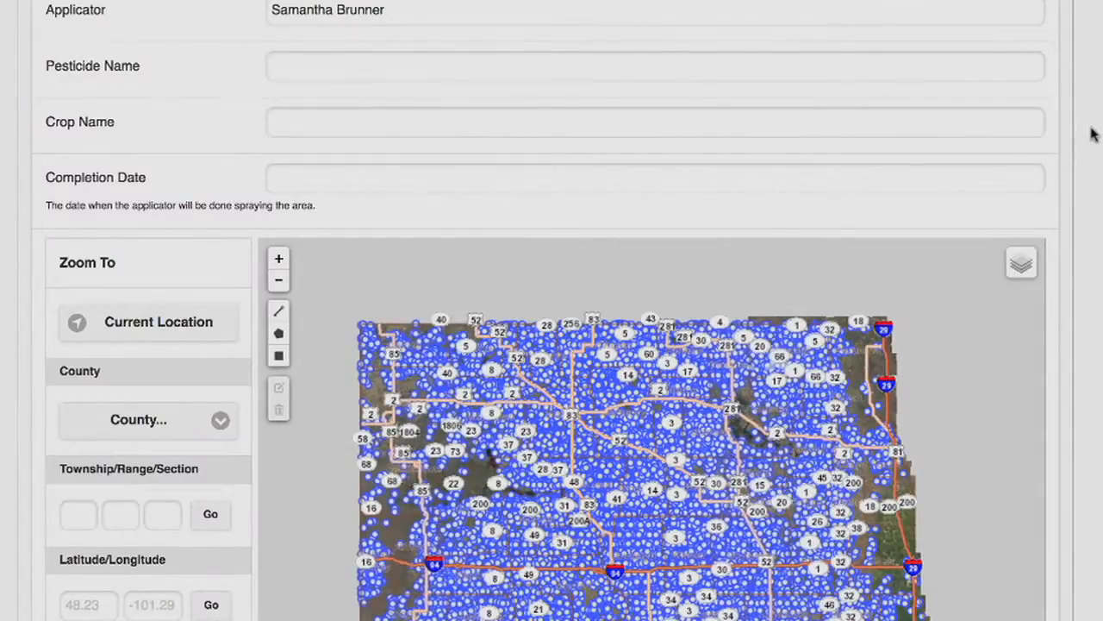
click(309, 70)
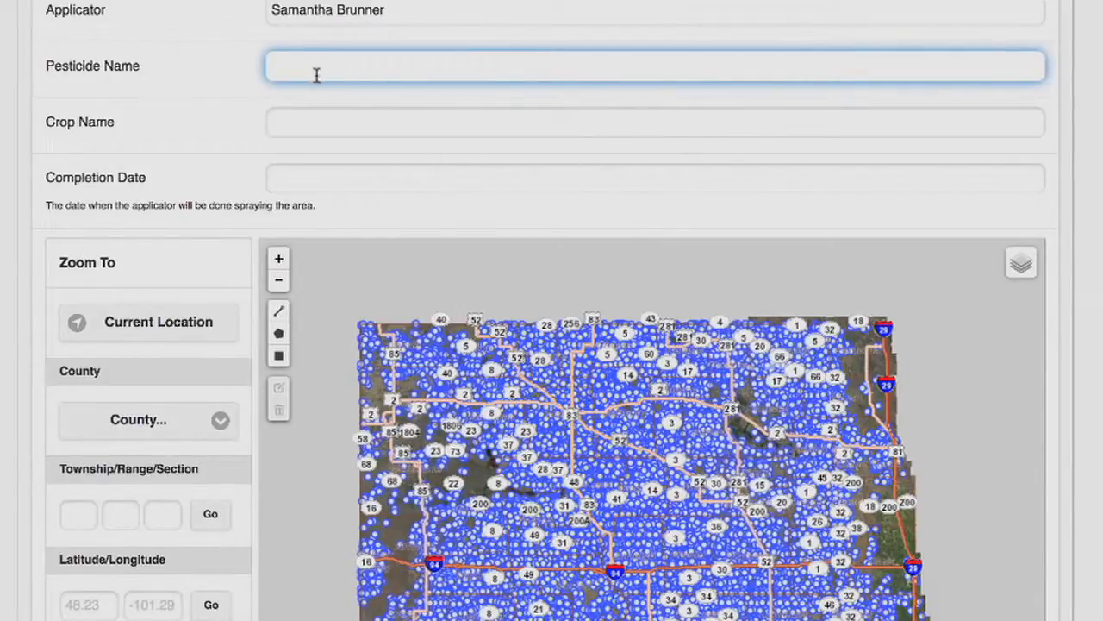
click(329, 122)
click(311, 70)
Enter Crop1 as the crop name and September 20, 2016 as the completion date
key(Tab)
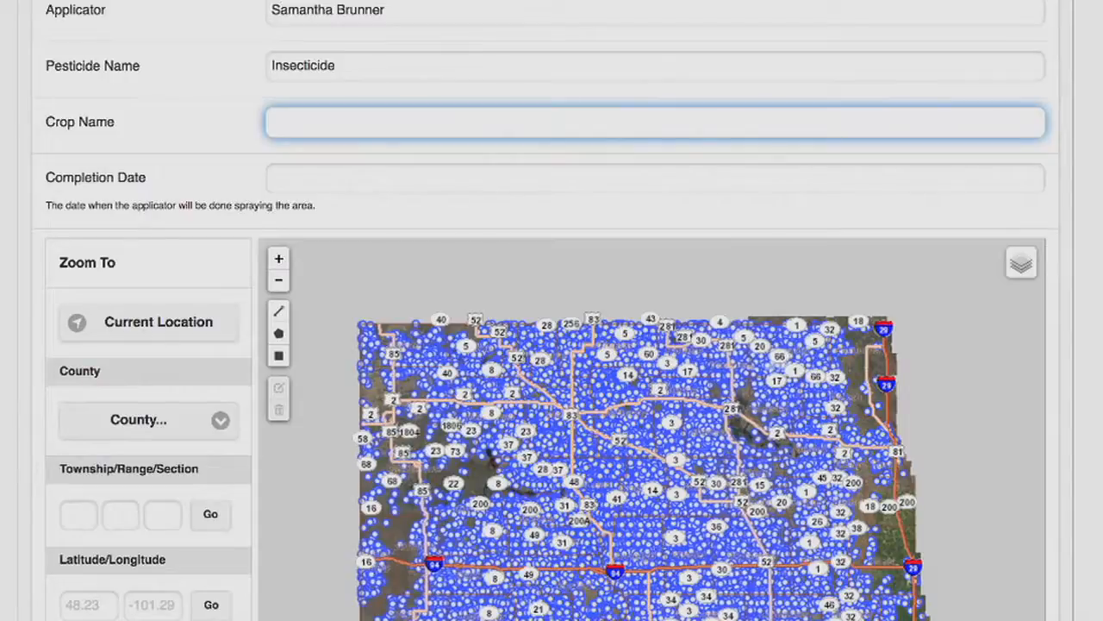
text(Crop1)
click(338, 177)
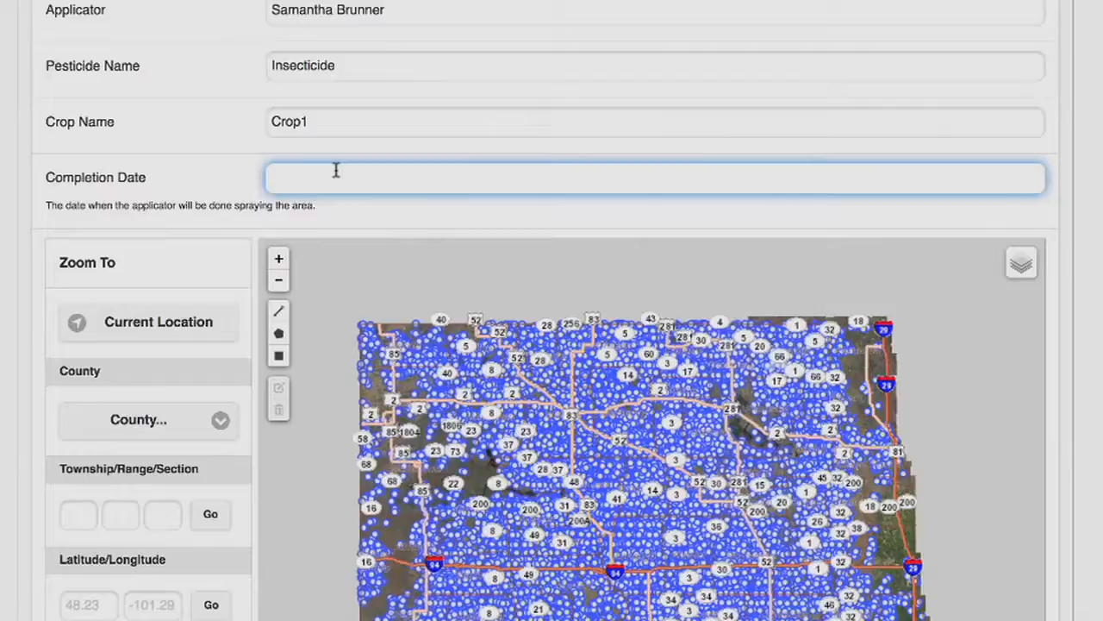
text(September 20,)
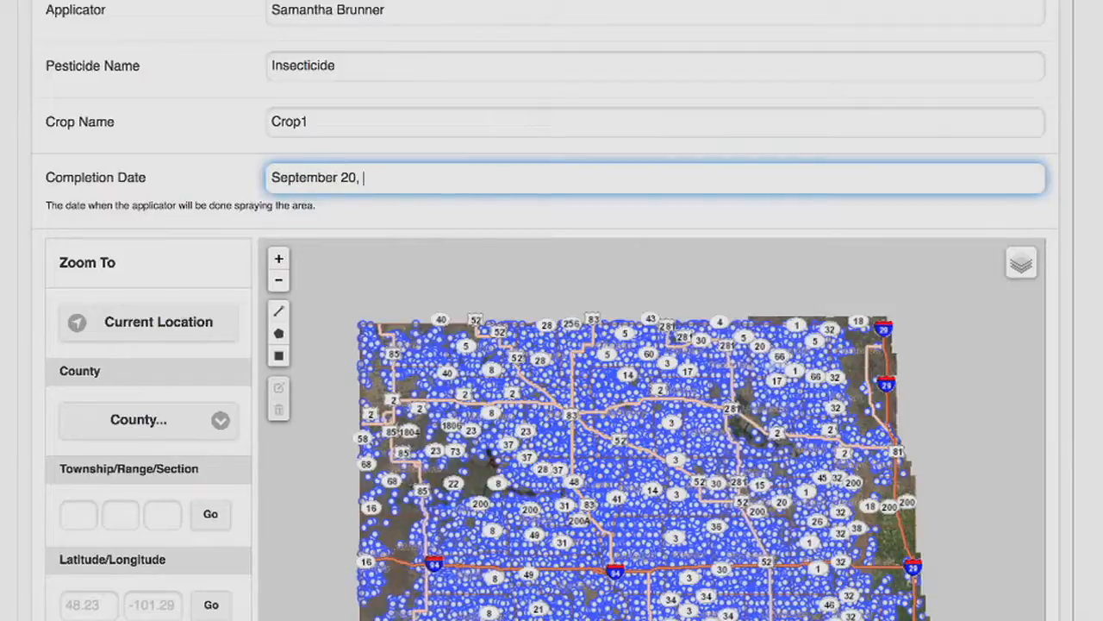
text( 2016)
key(Tab)
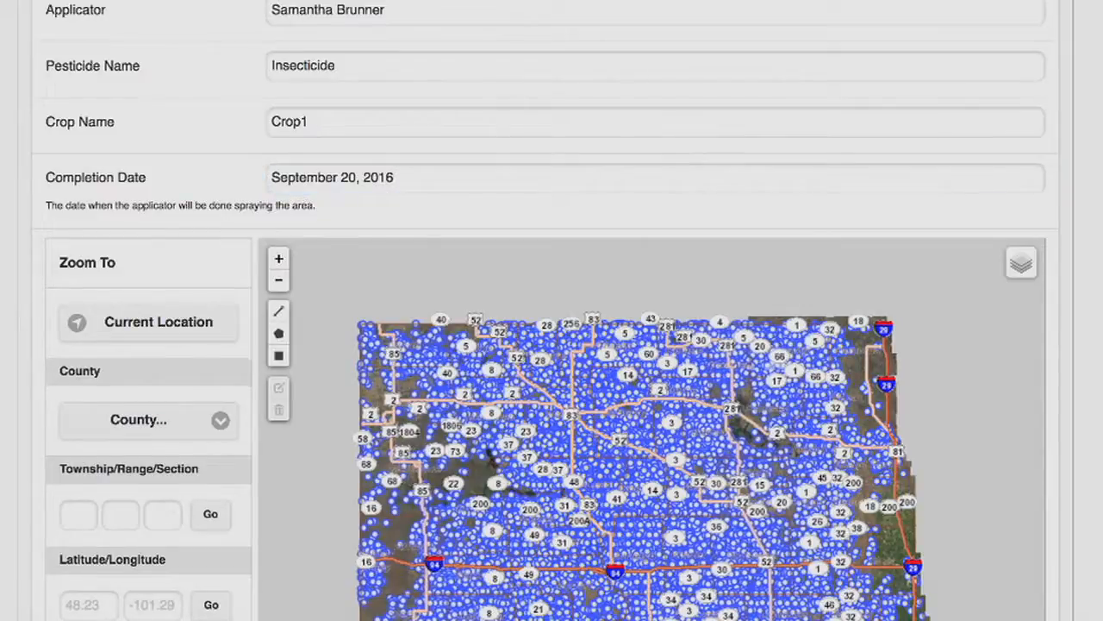
Zoom the application map to the address hankinson
scroll(552, 345, down, 5)
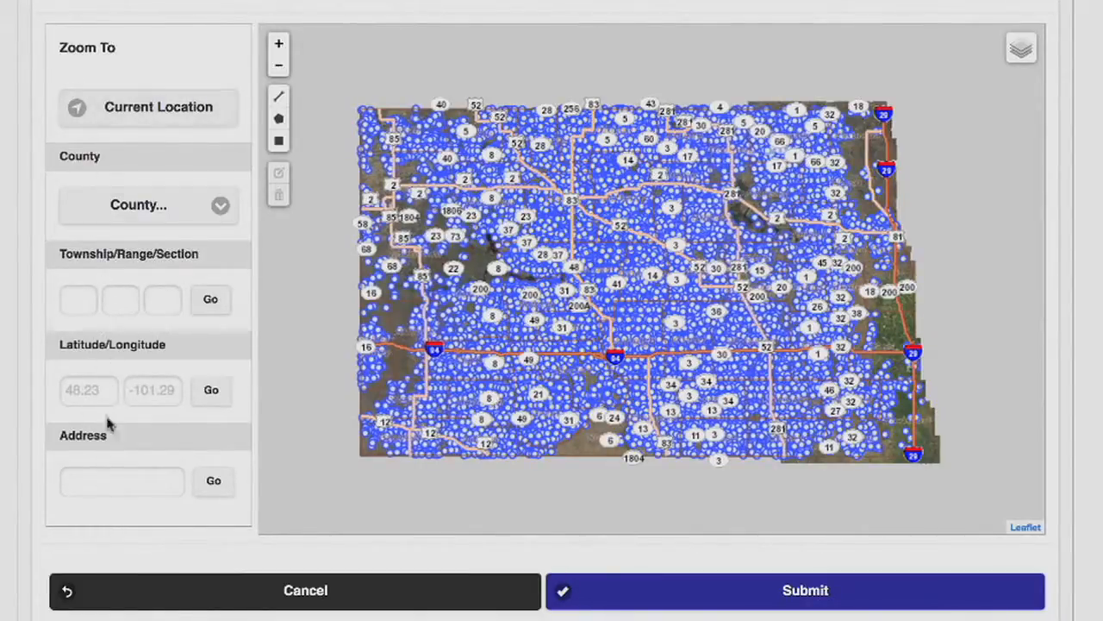
click(121, 481)
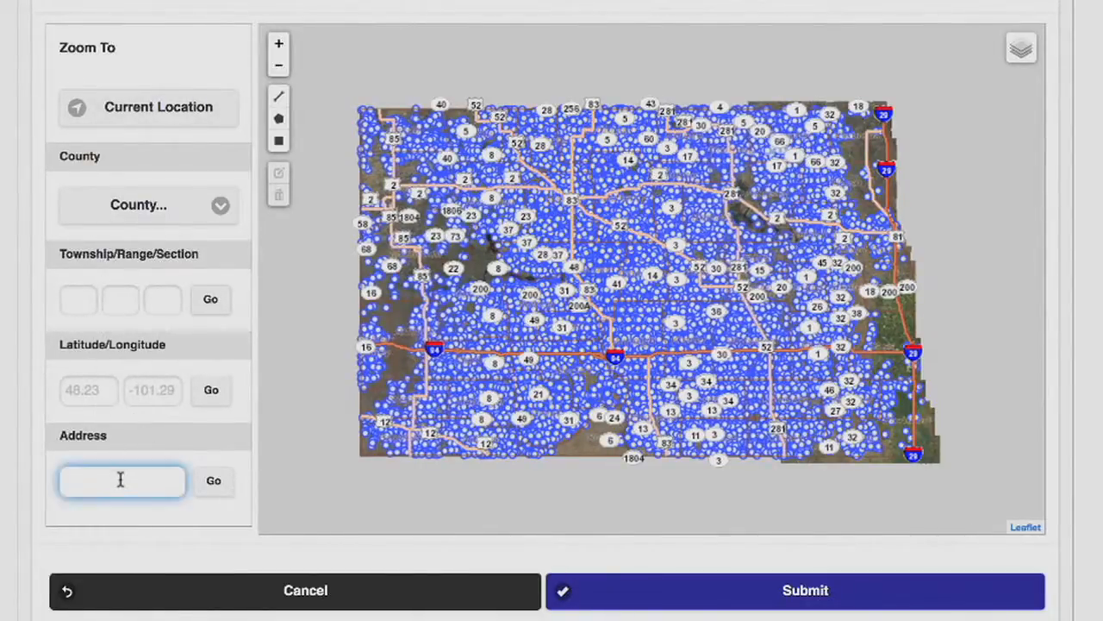
text(hankinson)
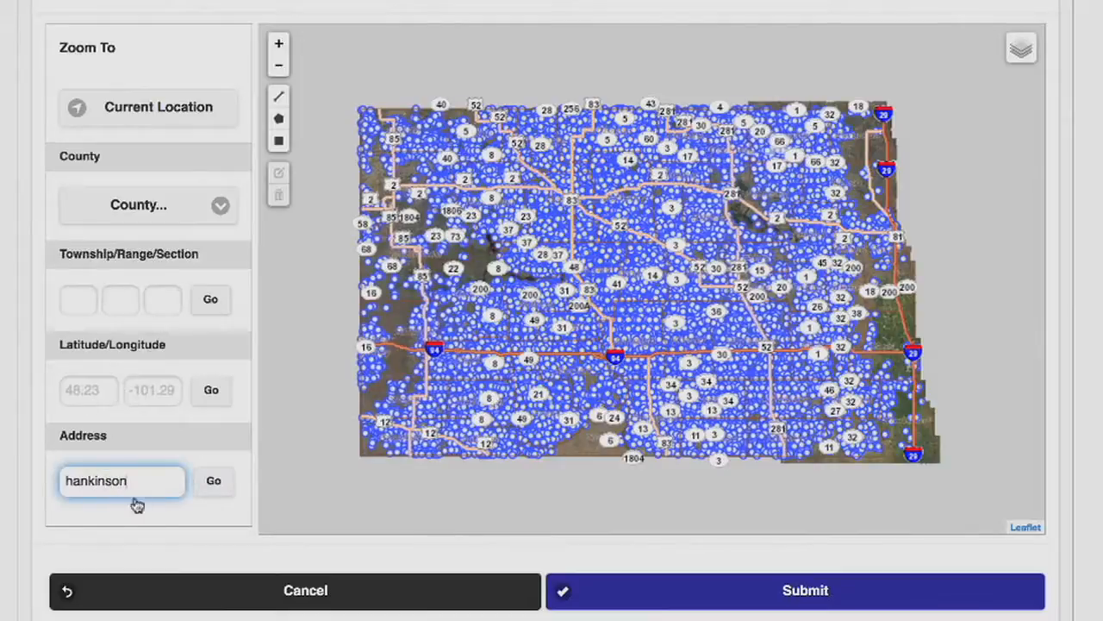
click(203, 490)
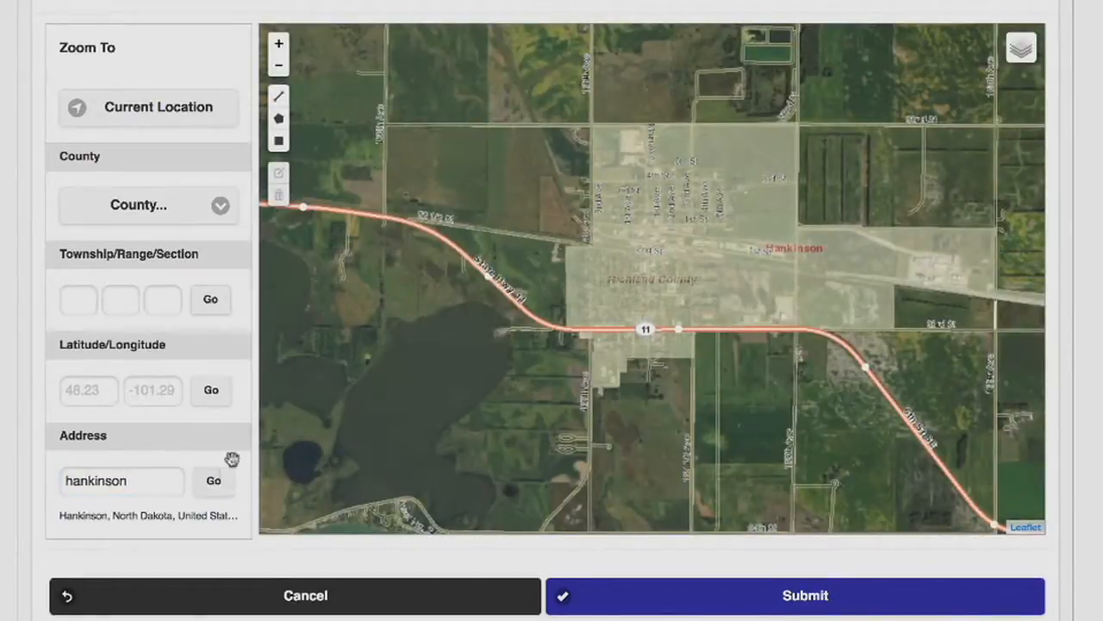
Draw a line about 3.9 km long along the road south of Hankinson and a small rectangle at its north end
drag(814, 340, 775, 260)
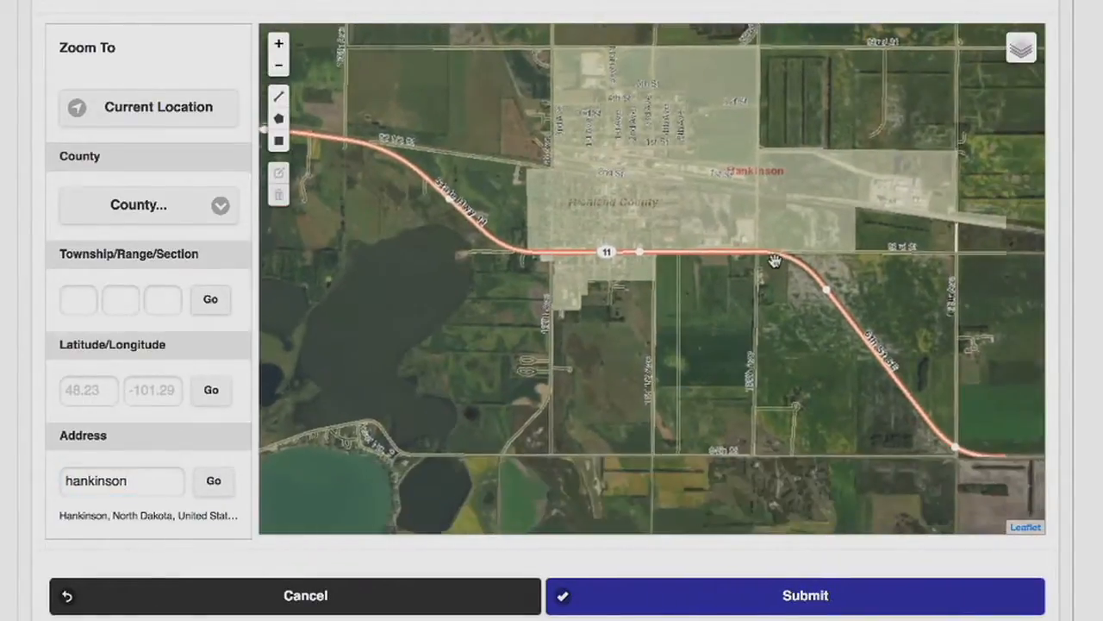
click(278, 68)
click(278, 67)
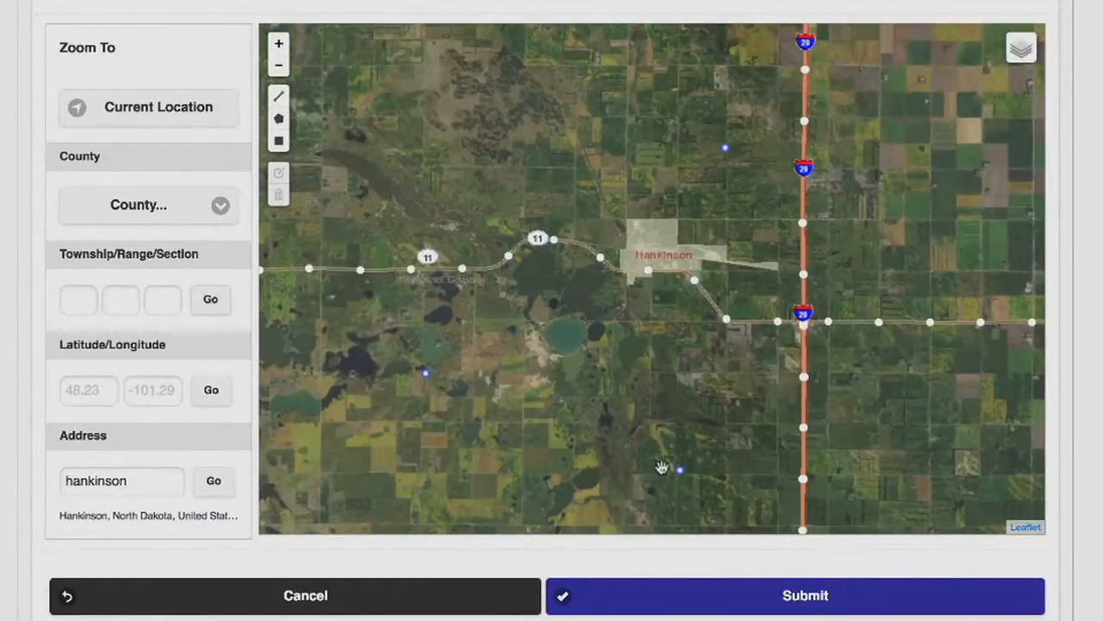
drag(655, 469, 641, 425)
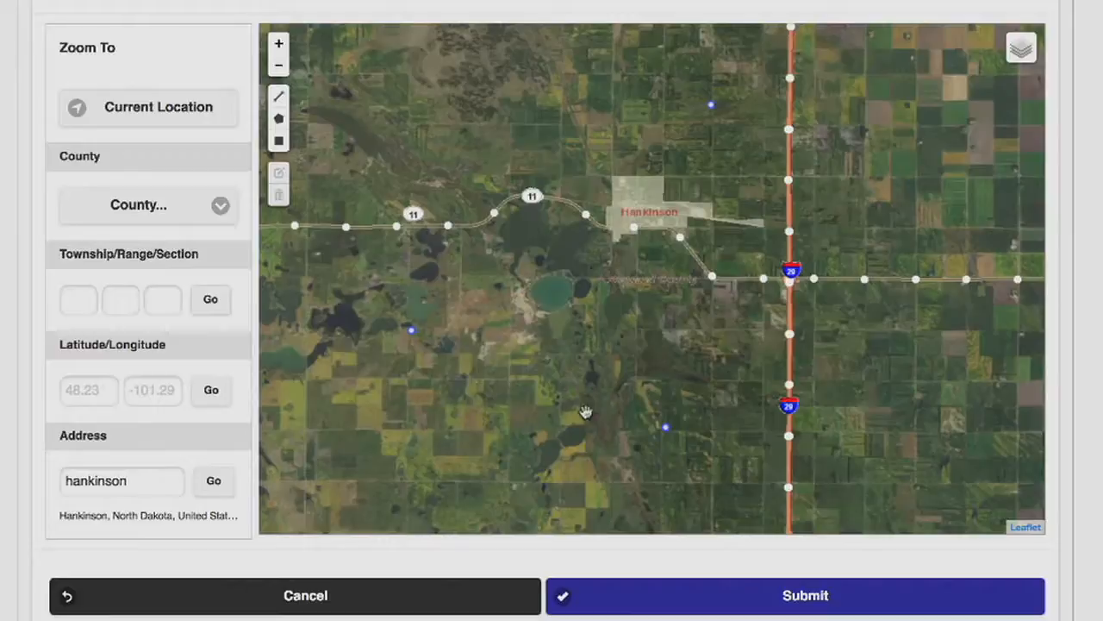
click(278, 45)
drag(689, 482, 660, 181)
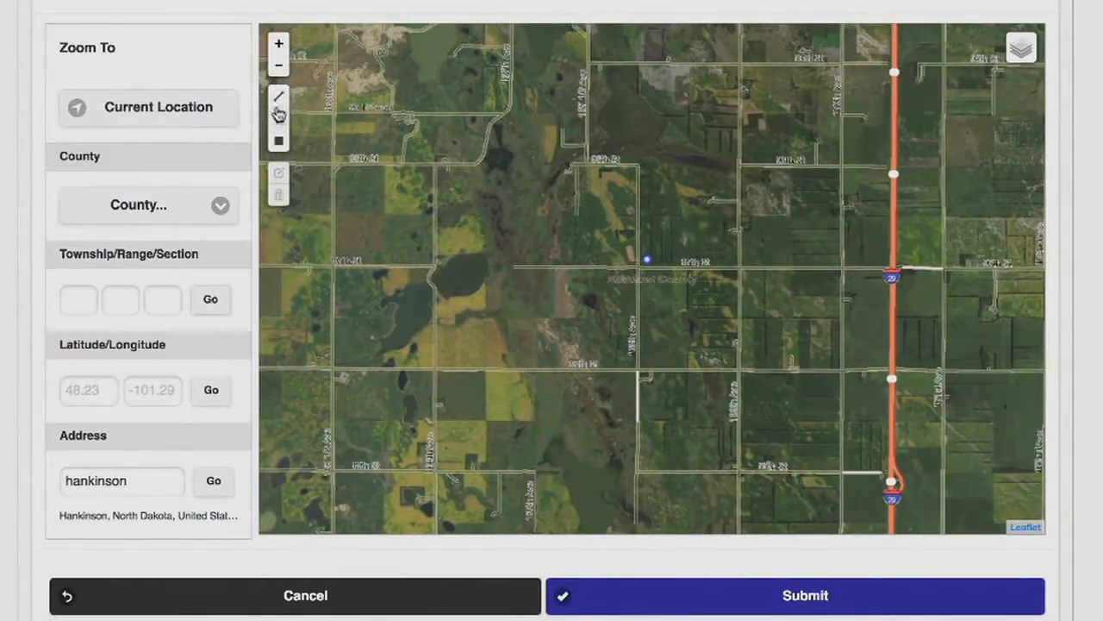
click(279, 98)
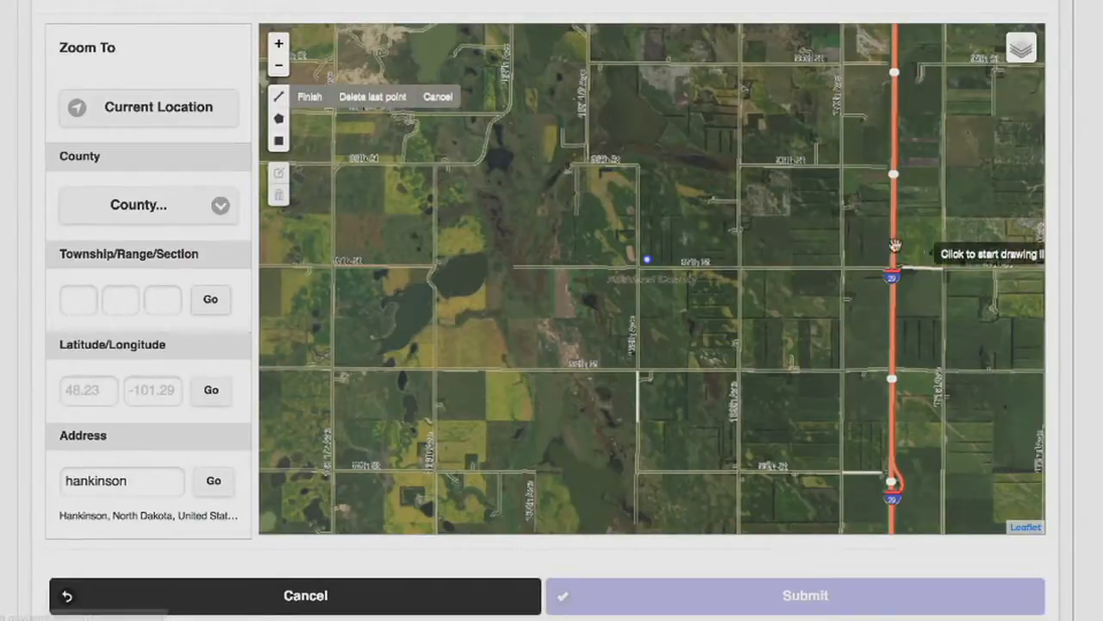
click(639, 170)
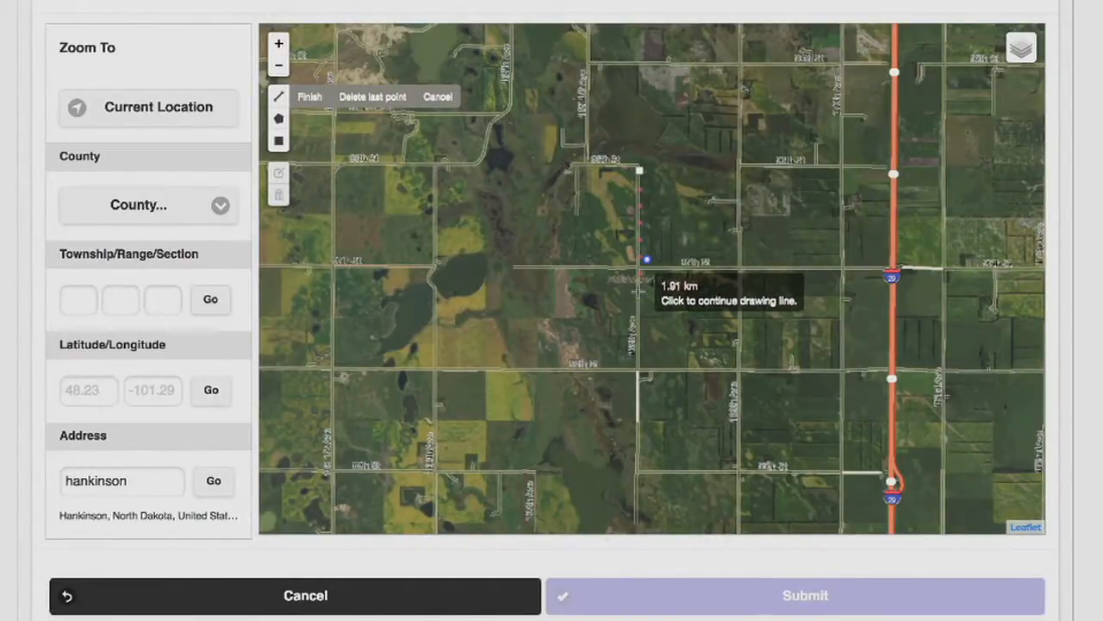
click(639, 292)
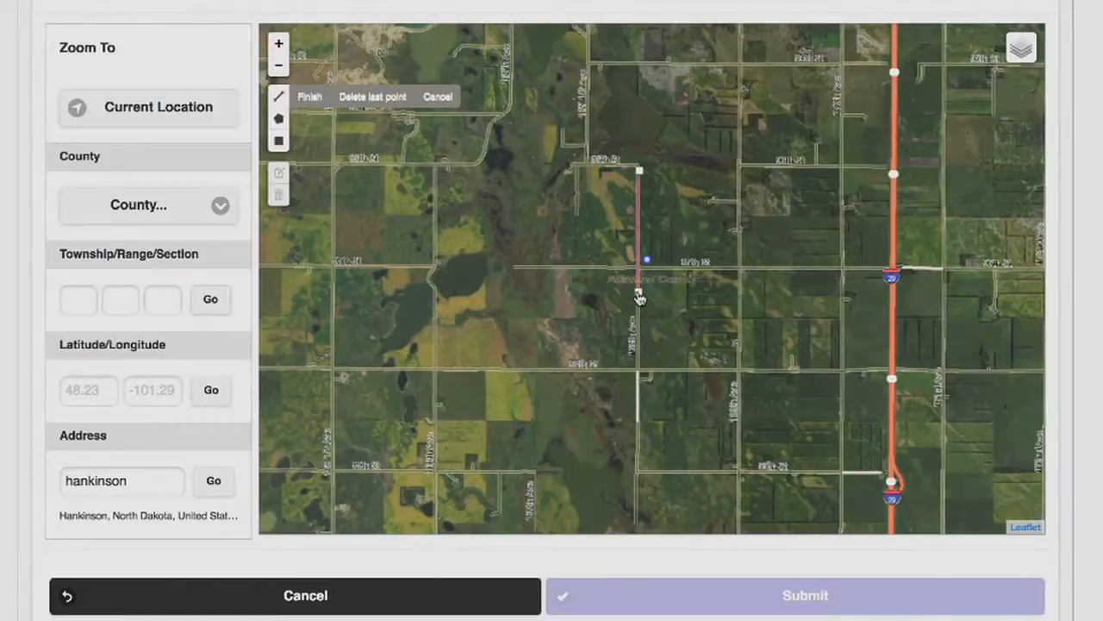
click(639, 424)
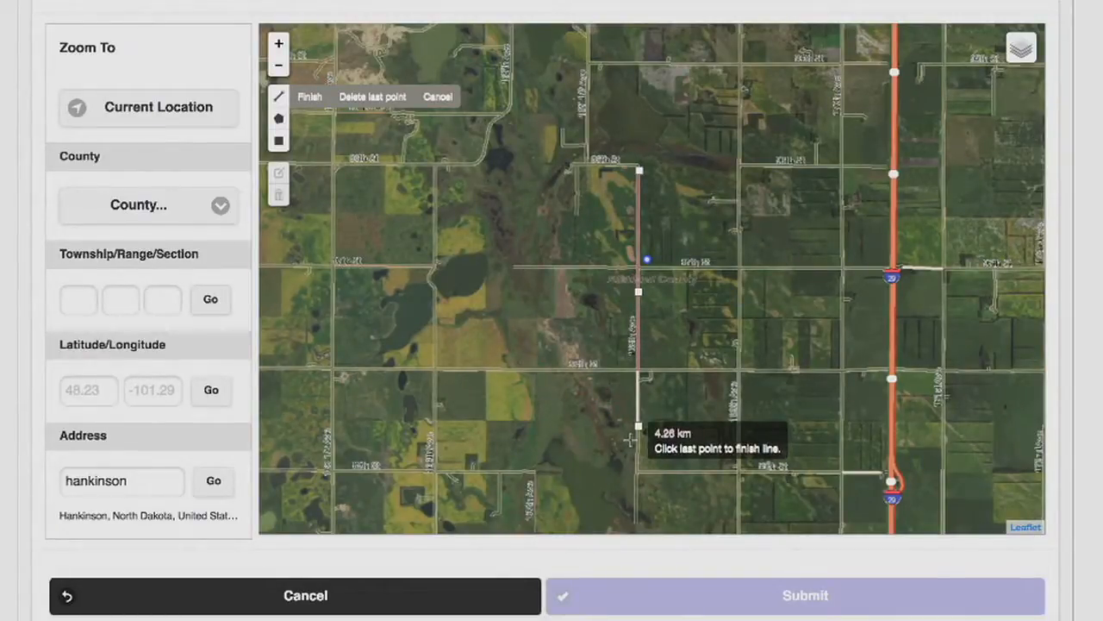
click(306, 97)
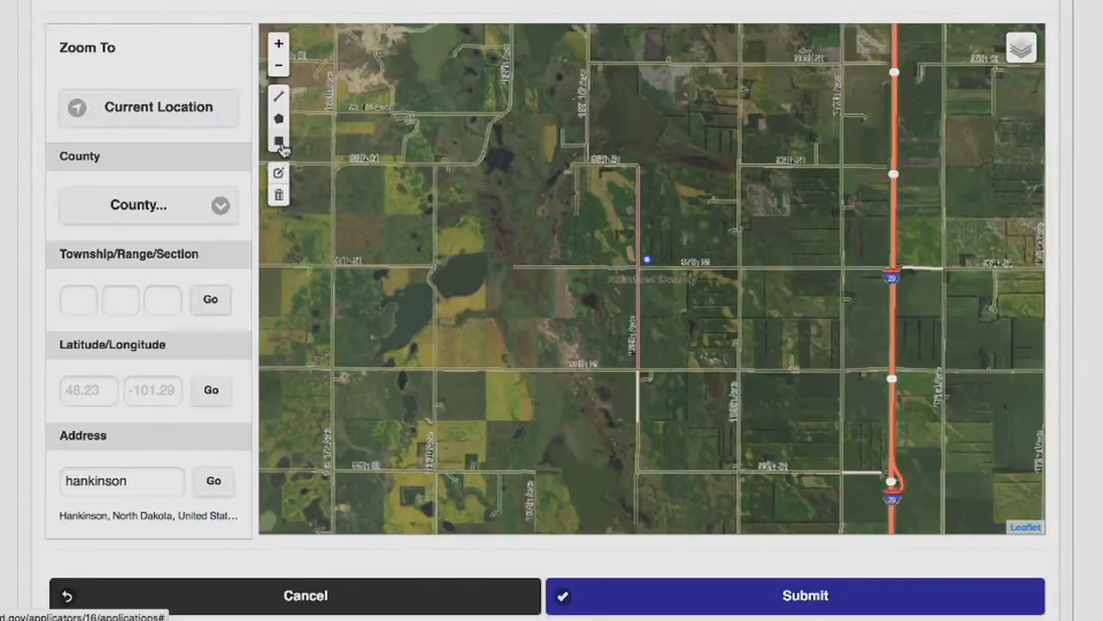
click(279, 141)
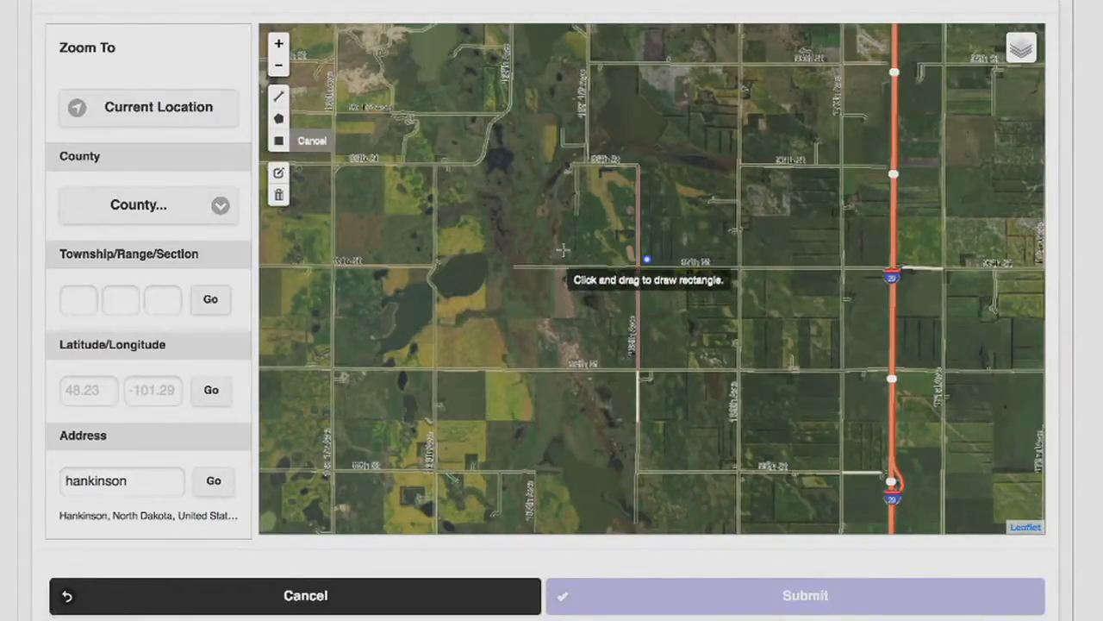
drag(576, 166, 636, 216)
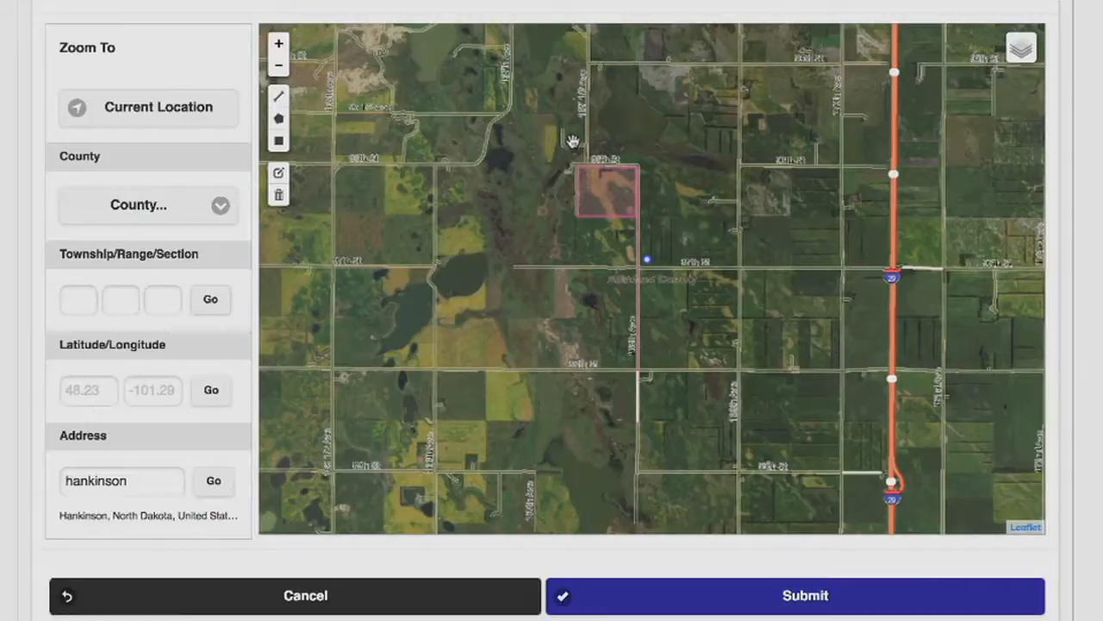
Submit the pesticide application area and send its notification
click(847, 597)
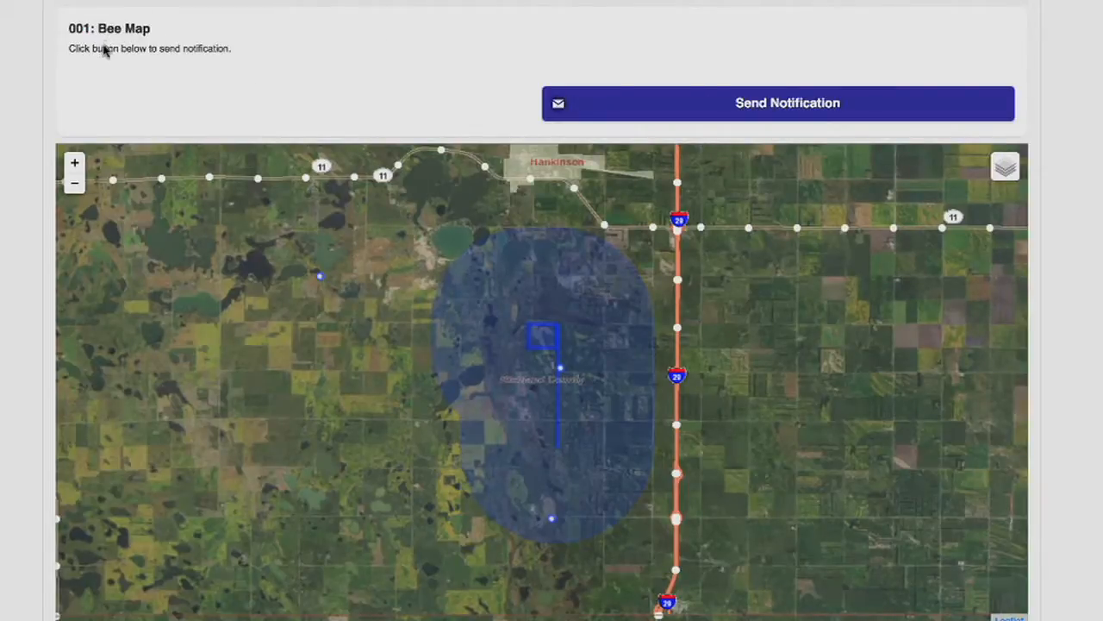
click(692, 110)
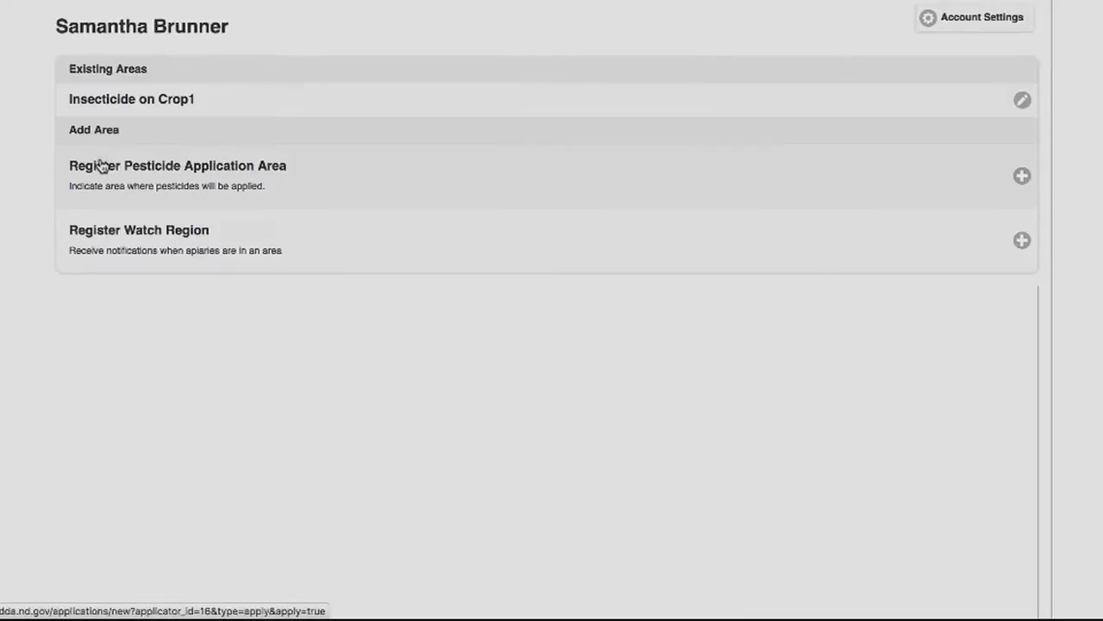
Start registering another pesticide application area with Insecticide as the pesticide name
click(109, 173)
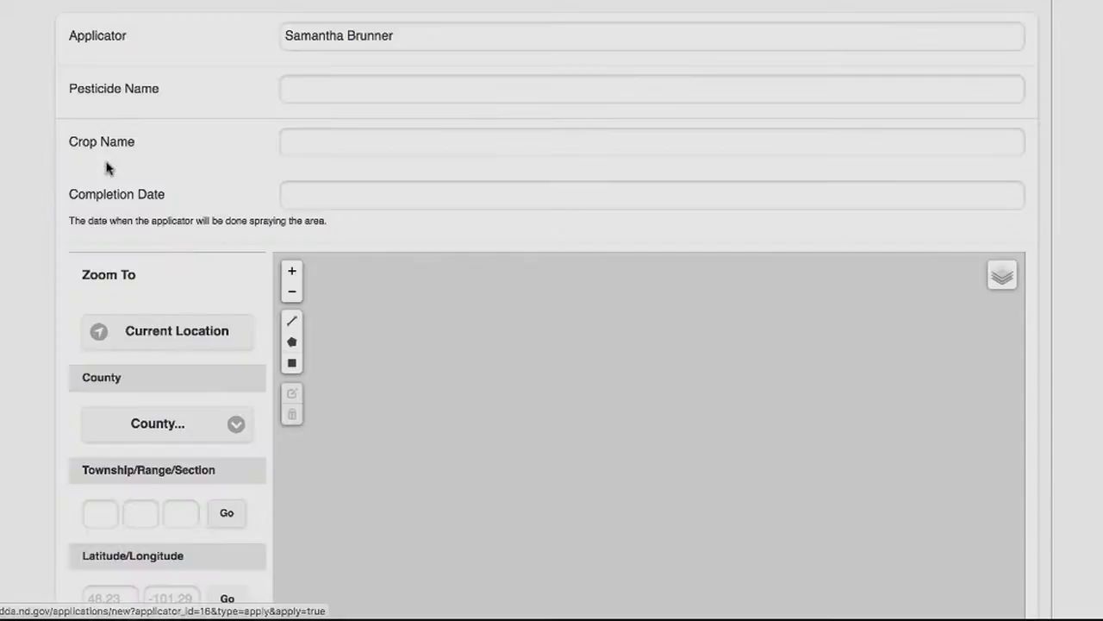
click(340, 79)
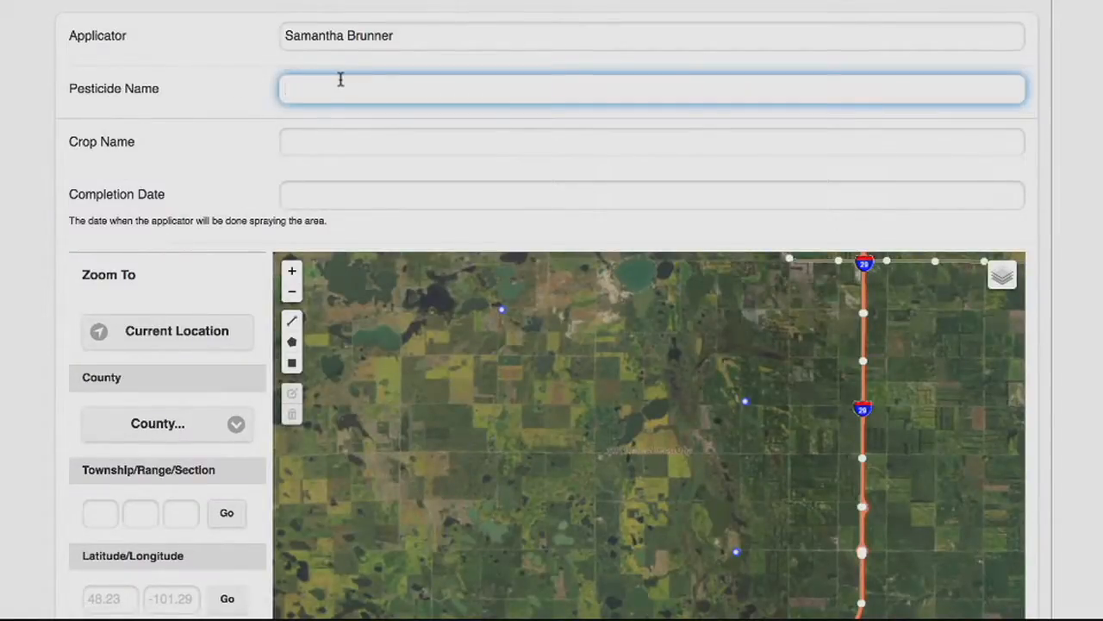
text(In)
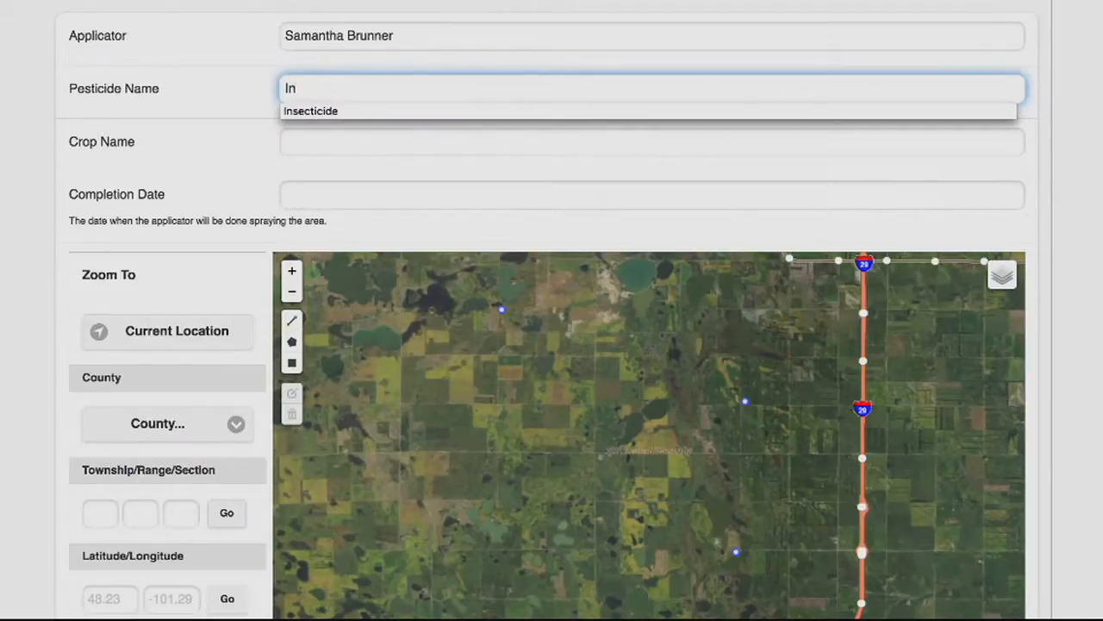
click(338, 110)
Enter crop 2 as the crop name and September 20, 2016 as the completion date
click(326, 143)
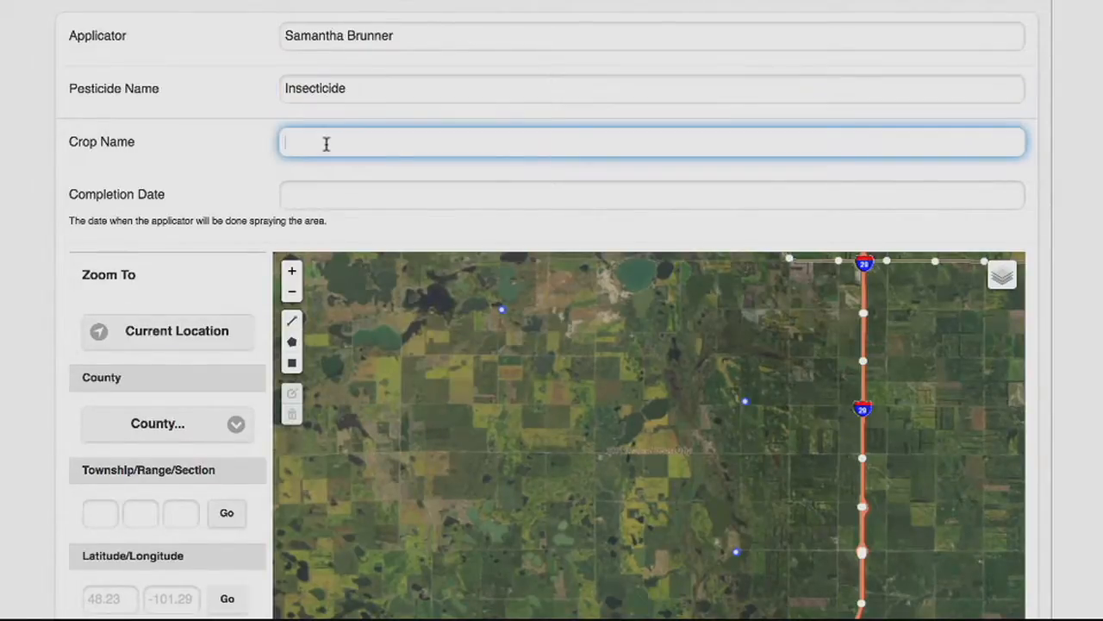
text(crop 2)
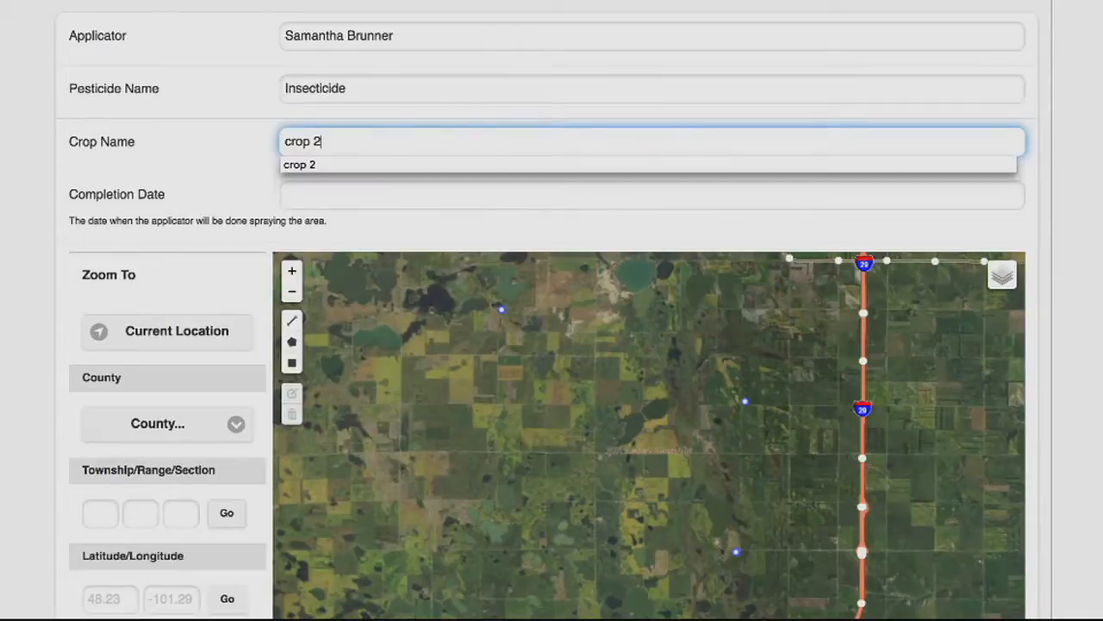
key(Down)
click(346, 191)
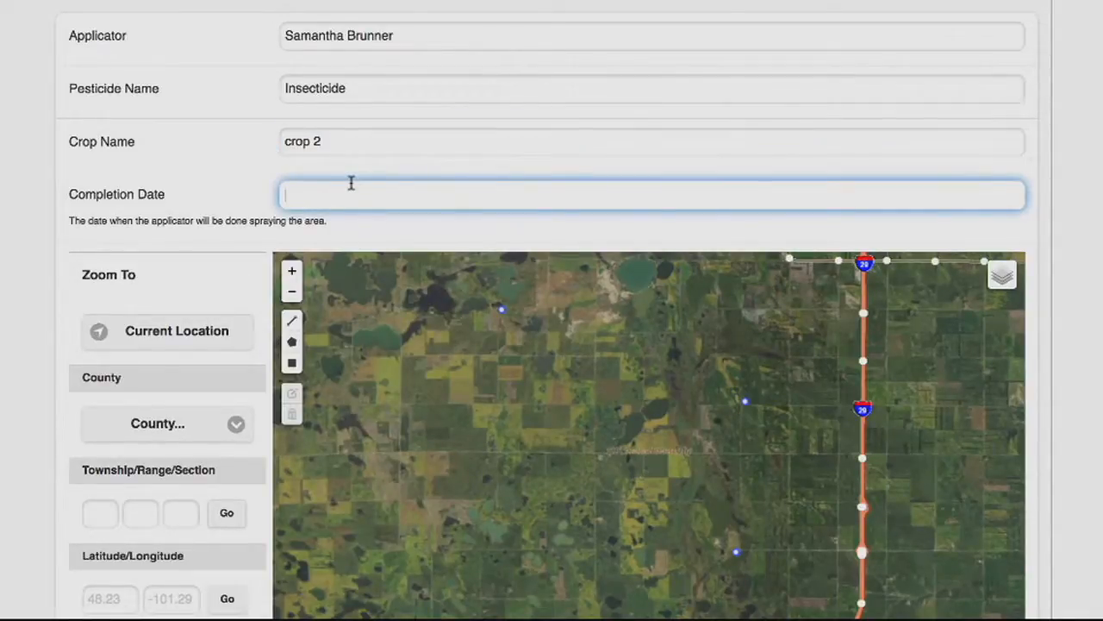
text(September 20, 2016)
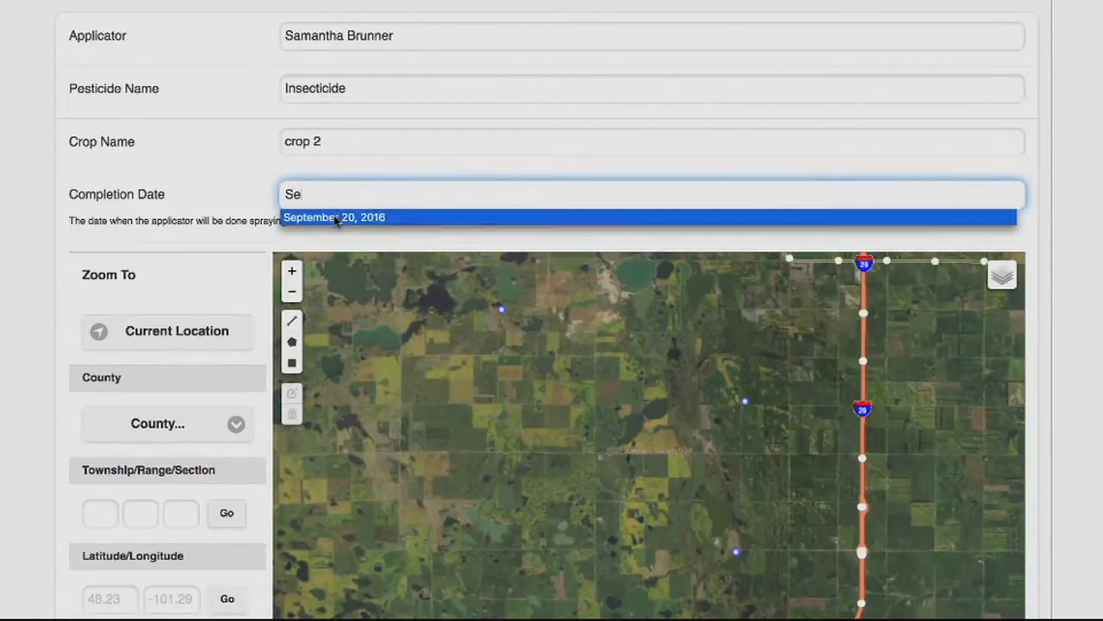
click(338, 219)
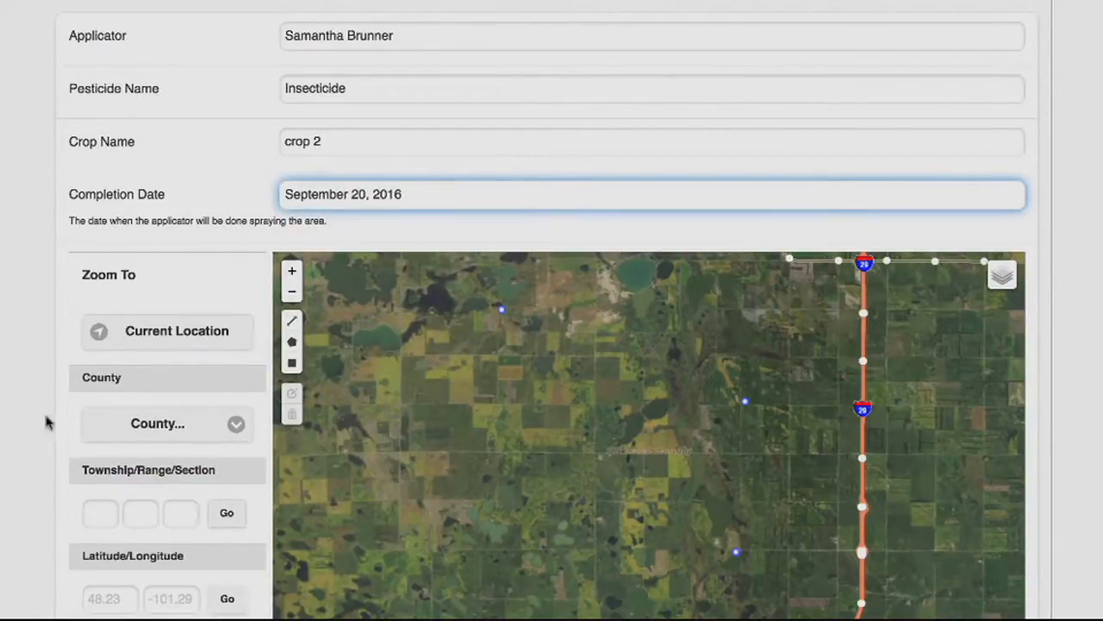
Zoom the application map to Burleigh county
click(112, 427)
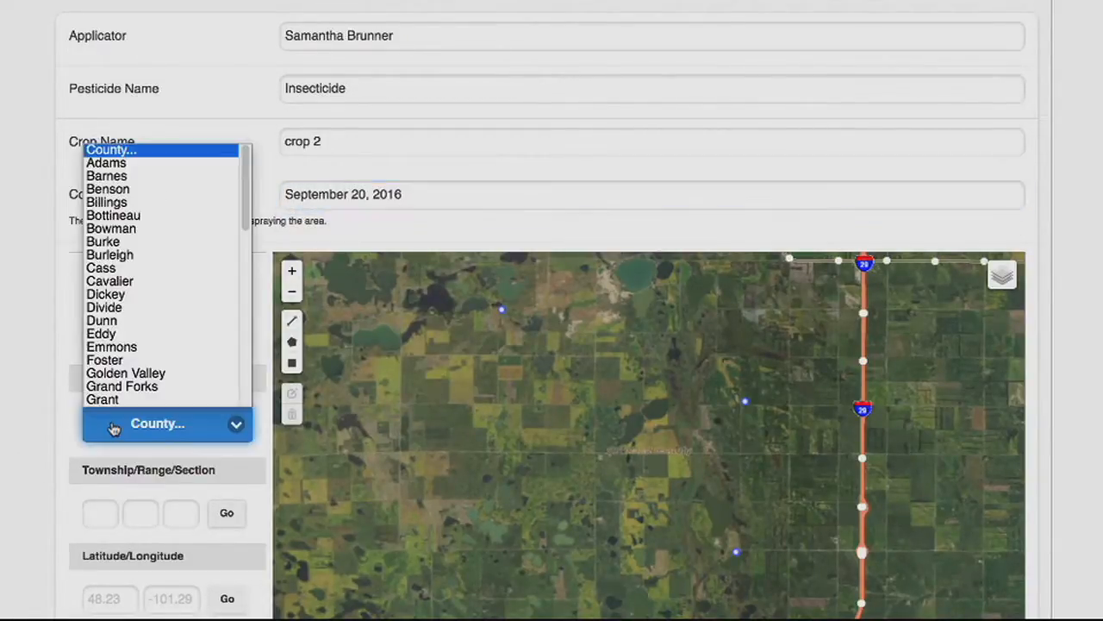
click(110, 255)
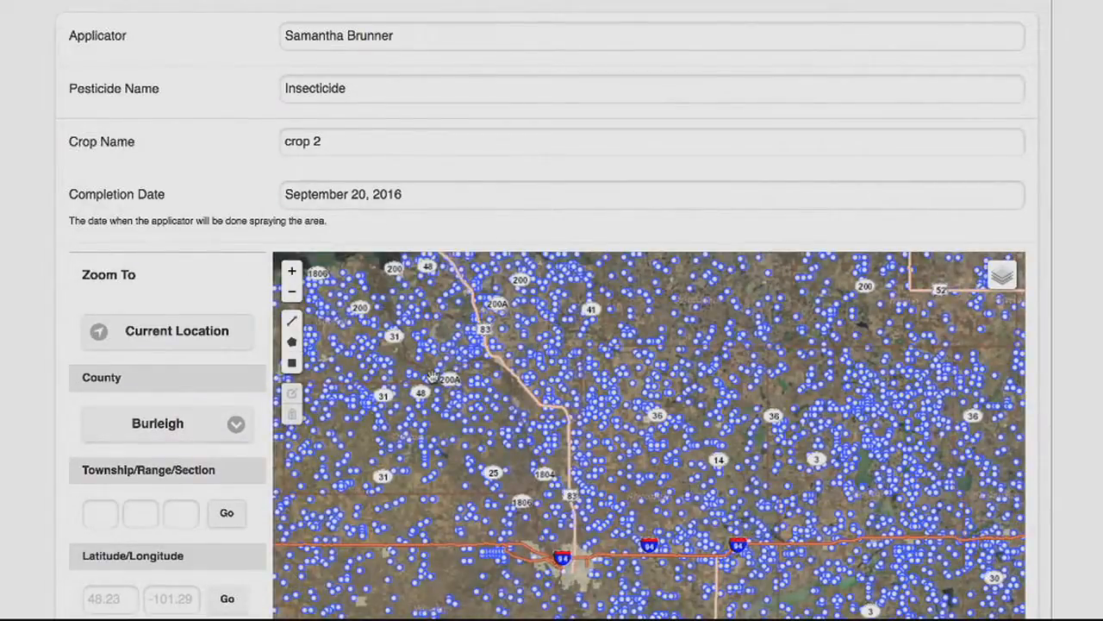
Zoom in on the Burleigh county map and draw a rectangular application area over a field section
click(293, 273)
click(292, 273)
click(293, 273)
click(292, 272)
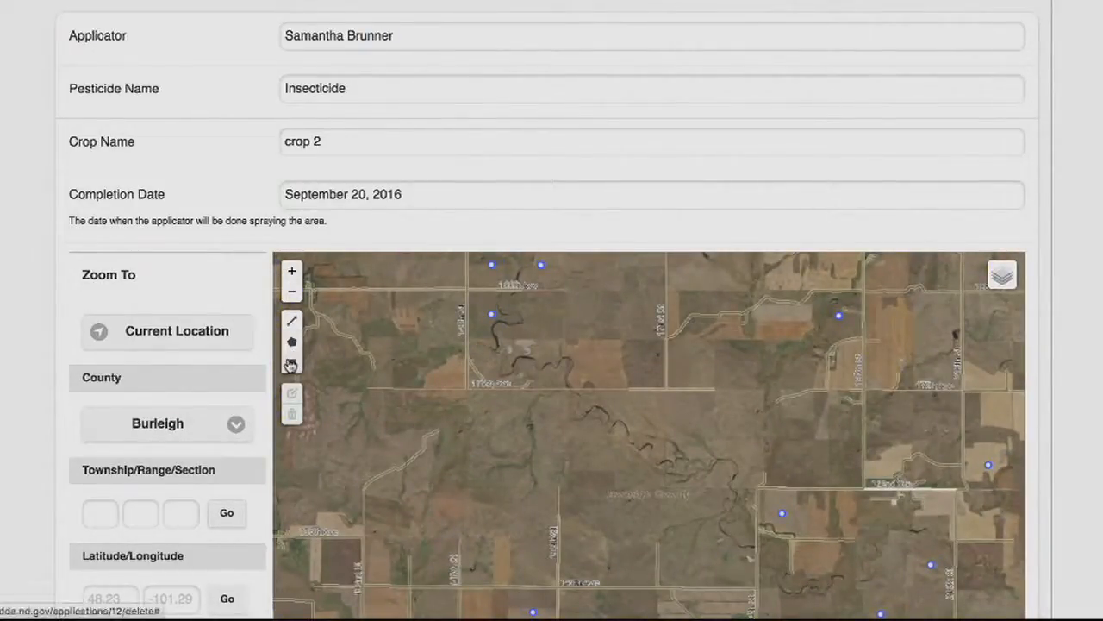
click(292, 365)
drag(476, 347, 566, 388)
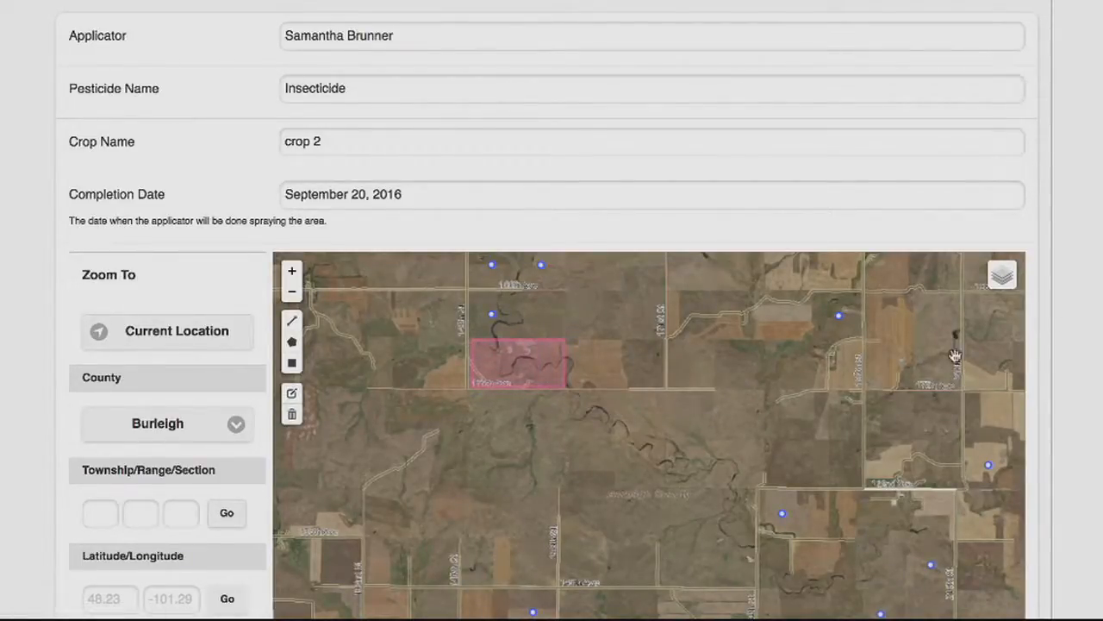
Submit the pesticide application area and review the apiaries listed within 2 miles of it
scroll(913, 371, down, 1)
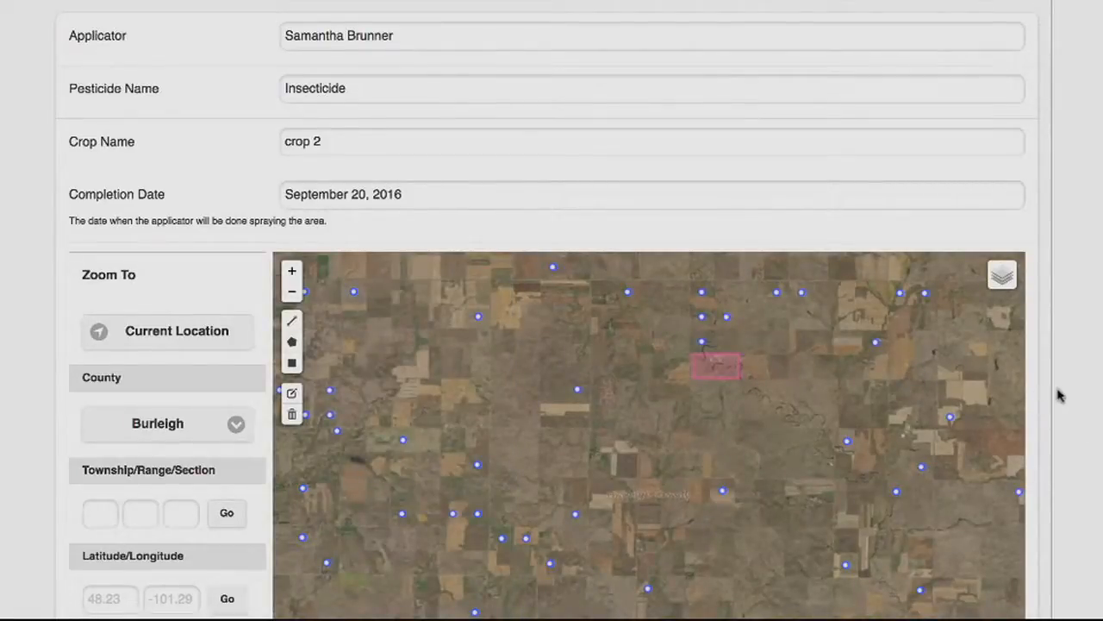
scroll(1064, 399, down, 3)
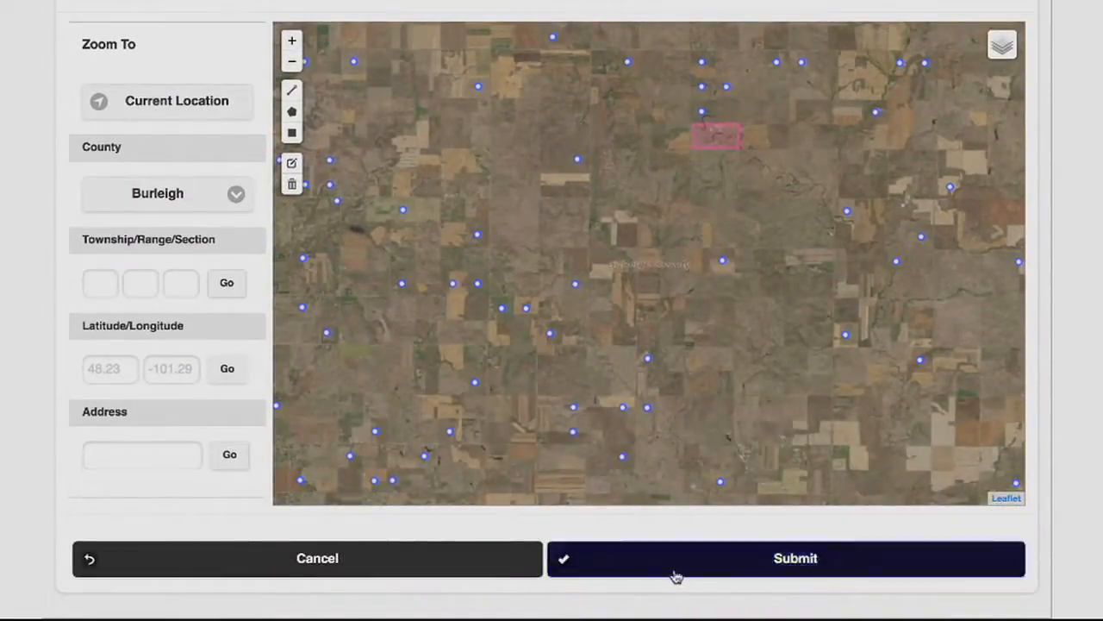
click(675, 576)
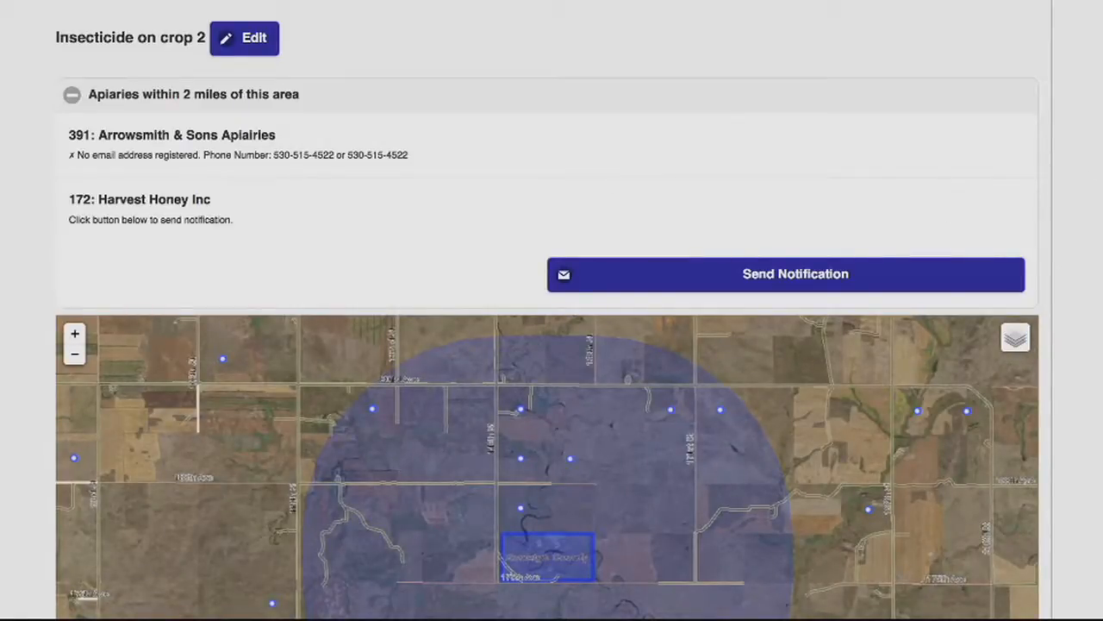
scroll(1090, 264, down, 2)
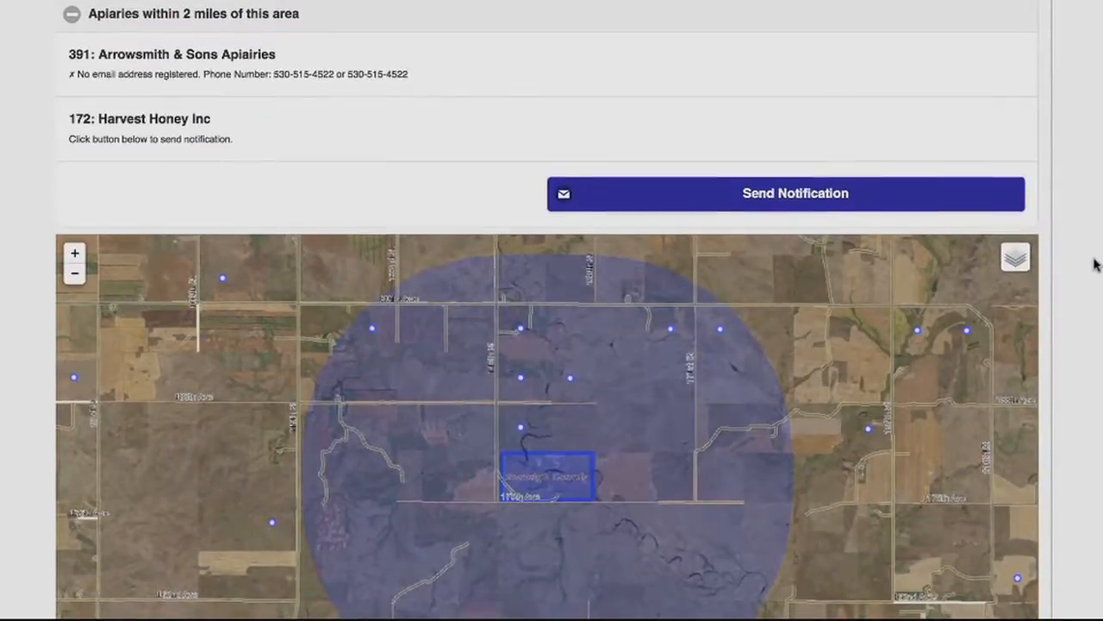
scroll(1095, 261, down, 1)
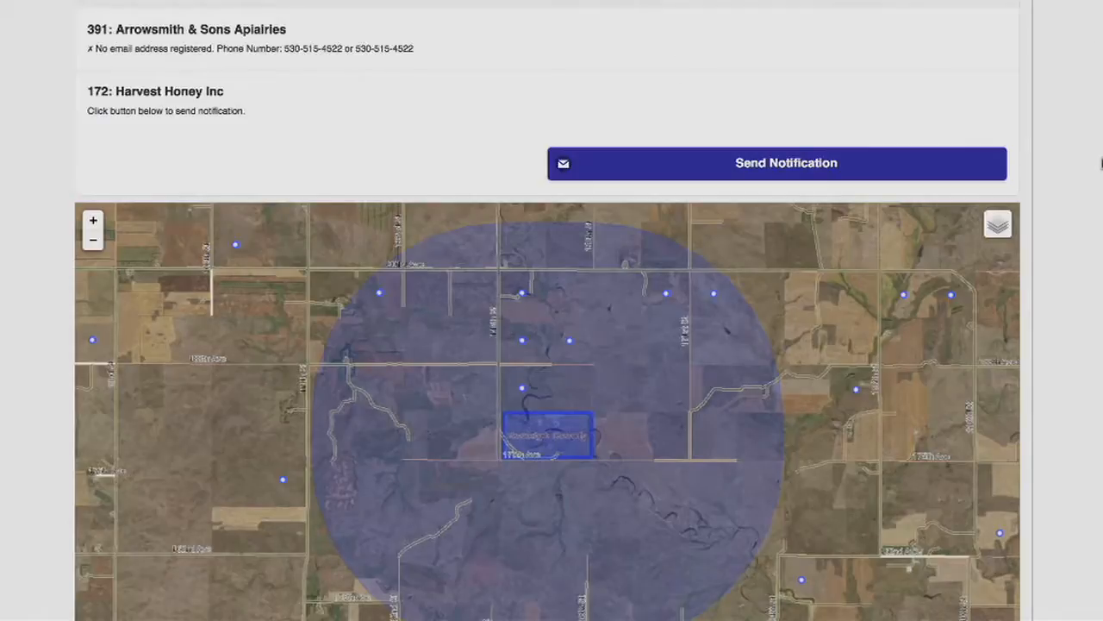
scroll(1101, 164, down, 1)
scroll(1102, 164, up, 3)
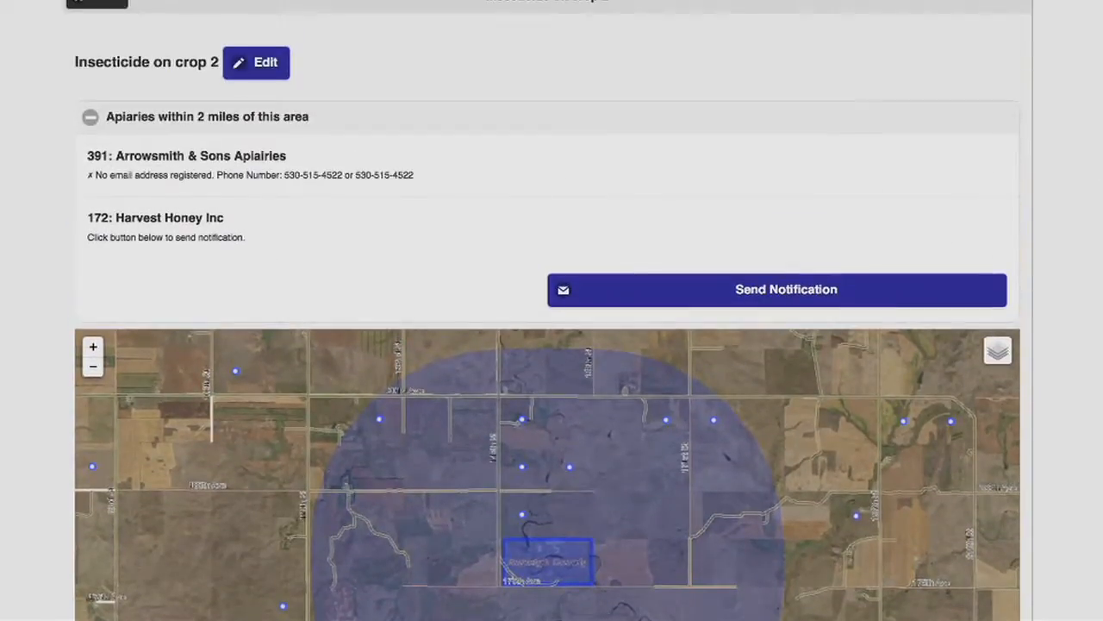
Return to the application sites, start registering a watch region, and zoom its map to Divide county
click(97, 24)
click(211, 214)
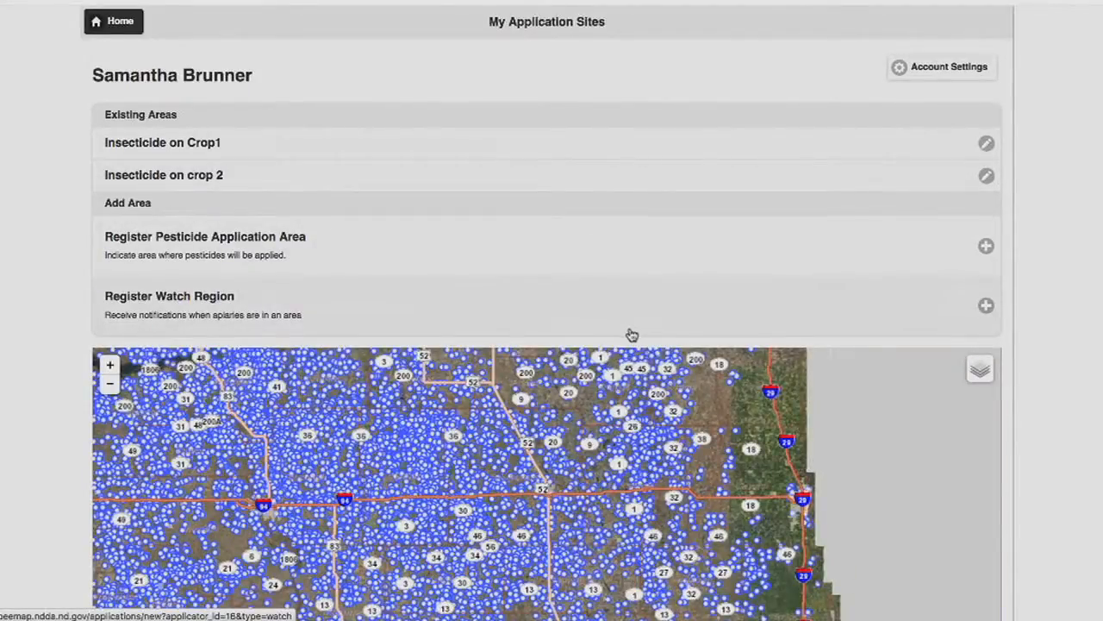
click(217, 310)
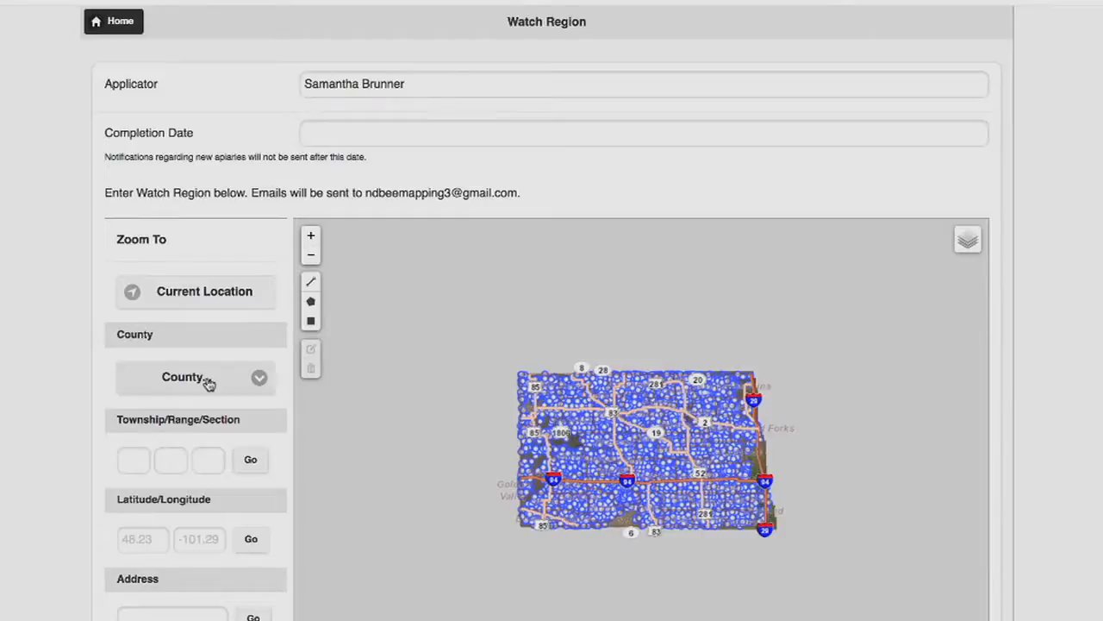
click(208, 383)
click(150, 270)
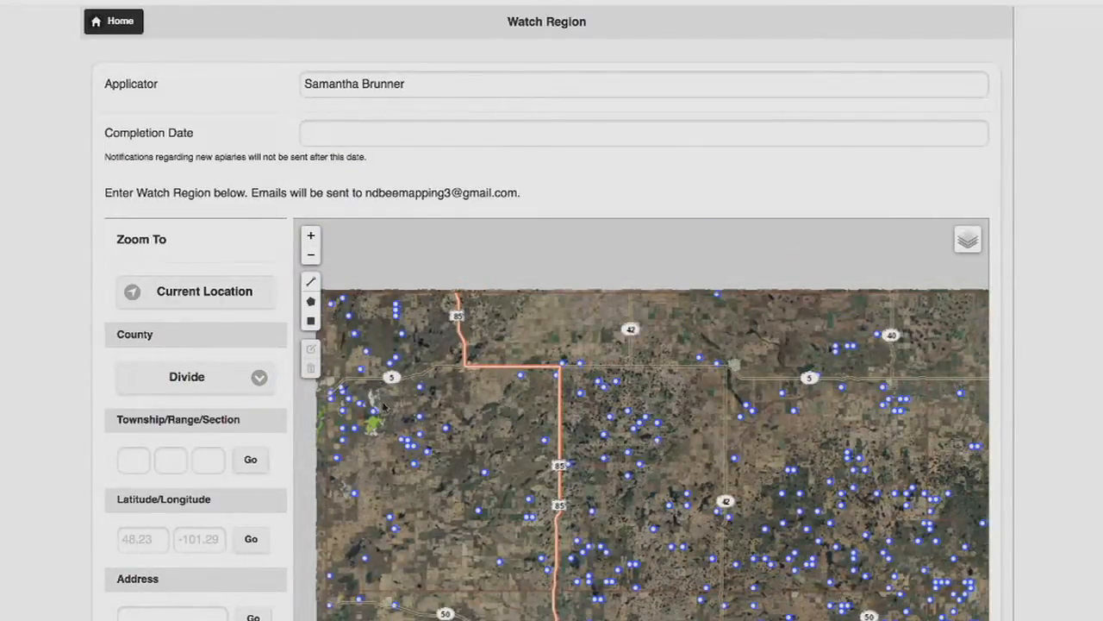
Zoom in and draw a large rectangular watch region on the Divide county map
click(311, 237)
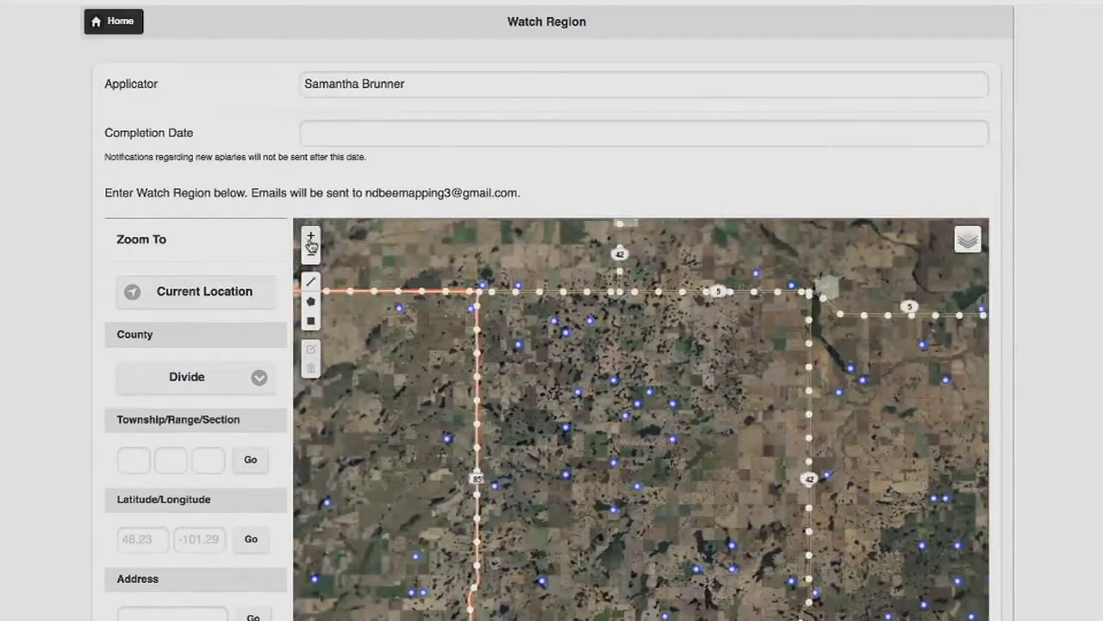
click(311, 240)
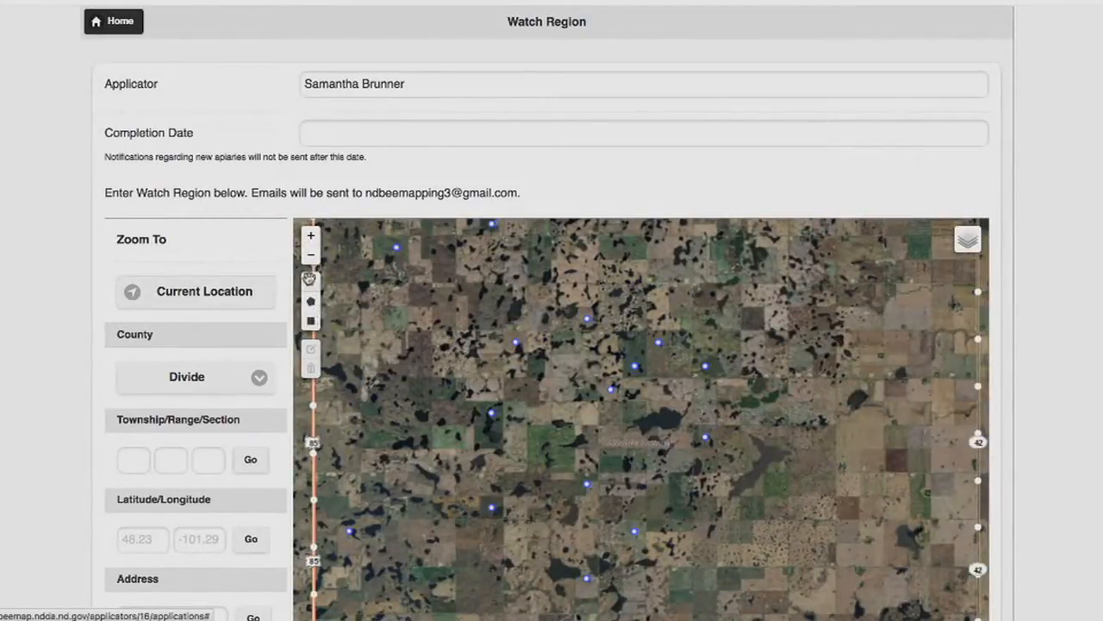
click(312, 321)
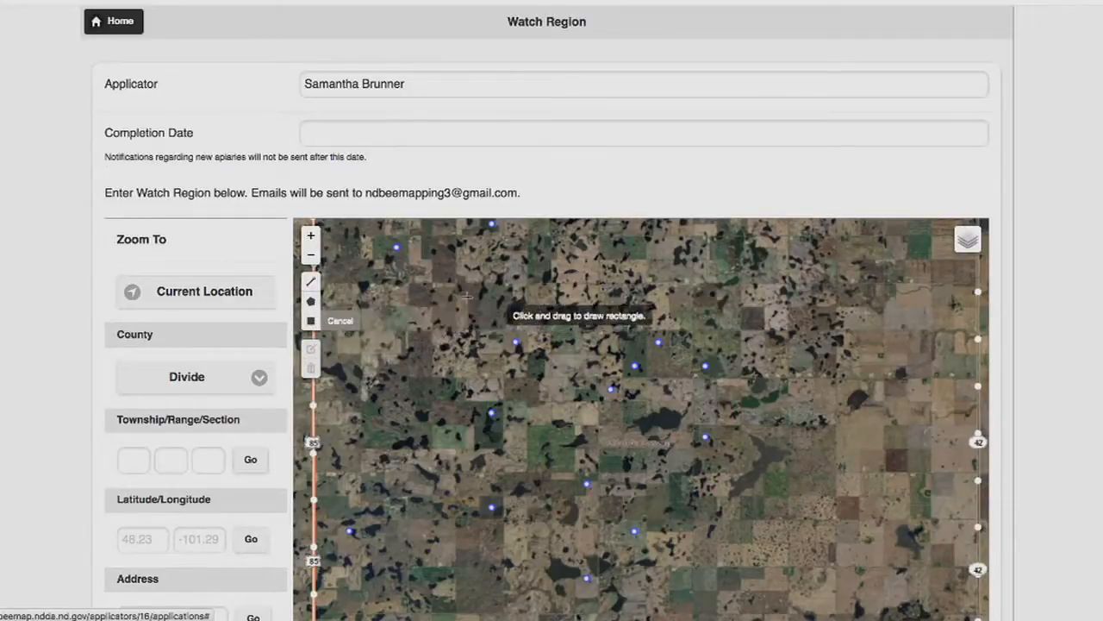
drag(390, 284, 951, 597)
Set the watch region's completion date to October 30, 2016
click(427, 129)
text(Oc)
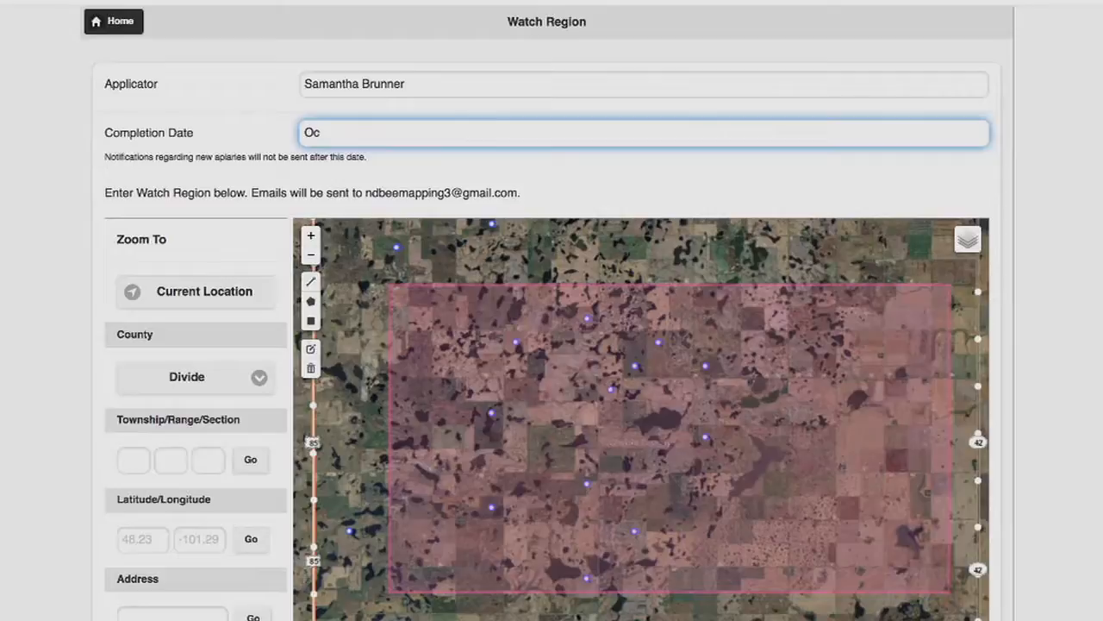
text(tober 30, 2016)
Submit the watch region
click(1065, 299)
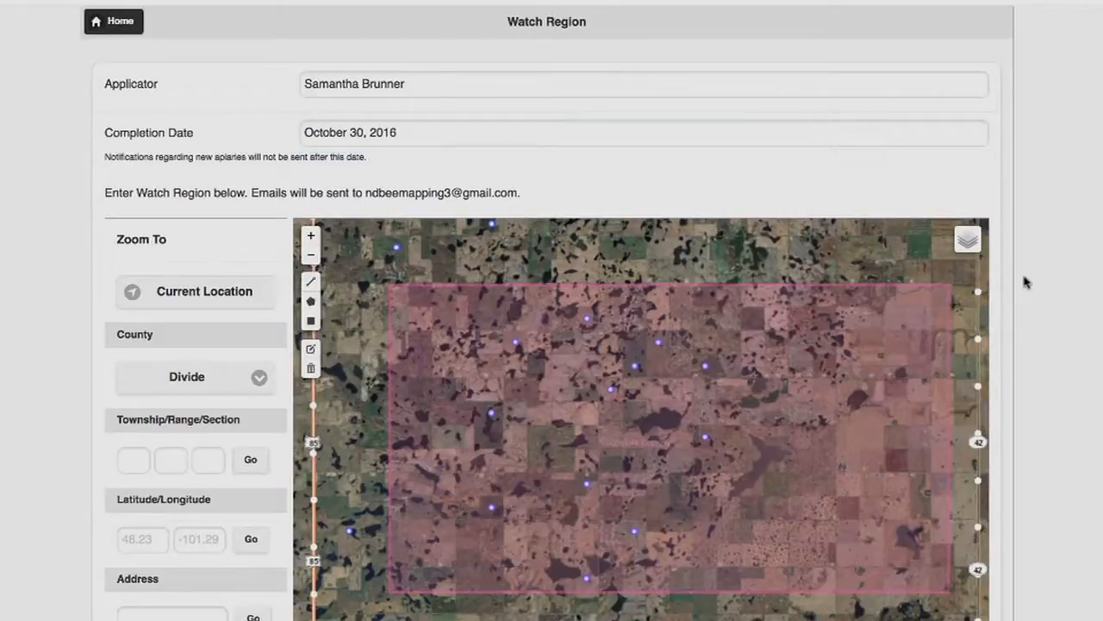
scroll(1029, 498, down, 3)
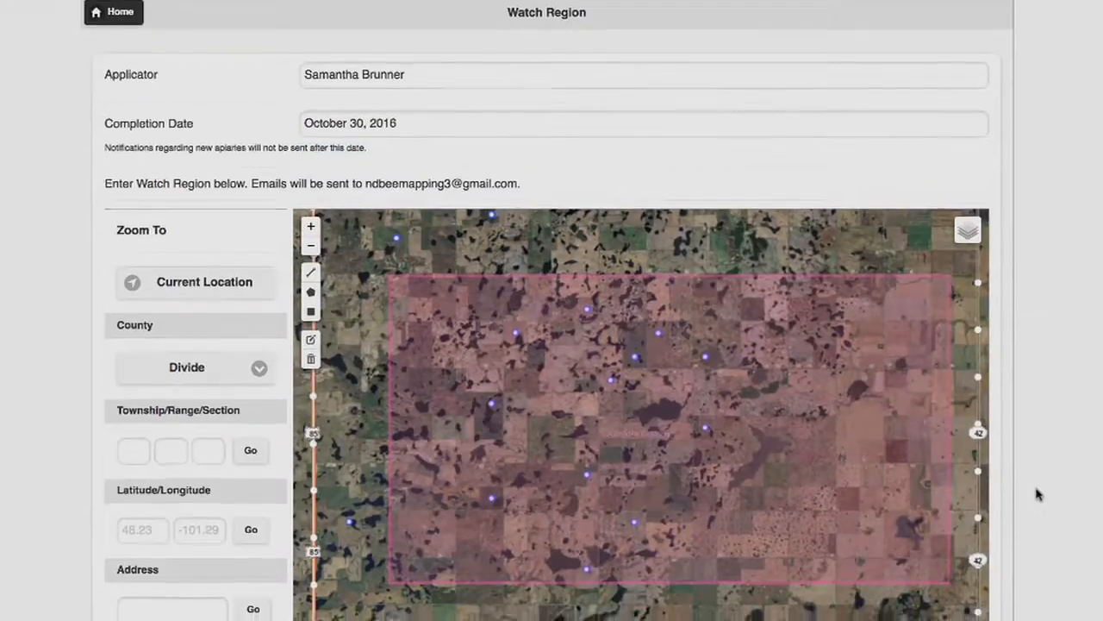
click(655, 572)
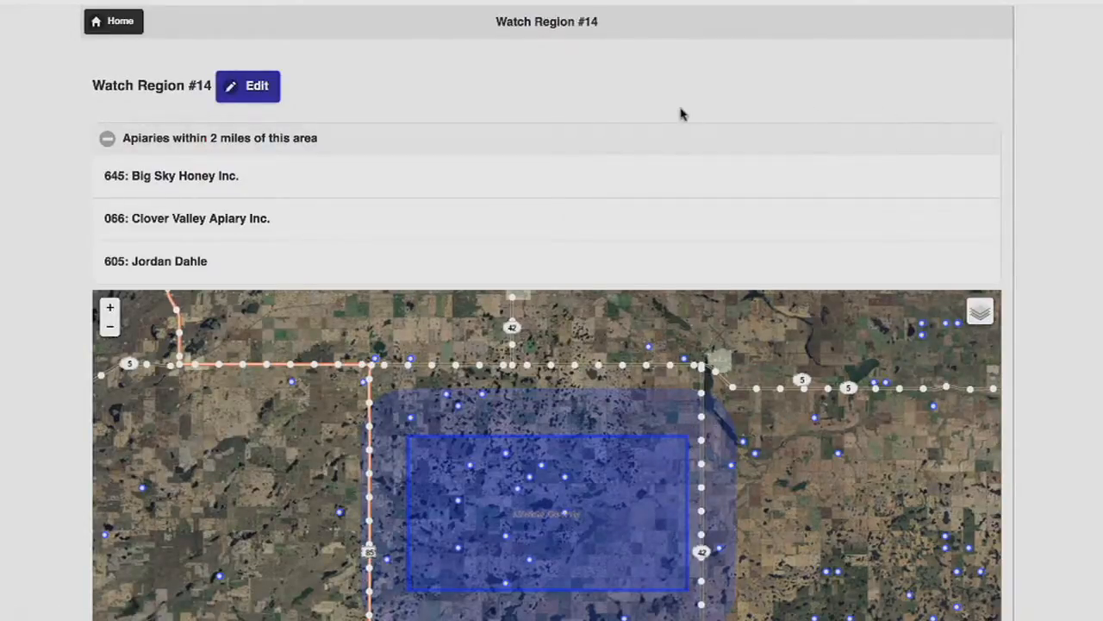
Return to the home page and open About North Dakota Bee Map
click(110, 20)
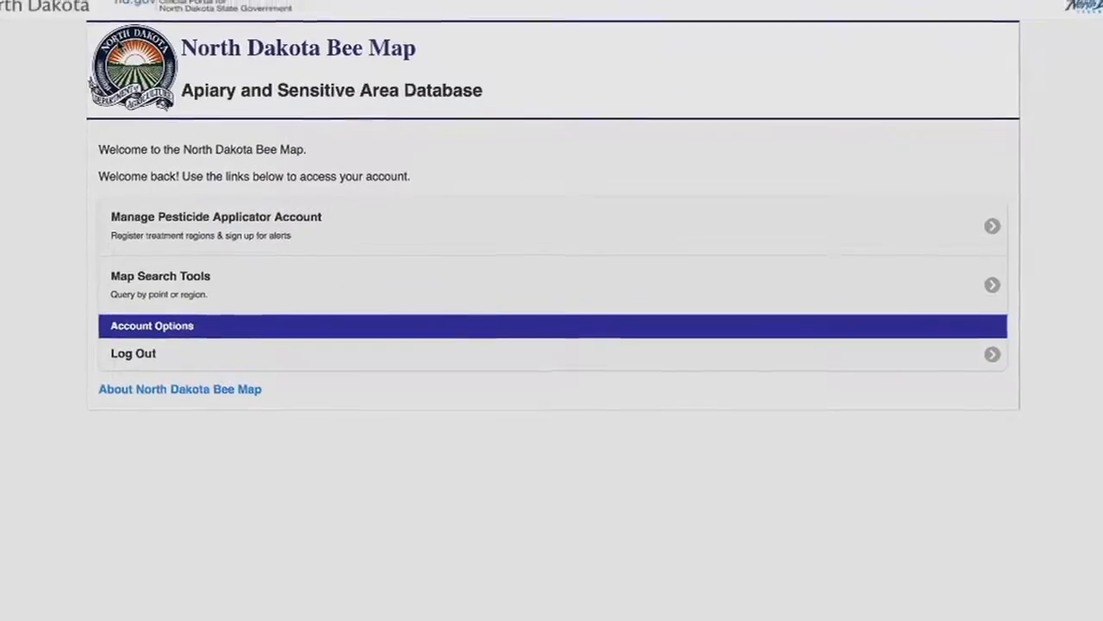
click(189, 382)
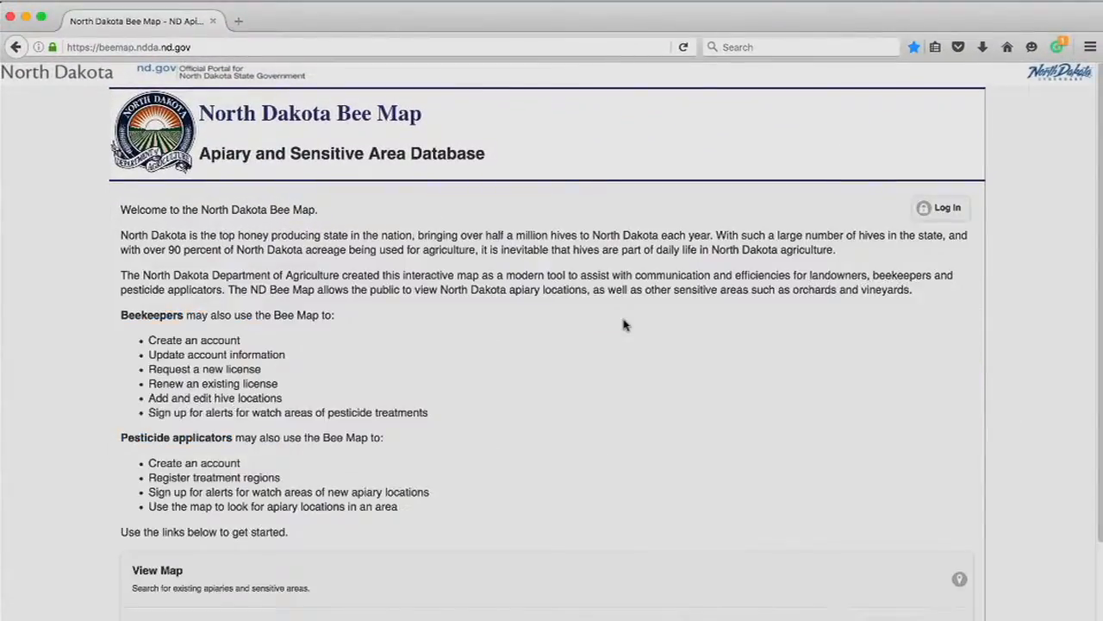